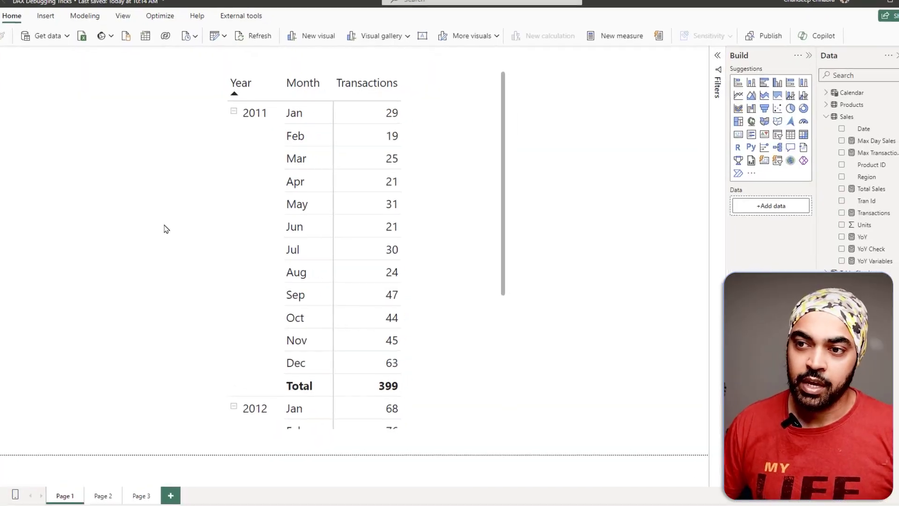
# - Annotate the matrix, marking 29 January and 19 February 2011 transactions
pyautogui.moveTo(72, 105)
pyautogui.mouseDown()
pyautogui.moveTo(88, 80)
pyautogui.moveTo(142, 81)
pyautogui.mouseUp()
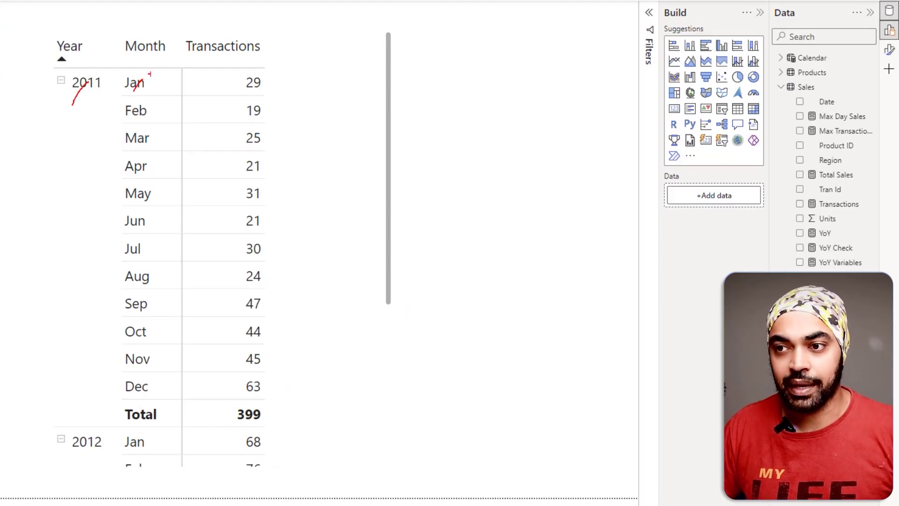
pyautogui.moveTo(277, 86); pyautogui.dragTo(289, 72)
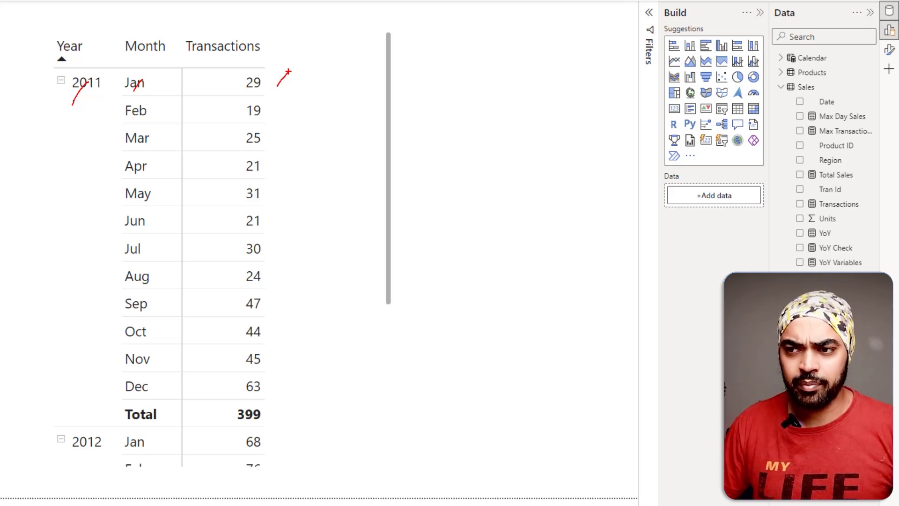
pyautogui.moveTo(268, 100)
pyautogui.mouseDown()
pyautogui.moveTo(234, 118)
pyautogui.moveTo(270, 120)
pyautogui.moveTo(272, 107)
pyautogui.mouseUp()
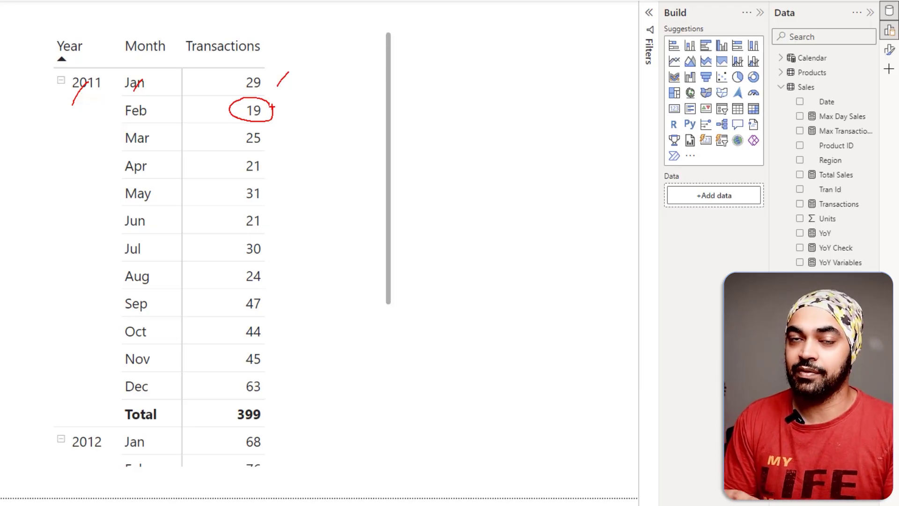
pyautogui.press('Escape')
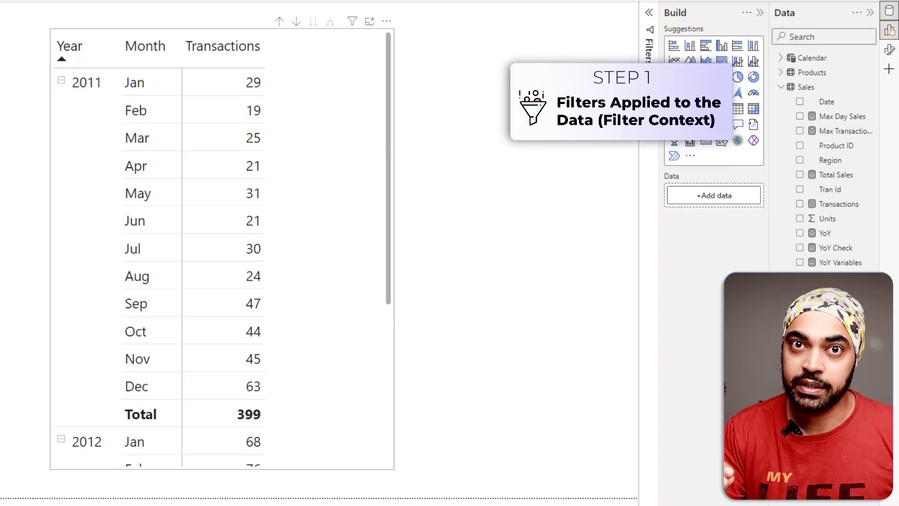
pyautogui.moveTo(237, 97); pyautogui.dragTo(272, 124)
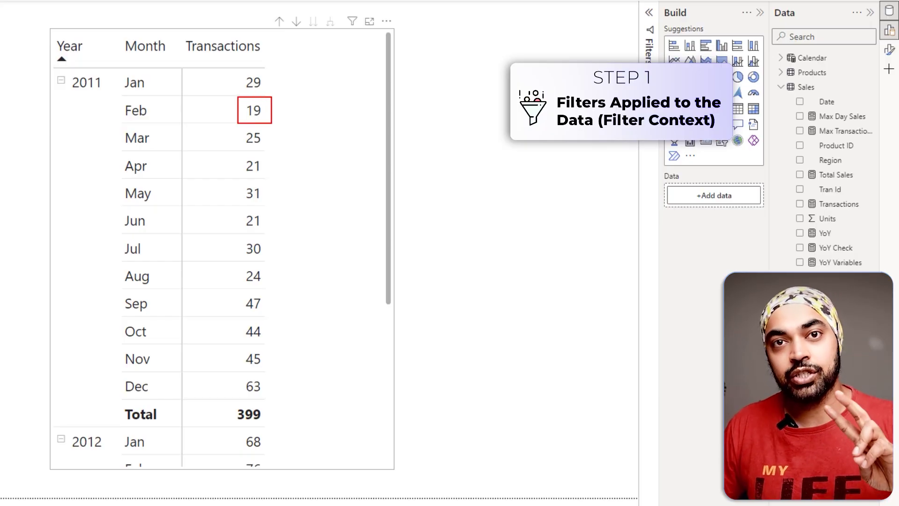
pyautogui.moveTo(71, 108)
pyautogui.mouseDown()
pyautogui.moveTo(80, 112)
pyautogui.moveTo(89, 92)
pyautogui.mouseUp()
pyautogui.moveTo(151, 108); pyautogui.dragTo(164, 106)
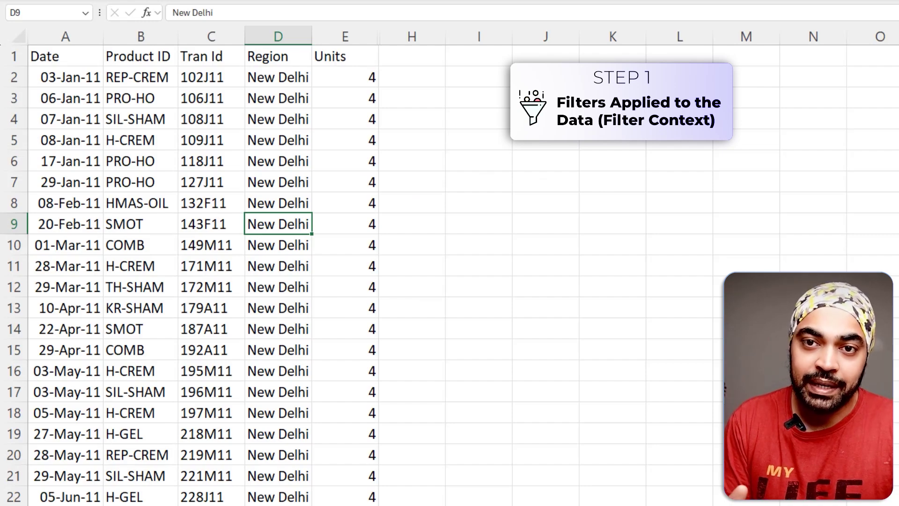
# - Turn on header filters in Excel and expand the Date filter's 2011 months
pyautogui.click(91, 54)
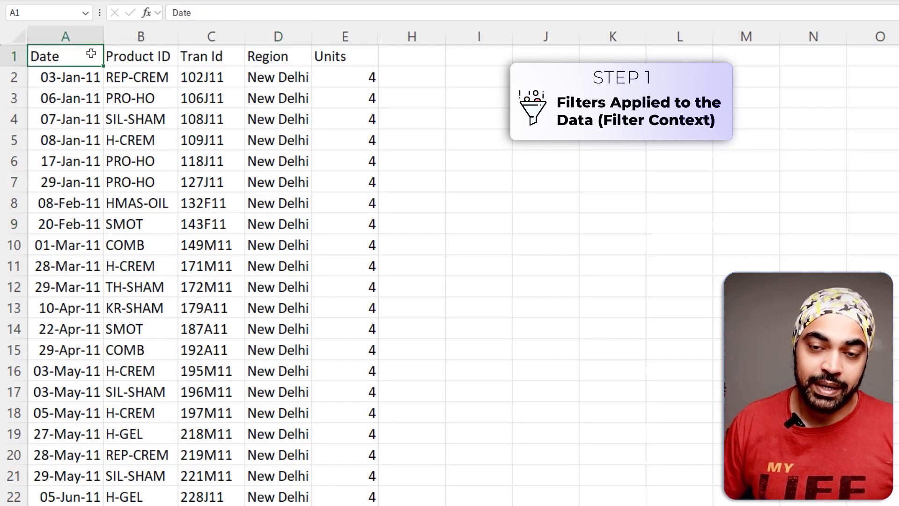
pyautogui.hotkey('ctrl', 'shift', 'l')
pyautogui.click(96, 58)
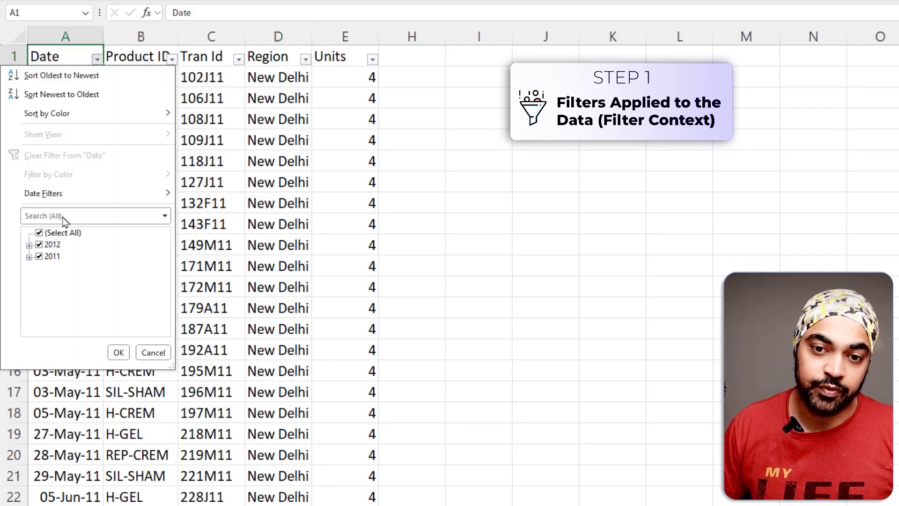
pyautogui.click(39, 233)
pyautogui.click(39, 257)
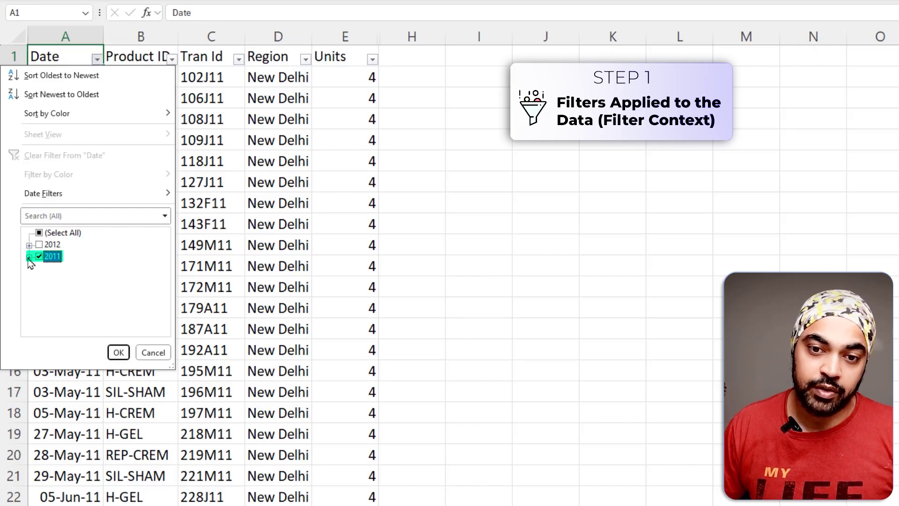
pyautogui.click(29, 257)
# - Restrict the Date filter to February 2011 only and apply it
pyautogui.click(67, 245)
pyautogui.click(39, 233)
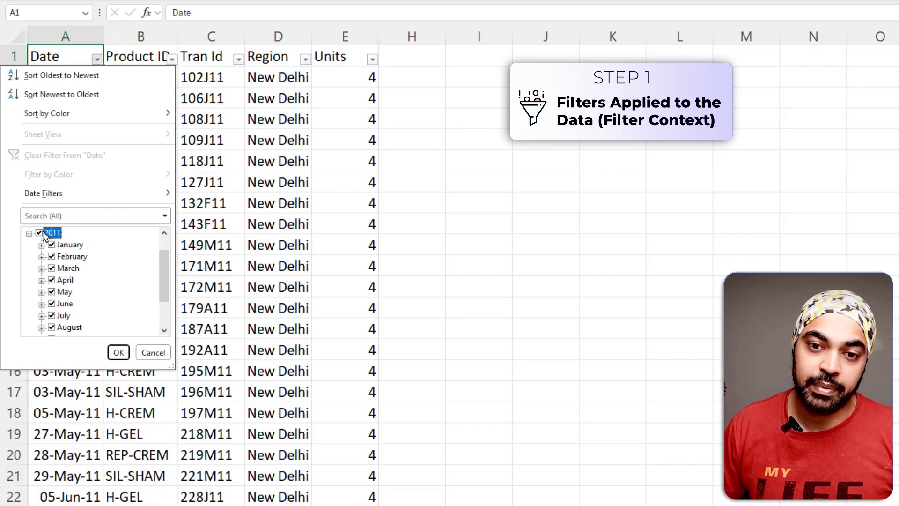
pyautogui.click(29, 233)
pyautogui.click(39, 233)
pyautogui.click(39, 233)
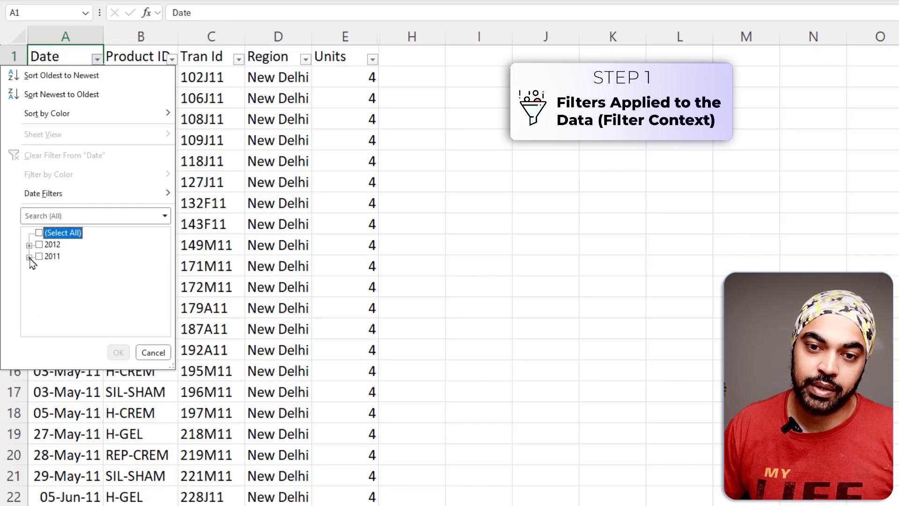
pyautogui.click(29, 257)
pyautogui.click(70, 257)
pyautogui.click(117, 357)
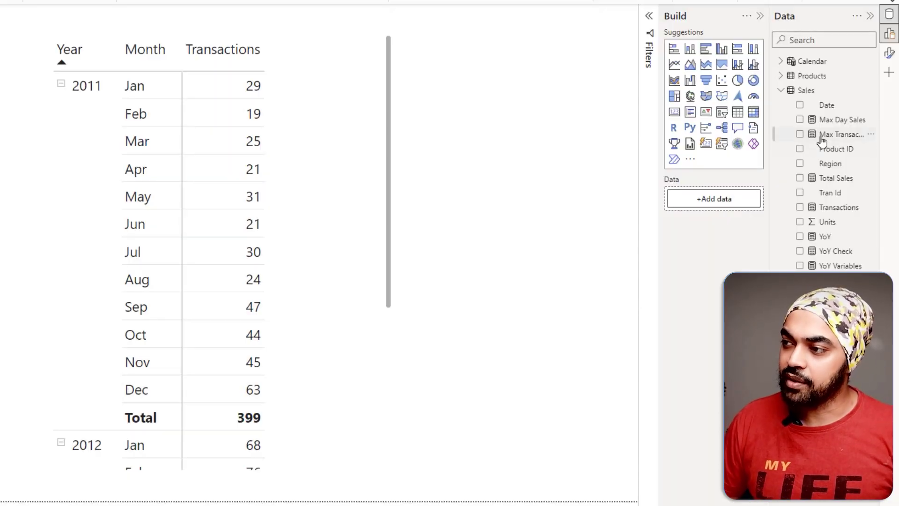
# - Add Max Day Sales to the matrix and mark its January 2011 value
pyautogui.moveTo(832, 123); pyautogui.dragTo(342, 159)
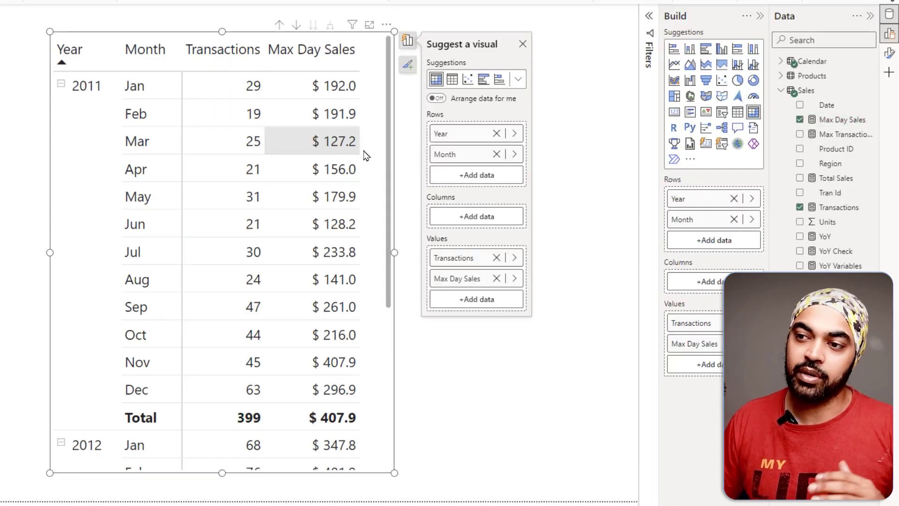
pyautogui.click(605, 193)
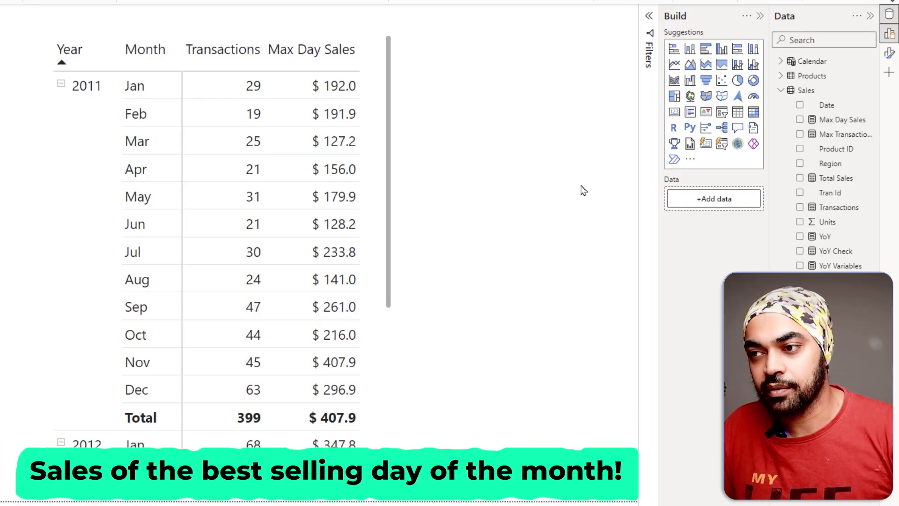
pyautogui.moveTo(296, 70); pyautogui.dragTo(350, 94)
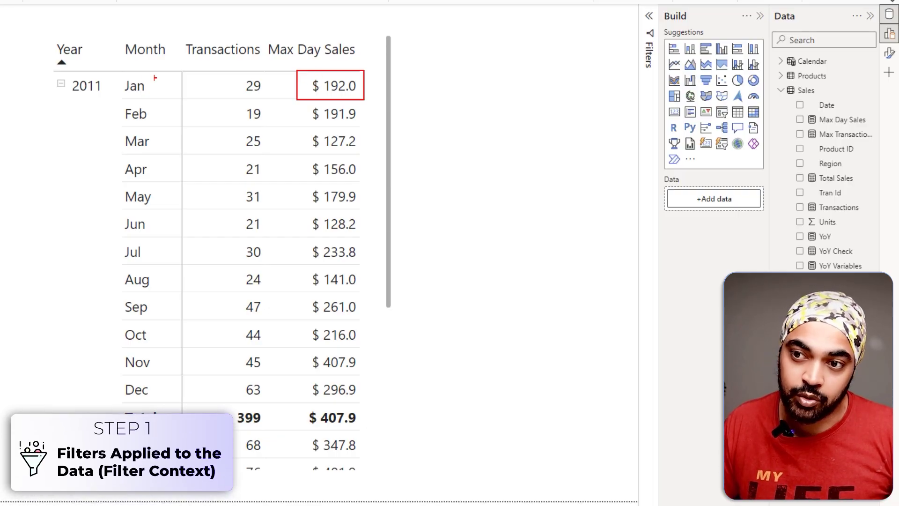
pyautogui.moveTo(153, 88); pyautogui.dragTo(165, 76)
pyautogui.moveTo(90, 102); pyautogui.dragTo(103, 90)
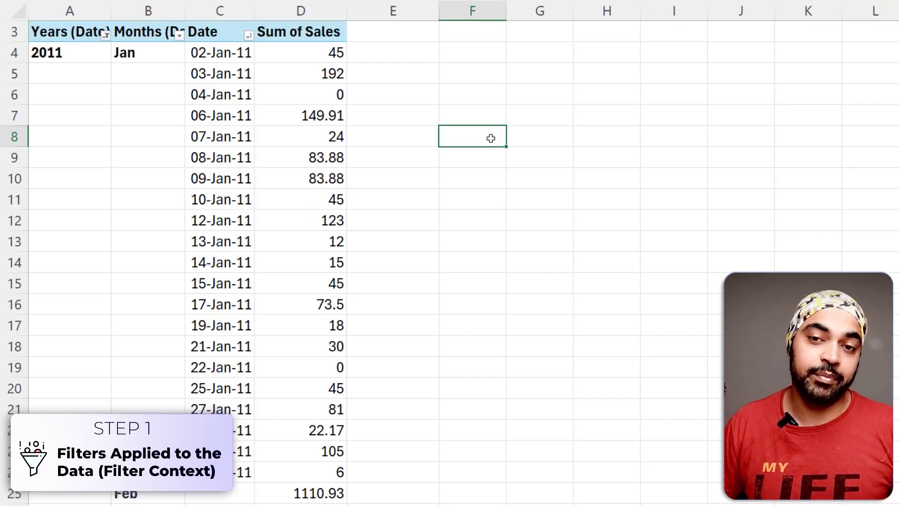
# - Mark the 2011 year, Jan month and January date list in the pivot
pyautogui.moveTo(60, 73); pyautogui.dragTo(73, 53)
pyautogui.moveTo(137, 84); pyautogui.dragTo(152, 58)
pyautogui.moveTo(256, 35)
pyautogui.mouseDown()
pyautogui.moveTo(257, 100)
pyautogui.moveTo(264, 91)
pyautogui.mouseUp()
pyautogui.press('Escape')
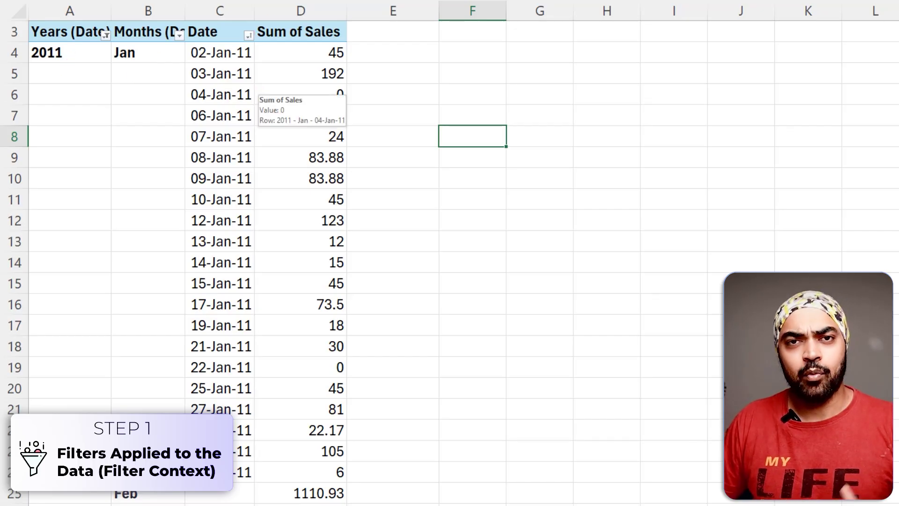
# - Filter the pivot's months to Jan only, with 2011 the sole year
pyautogui.click(105, 36)
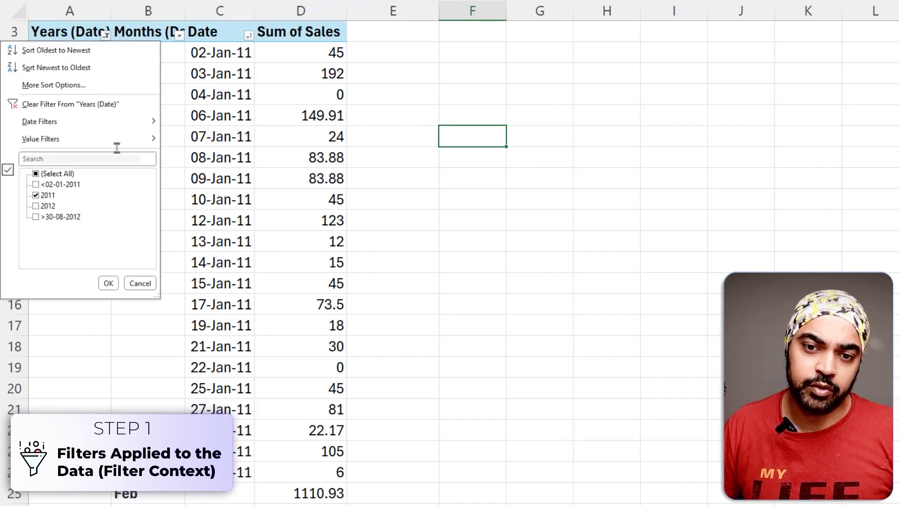
pyautogui.click(178, 36)
pyautogui.click(180, 35)
pyautogui.click(60, 173)
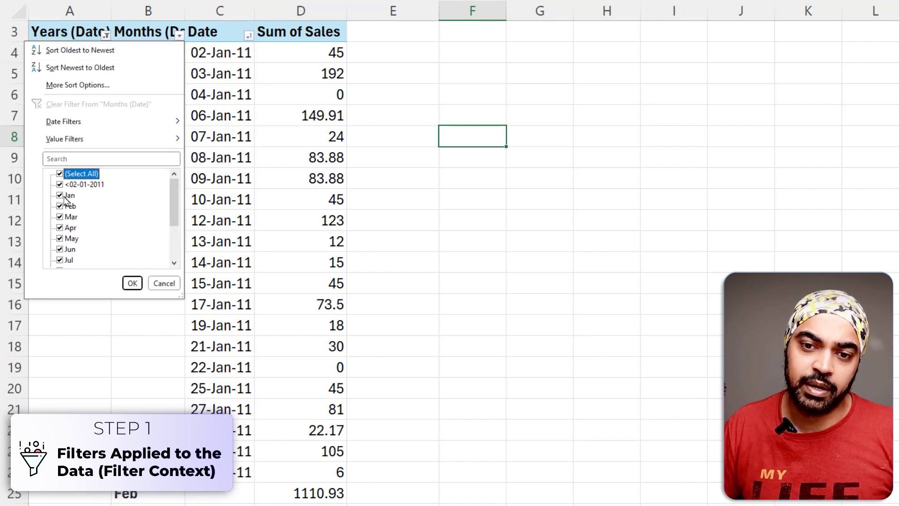
pyautogui.click(62, 196)
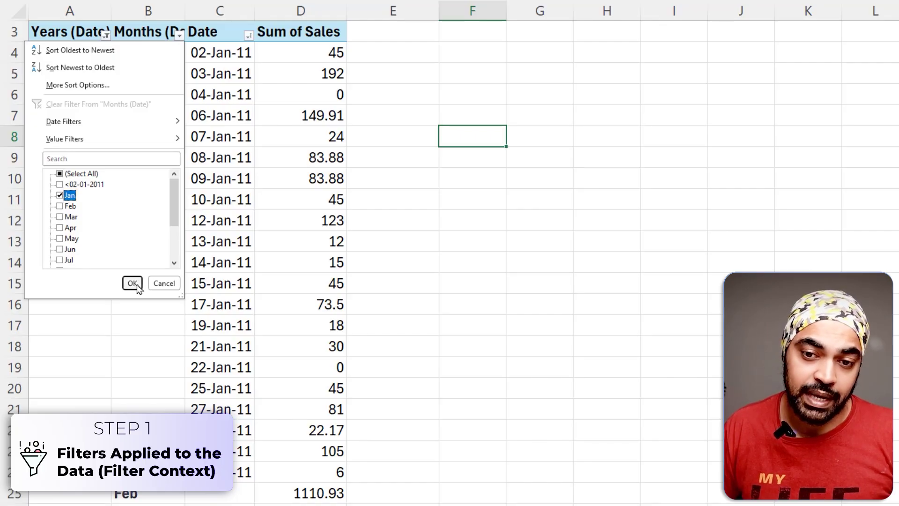
pyautogui.click(132, 283)
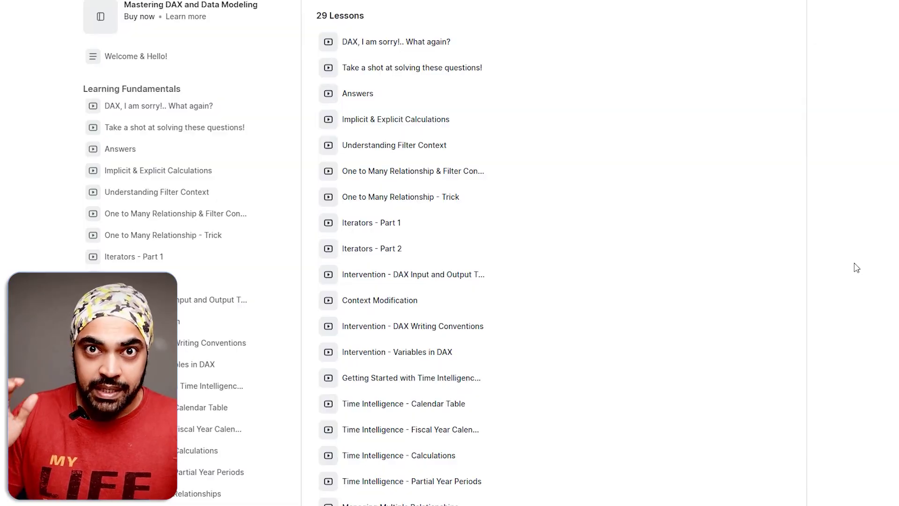
# - Scroll to DAX Debugging Techniques and open 'Understand Old School Debugging'
pyautogui.scroll(-12, 857, 268)
pyautogui.scroll(-5, 857, 268)
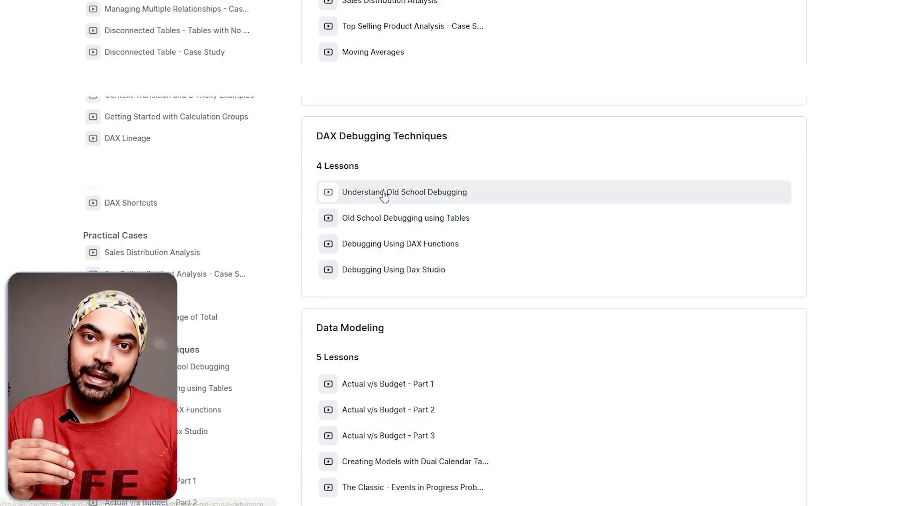
pyautogui.click(333, 193)
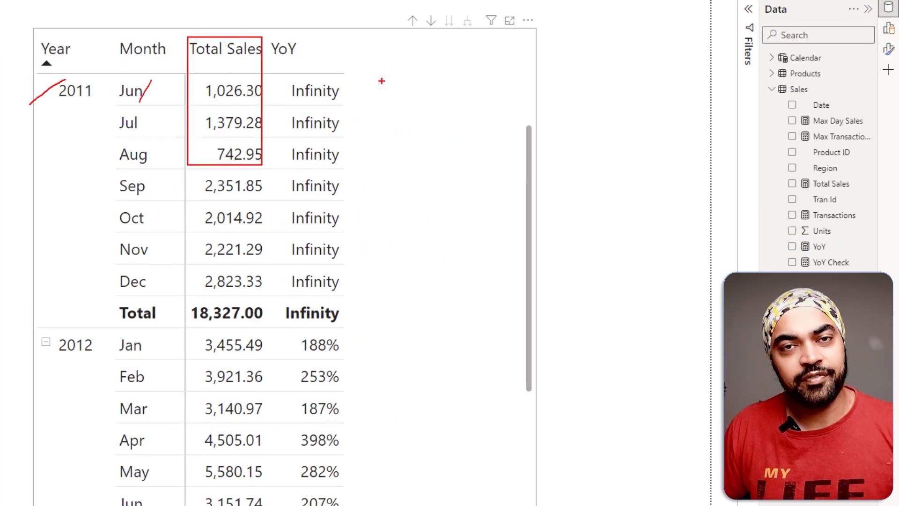
# - Show the YoY formula, marking Total Sales, CALCULATE and Nov 2011 sales 2,221.29
pyautogui.press('Escape')
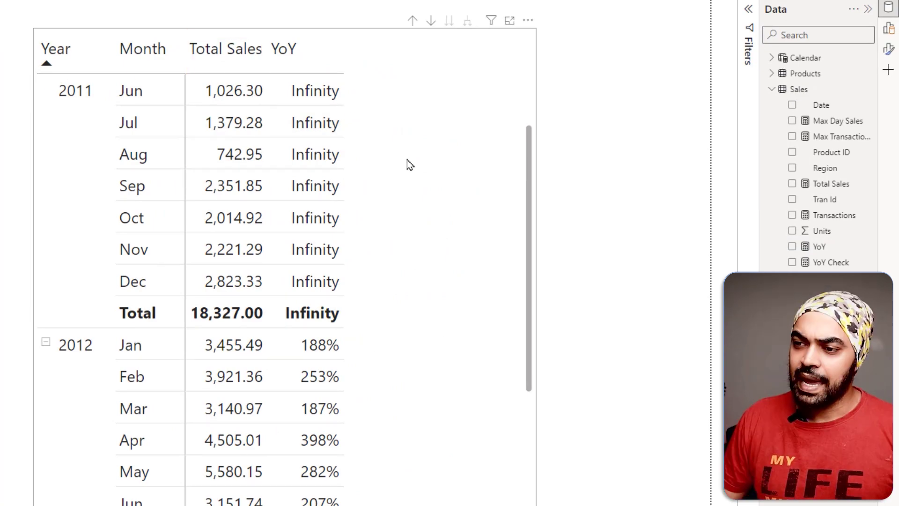
pyautogui.click(819, 246)
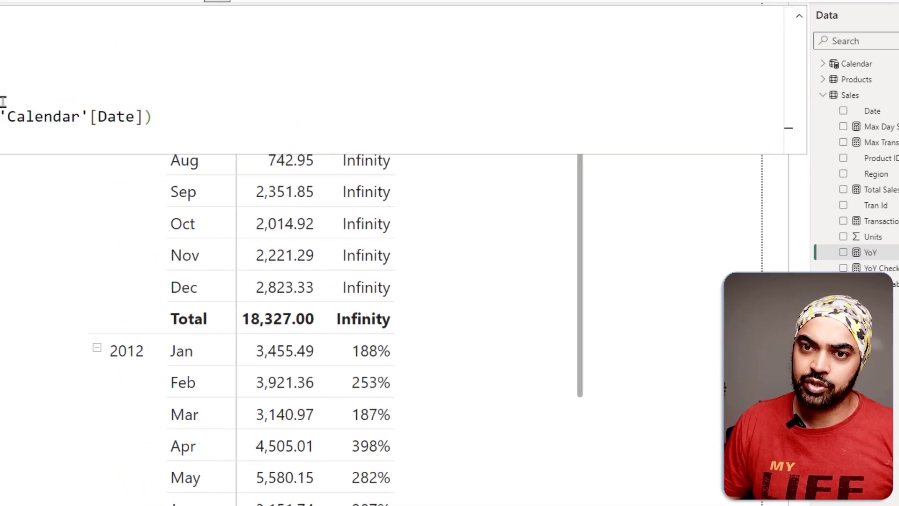
pyautogui.moveTo(109, 93); pyautogui.dragTo(184, 95)
pyautogui.moveTo(622, 275)
pyautogui.mouseDown()
pyautogui.moveTo(587, 273)
pyautogui.moveTo(632, 281)
pyautogui.mouseUp()
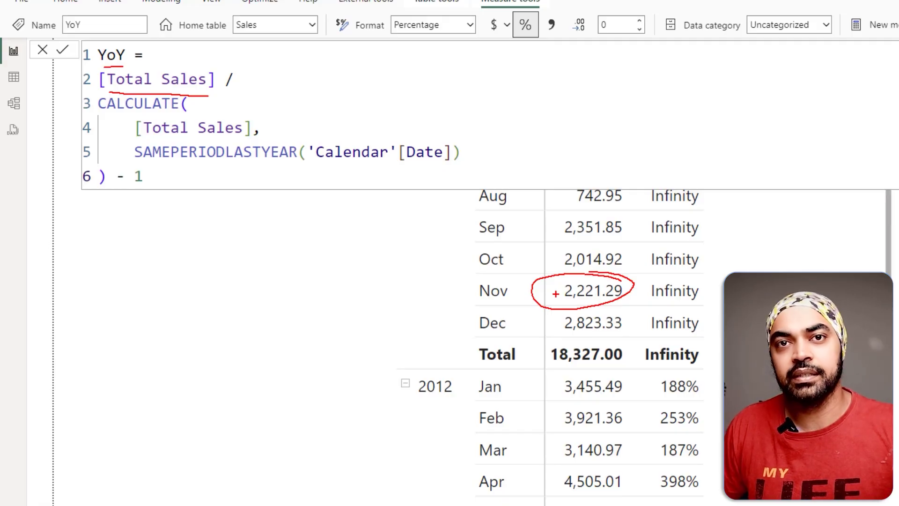
pyautogui.moveTo(204, 97)
pyautogui.mouseDown()
pyautogui.moveTo(214, 100)
pyautogui.moveTo(210, 172)
pyautogui.mouseUp()
pyautogui.press('Escape')
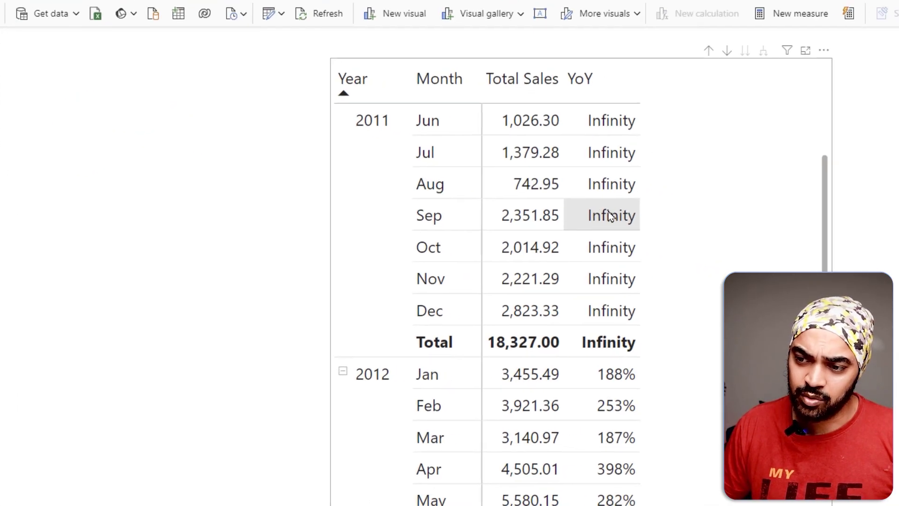
# - Mark Jan 2012 (3,455.49), Jan 2011 (1,199.34) sales and Dec 2011 Infinity, then open YoY Variables
pyautogui.moveTo(492, 358); pyautogui.dragTo(560, 385)
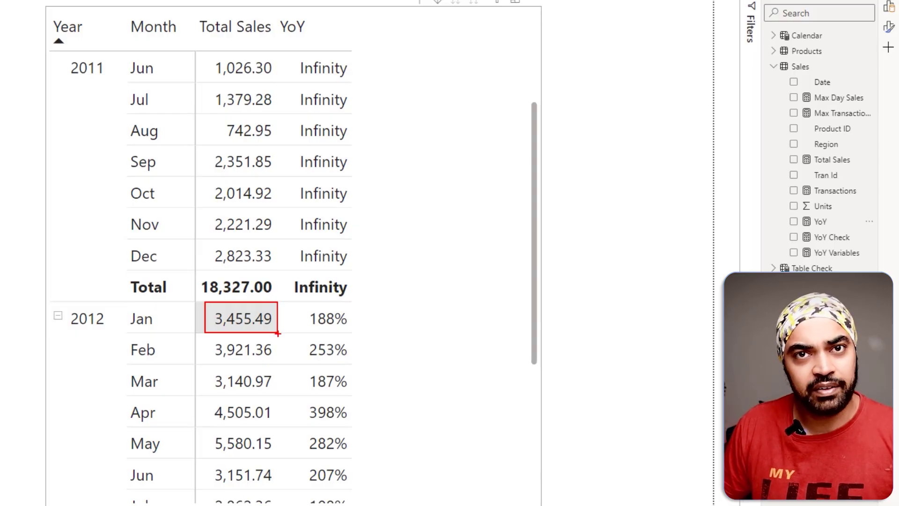
pyautogui.scroll(5, 279, 271)
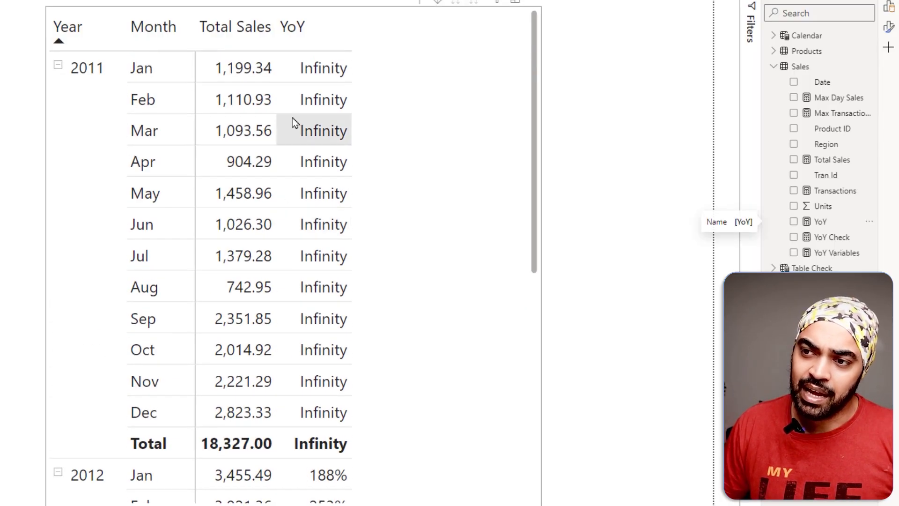
pyautogui.moveTo(212, 54); pyautogui.dragTo(280, 85)
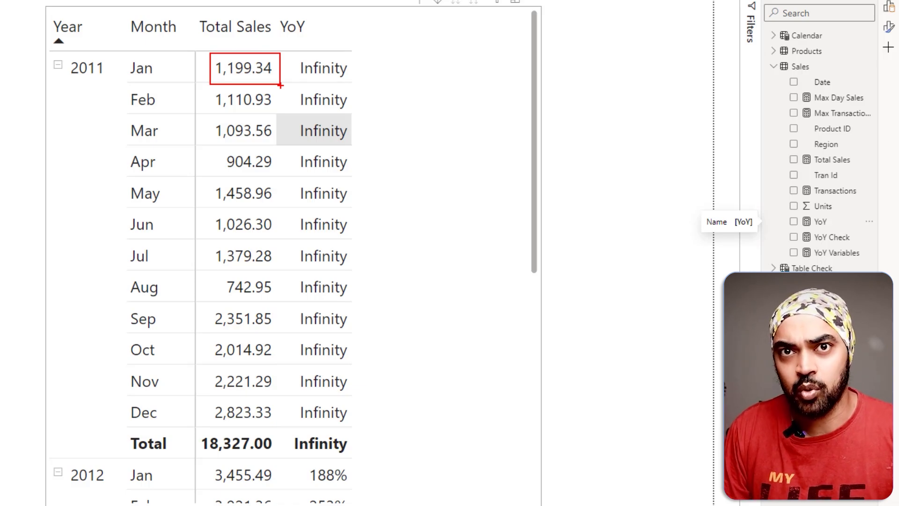
pyautogui.scroll(-4, 383, 261)
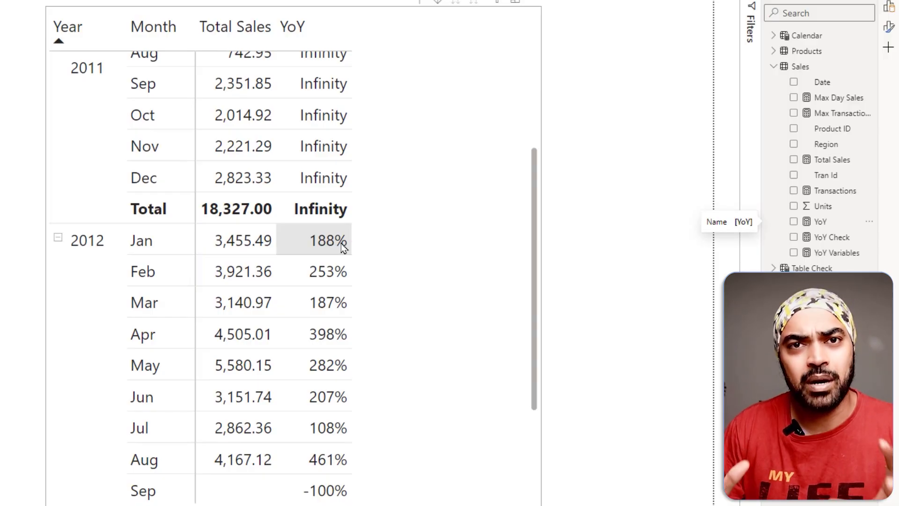
pyautogui.moveTo(355, 183); pyautogui.dragTo(360, 178)
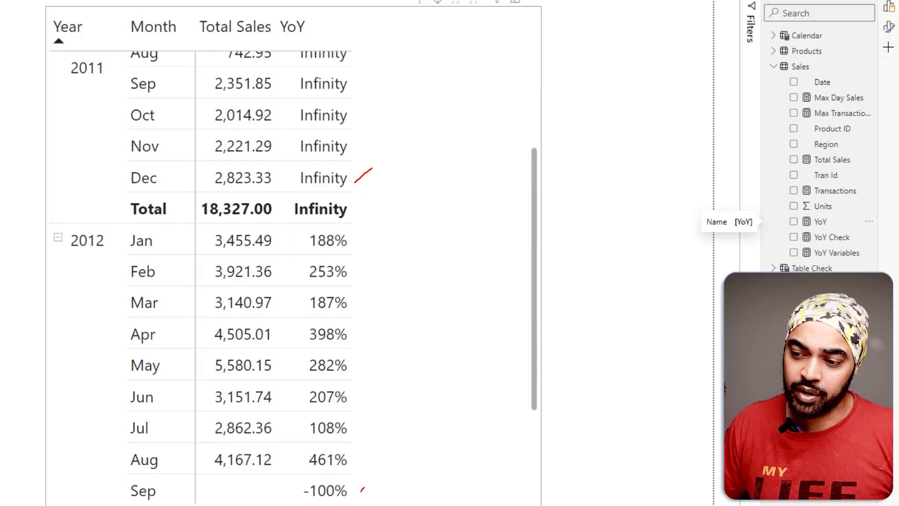
pyautogui.press('Escape')
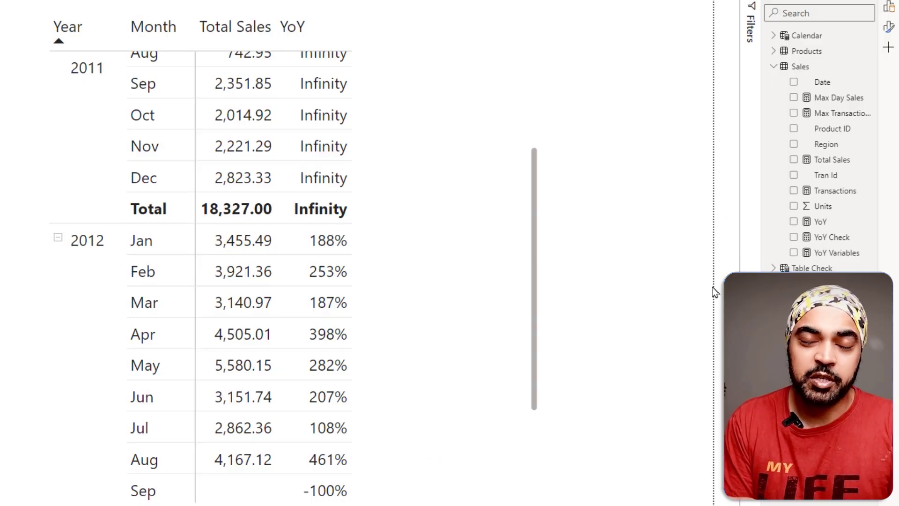
pyautogui.click(834, 254)
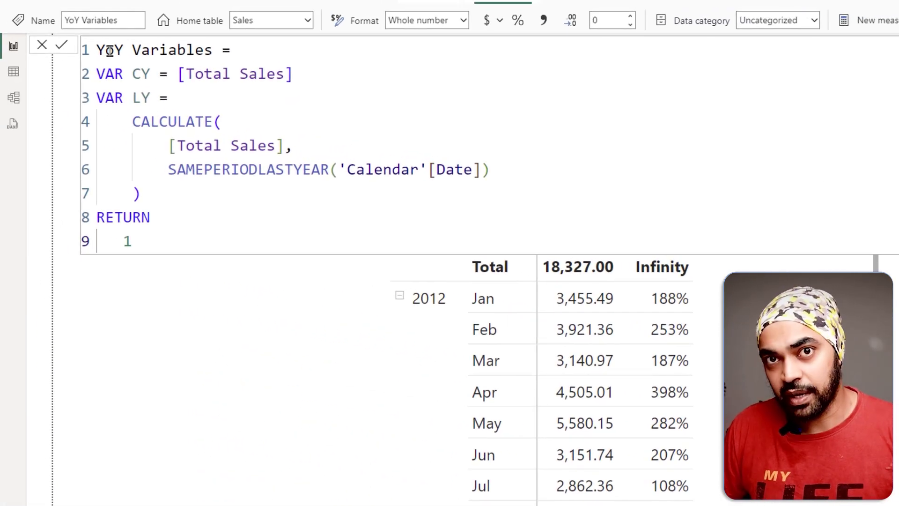
# - Change the YoY Variables return value from 1 to CY and commit it
pyautogui.click(146, 50)
pyautogui.click(352, 144)
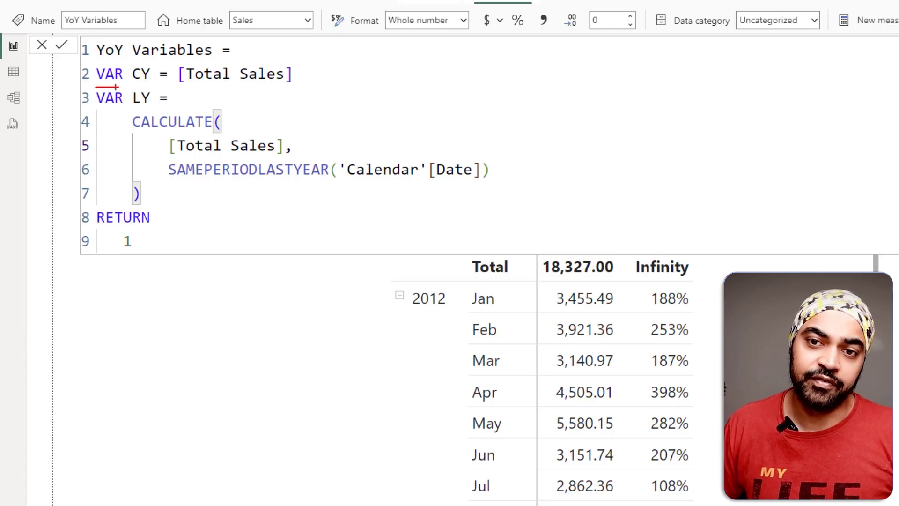
pyautogui.moveTo(192, 86); pyautogui.dragTo(260, 85)
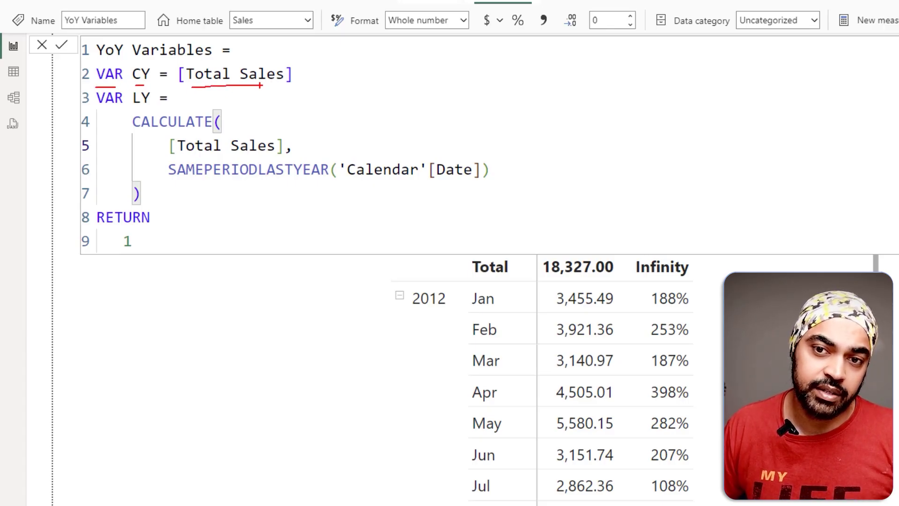
pyautogui.press('Escape')
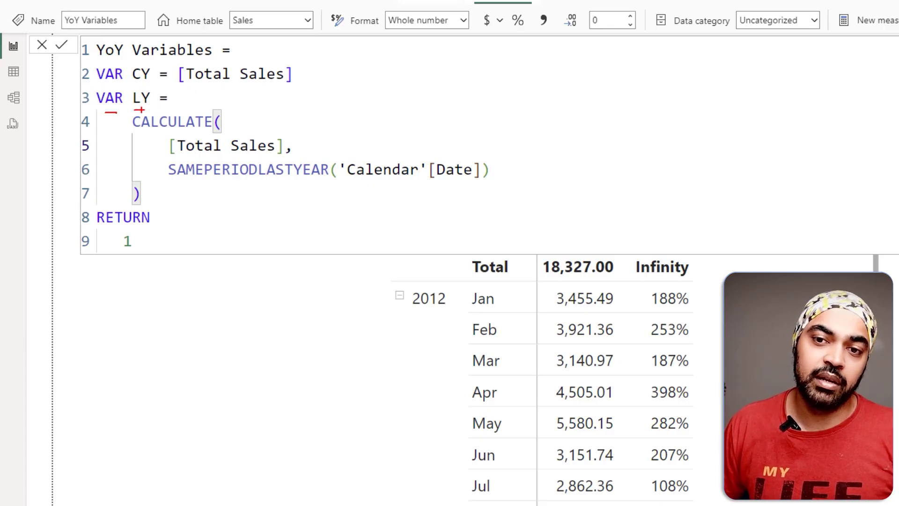
pyautogui.moveTo(130, 115); pyautogui.dragTo(135, 177)
pyautogui.press('Escape')
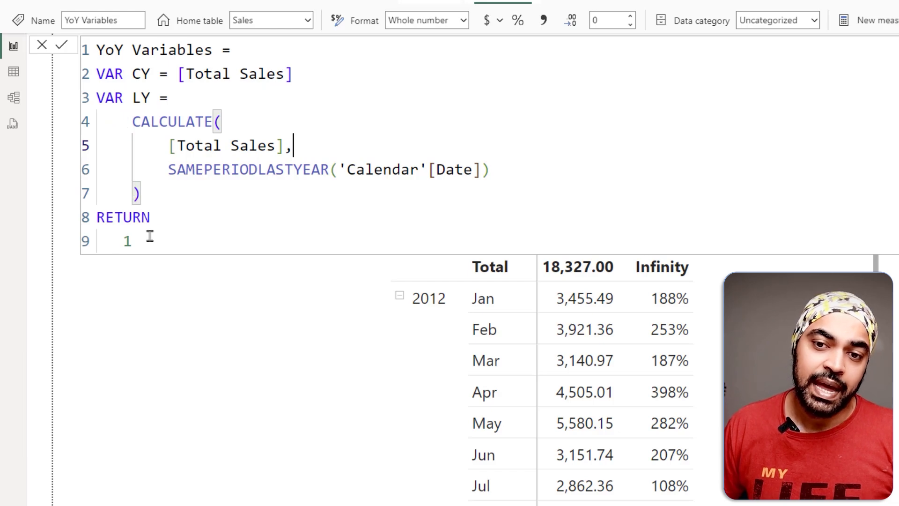
pyautogui.click(151, 236)
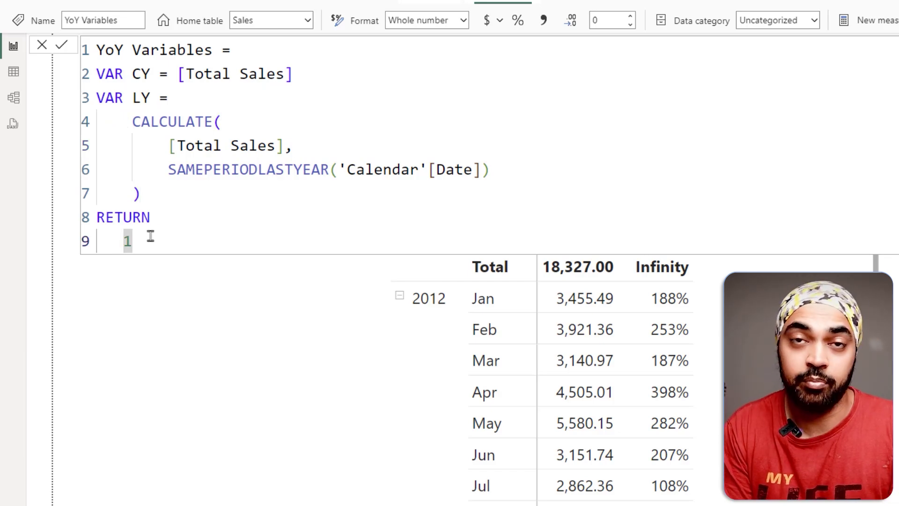
pyautogui.press('BackSpace')
pyautogui.write('cy')
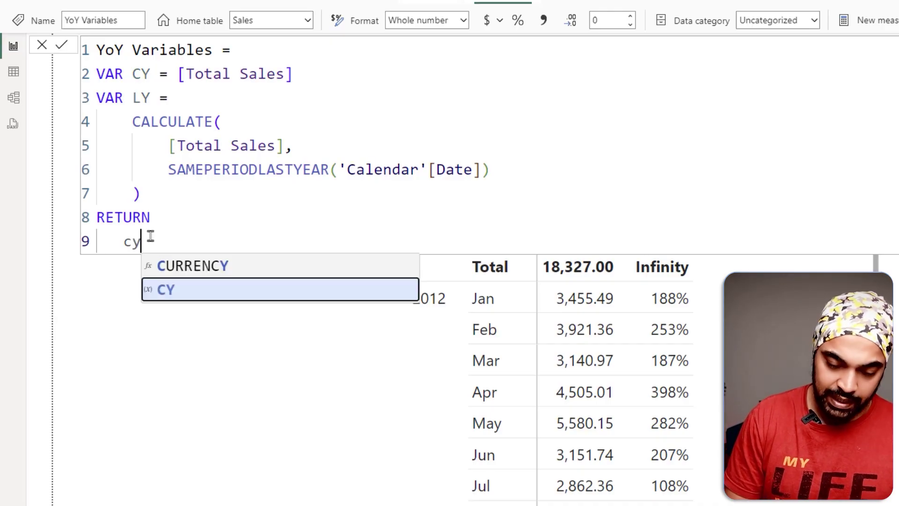
pyautogui.press('Tab')
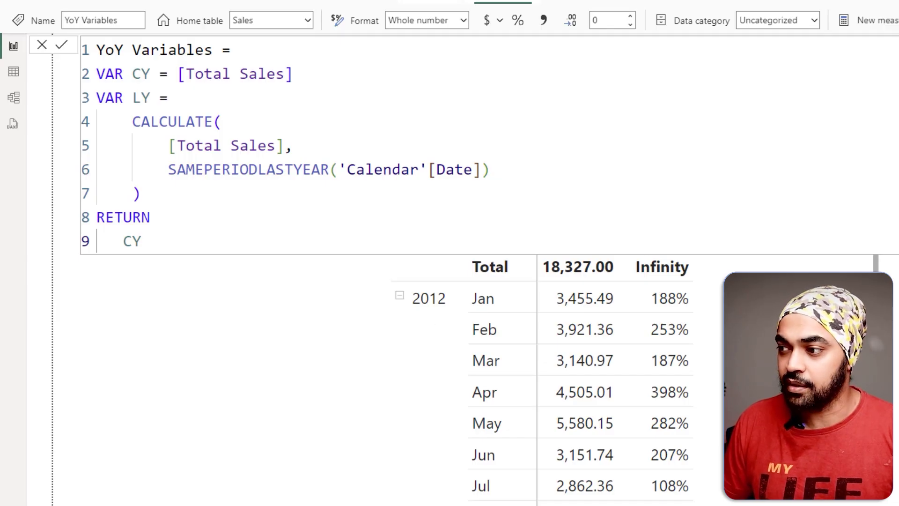
pyautogui.click(795, 257)
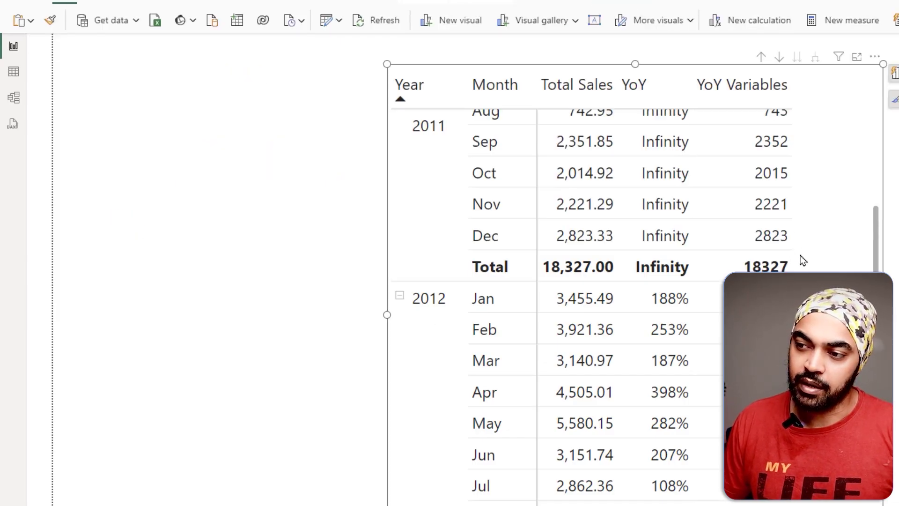
# - Extend the return to CY & " | " & LY and commit the measure
pyautogui.scroll(3, 481, 259)
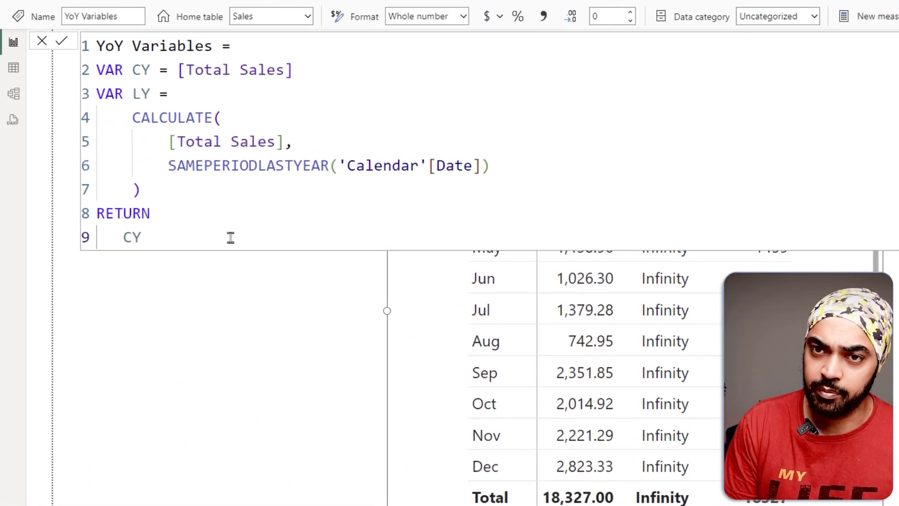
pyautogui.write('& "')
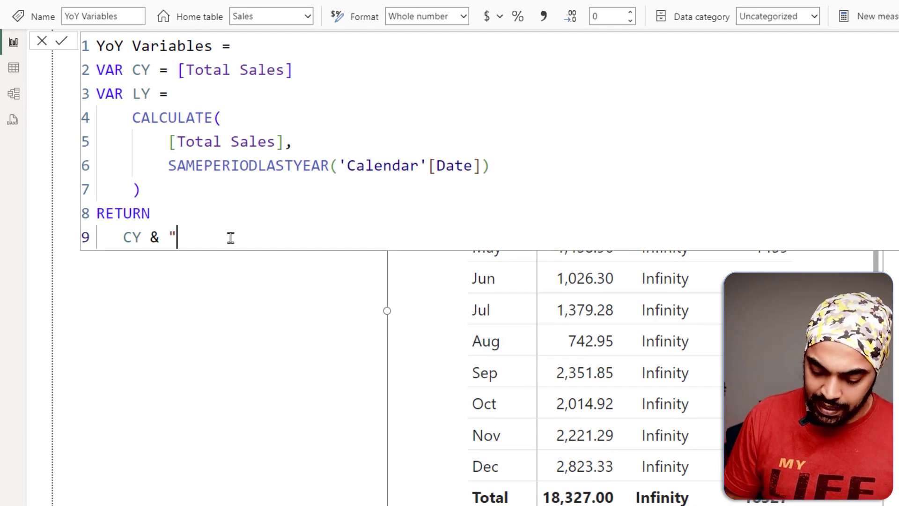
pyautogui.write(' |"')
pyautogui.press('BackSpace')
pyautogui.write('" & l')
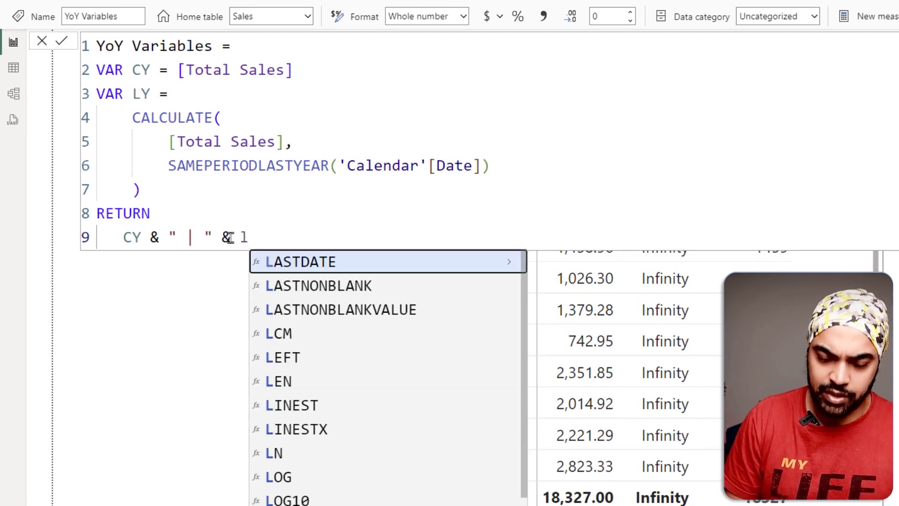
pyautogui.write('y')
pyautogui.press('Tab')
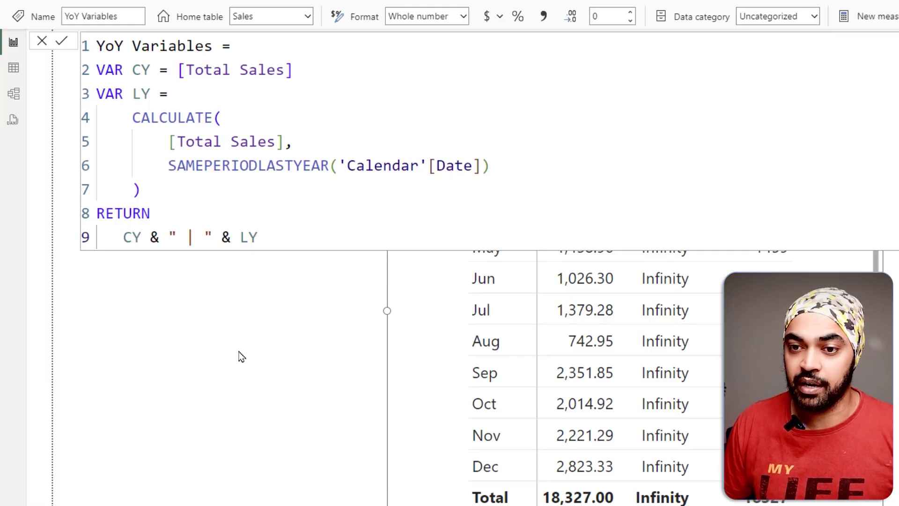
pyautogui.press('Return')
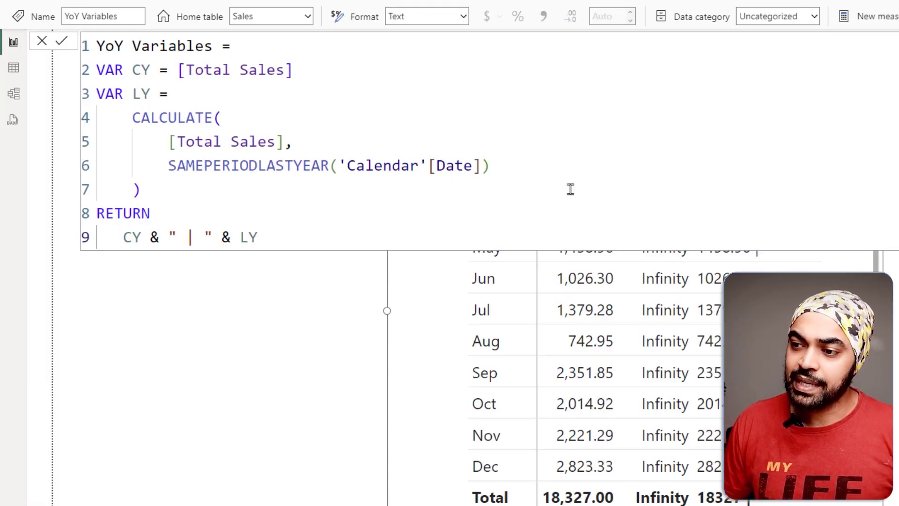
# - Collapse the formula bar to check the blank 2011 LY values, then return after CALCULATE
pyautogui.click(743, 195)
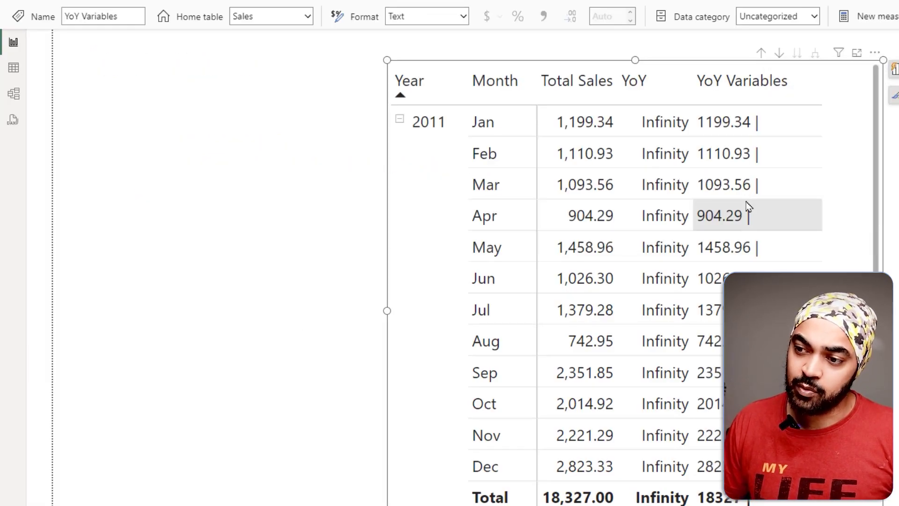
pyautogui.moveTo(306, 64); pyautogui.dragTo(362, 186)
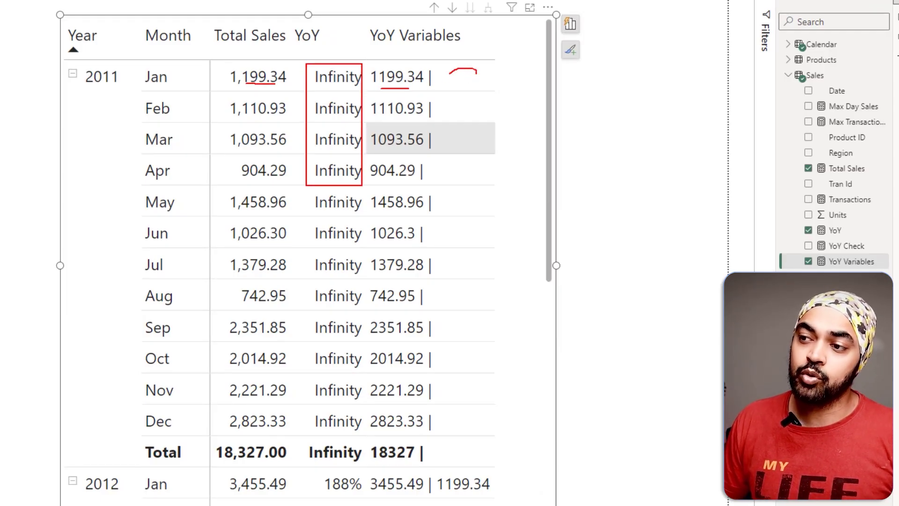
pyautogui.moveTo(453, 71); pyautogui.dragTo(488, 88)
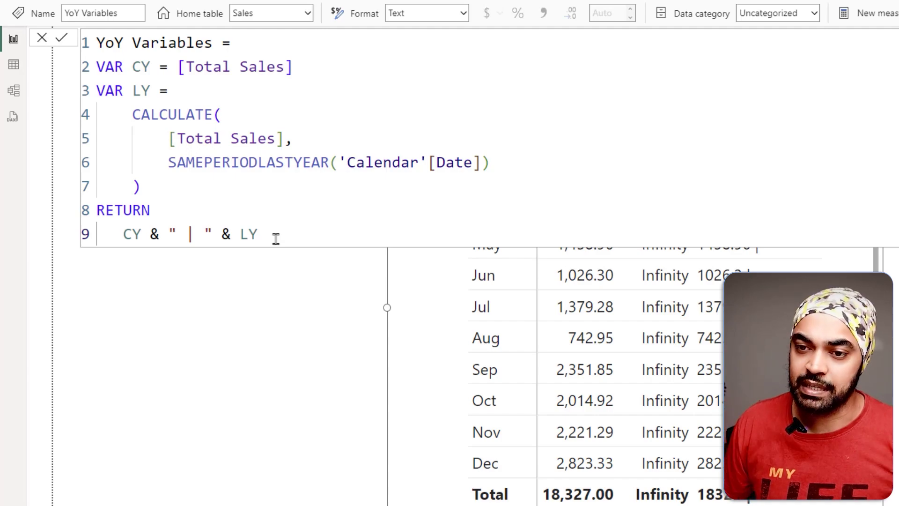
pyautogui.click(166, 178)
# - Add VAR Check = cy <> blank() && ly <> blank()
pyautogui.press('Return')
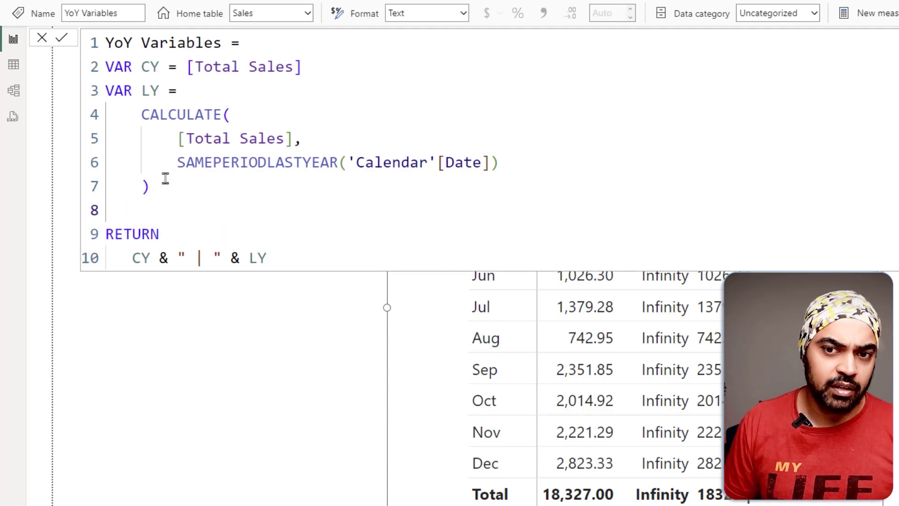
pyautogui.write('VAR ')
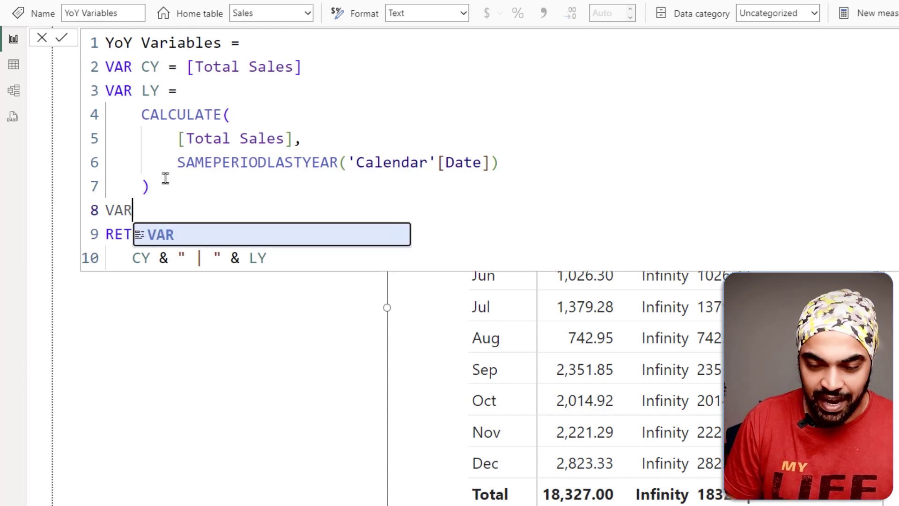
pyautogui.write('Check =')
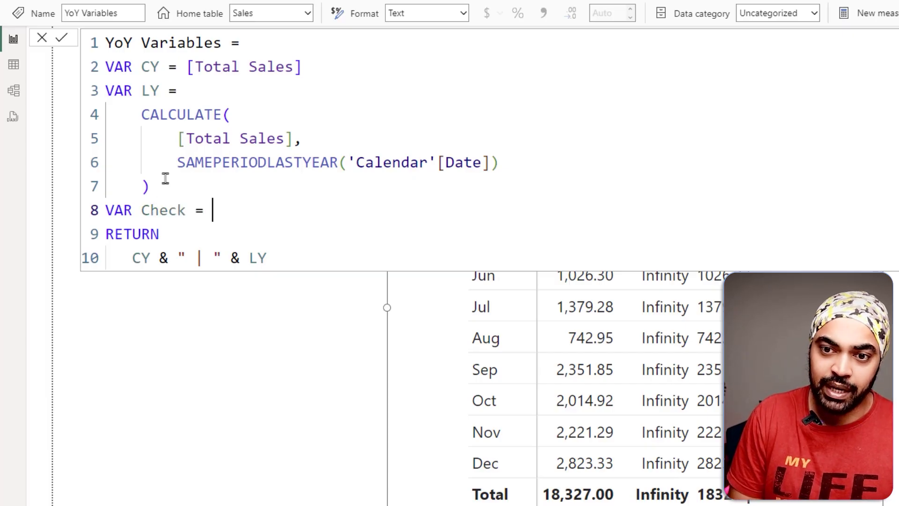
pyautogui.press('Return')
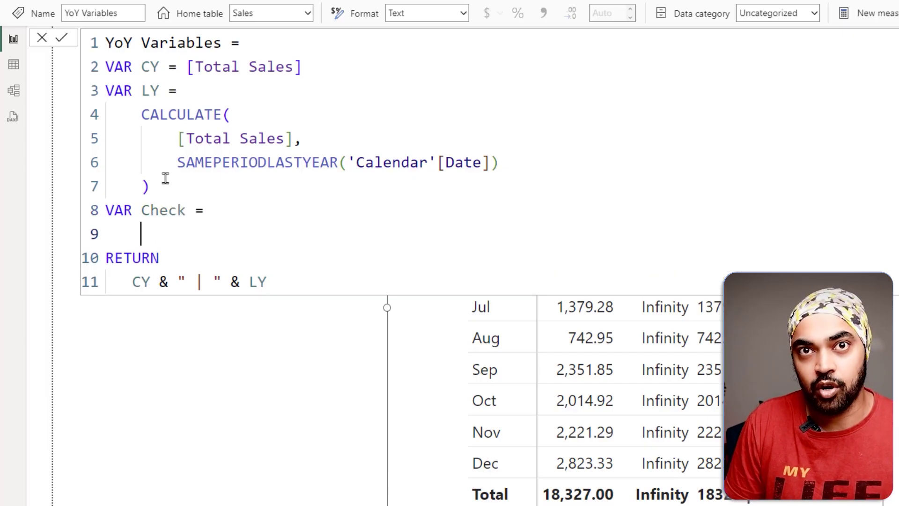
pyautogui.press('BackSpace')
pyautogui.press('BackSpace')
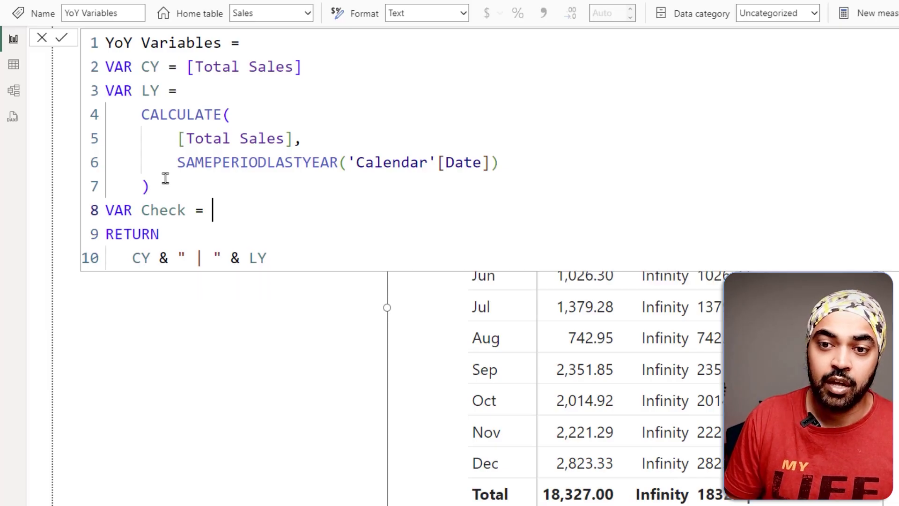
pyautogui.write('cy <> blank() && ly <> blank()')
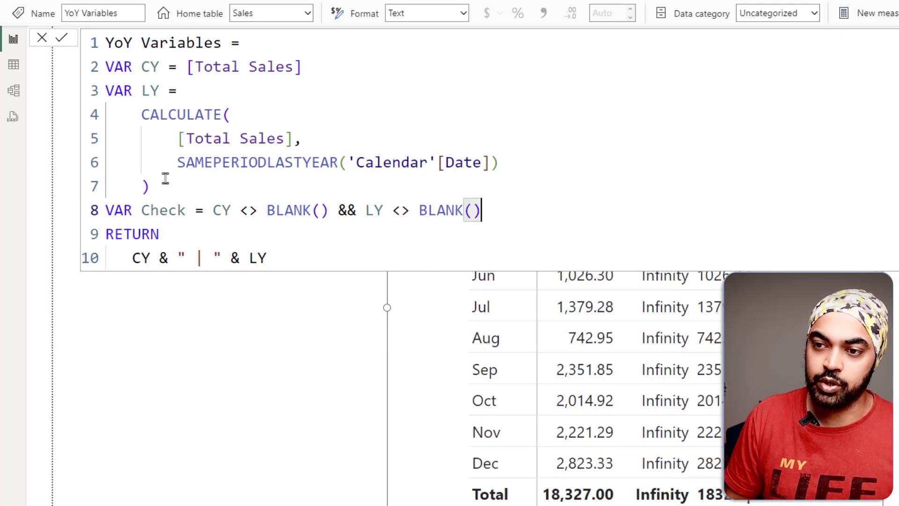
# - Add VAR Growth = DIVIDE(CY, LY) - 1 above RETURN
pyautogui.press('Down')
pyautogui.press('Down')
pyautogui.press('Up')
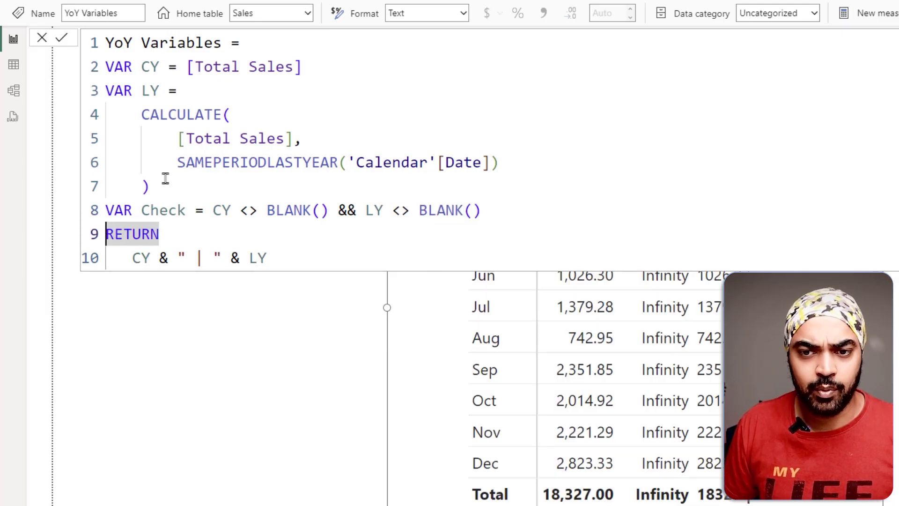
pyautogui.press('Return')
pyautogui.press('Up')
pyautogui.write('VAR Growth = DIVIDE(CY, LY')
pyautogui.press('Tab')
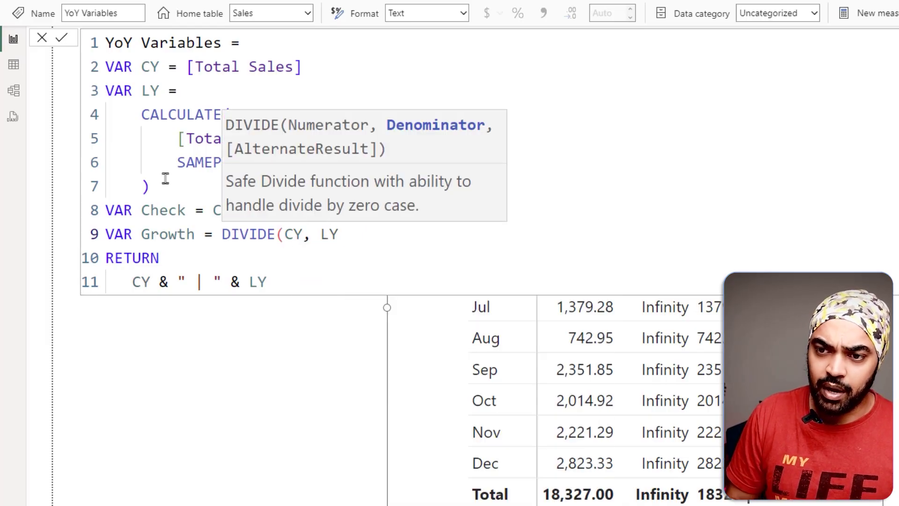
pyautogui.write(') - 1')
# - Replace the return expression with IF(Check, Growth) and commit the formula
pyautogui.press('Down')
pyautogui.hotkey('shift', 'Home')
pyautogui.press('Down')
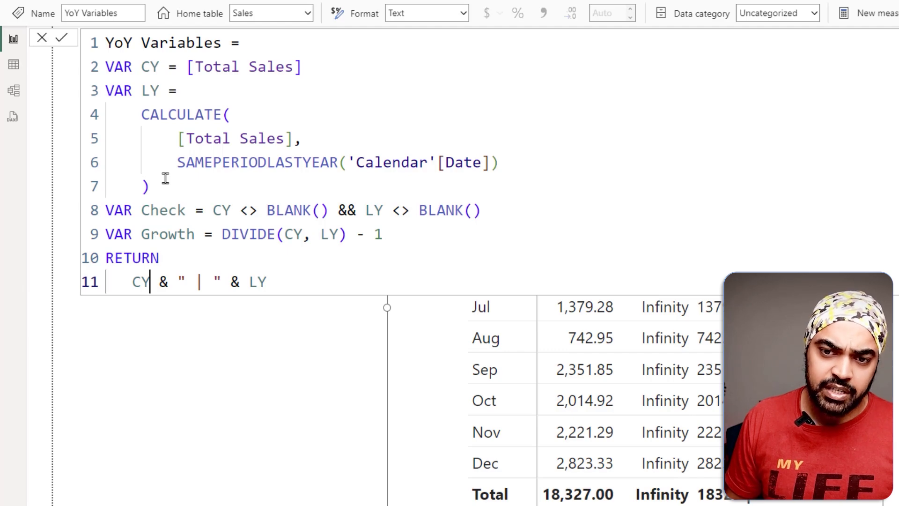
pyautogui.press('Home')
pyautogui.hotkey('shift', 'End')
pyautogui.write('IF(Check')
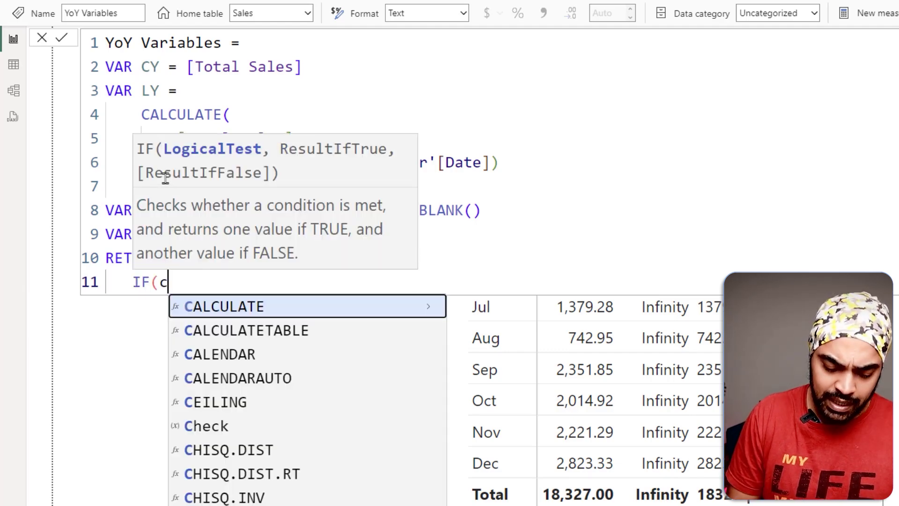
pyautogui.write(', ')
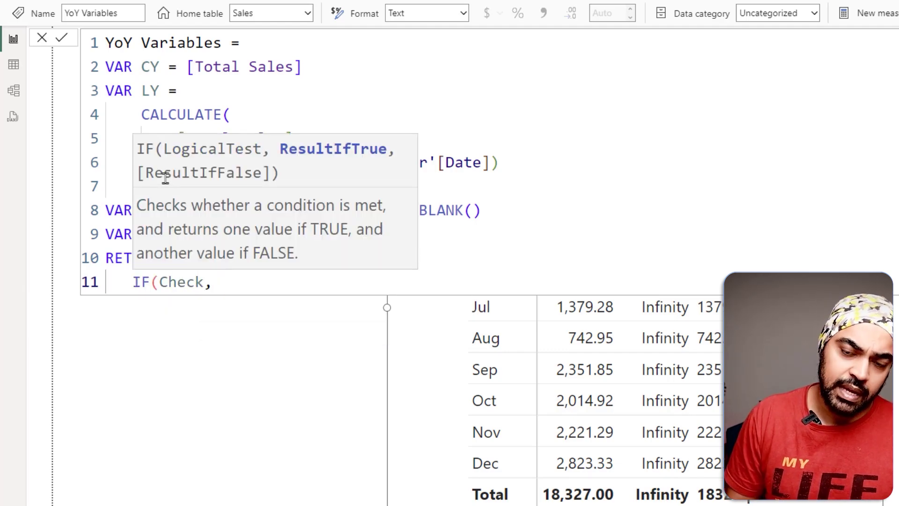
pyautogui.write('gr')
pyautogui.press('Tab')
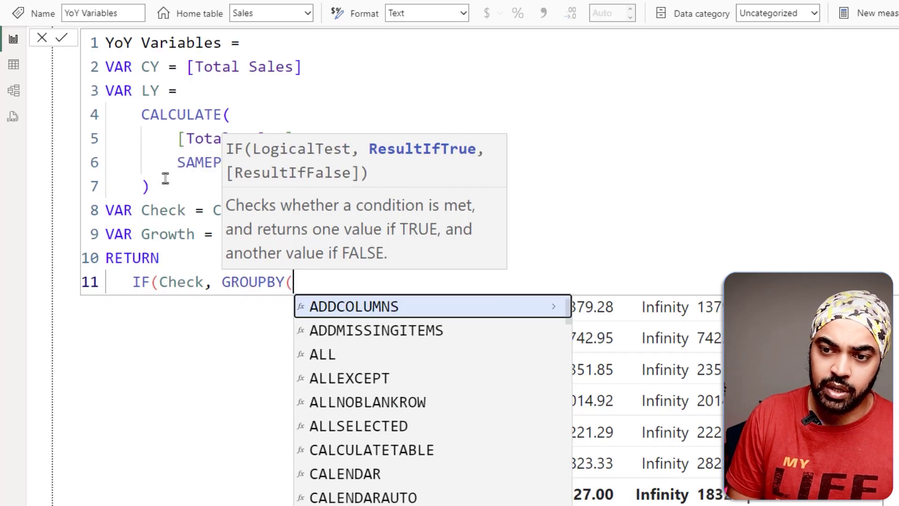
pyautogui.press('BackSpace')
pyautogui.press('BackSpace')
pyautogui.press('BackSpace')
pyautogui.press('BackSpace')
pyautogui.press('BackSpace')
pyautogui.press('BackSpace')
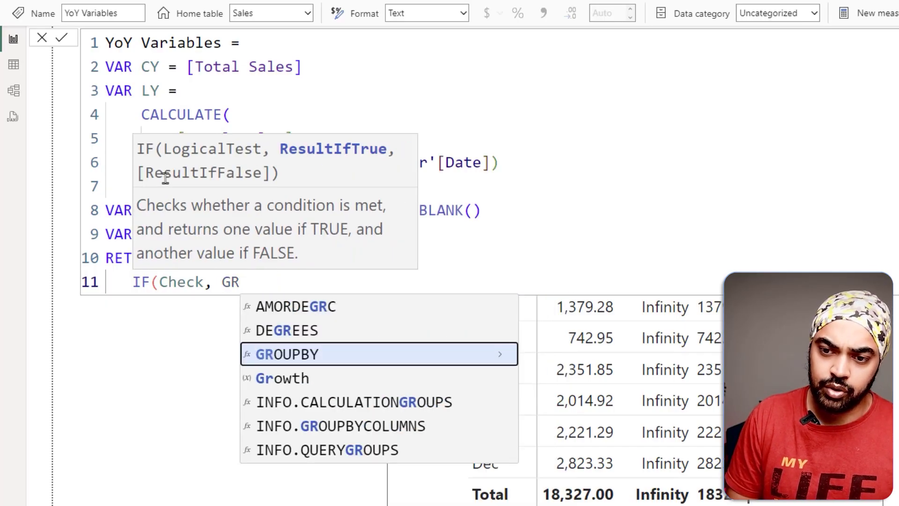
pyautogui.press('Down')
pyautogui.press('Tab')
pyautogui.write(')')
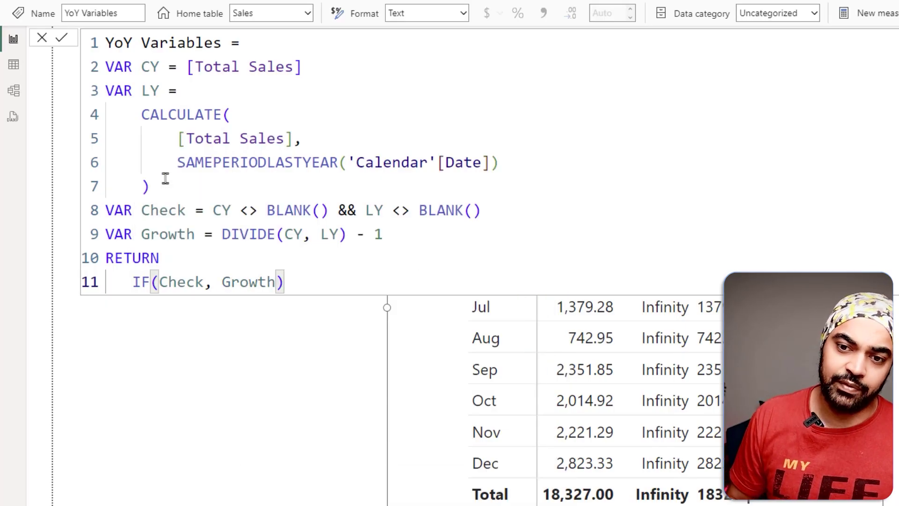
pyautogui.press('Return')
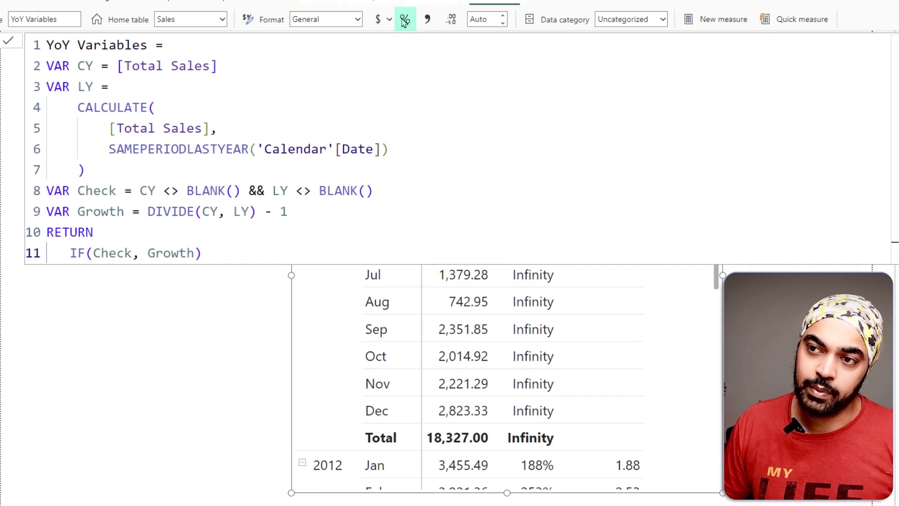
# - Format YoY Variables as a two-decimal percentage, then reopen its formula
pyautogui.click(405, 21)
pyautogui.click(461, 187)
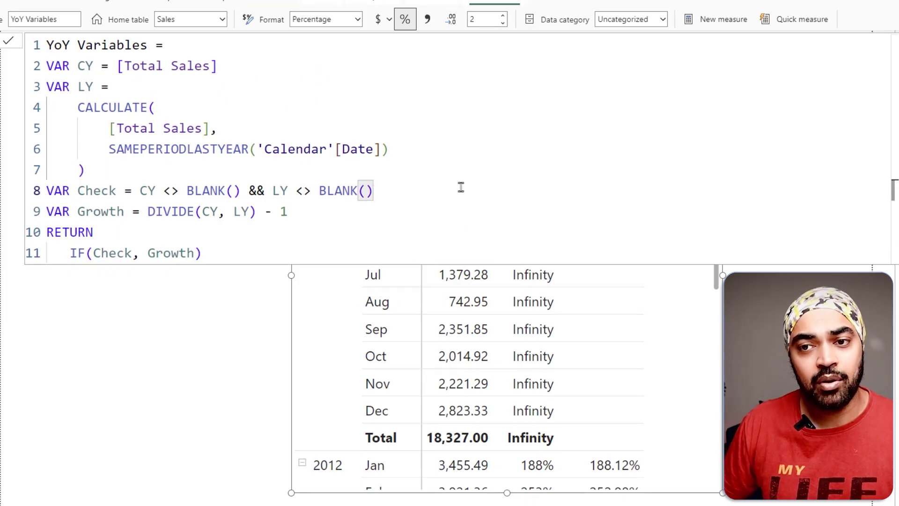
pyautogui.moveTo(215, 84); pyautogui.dragTo(230, 73)
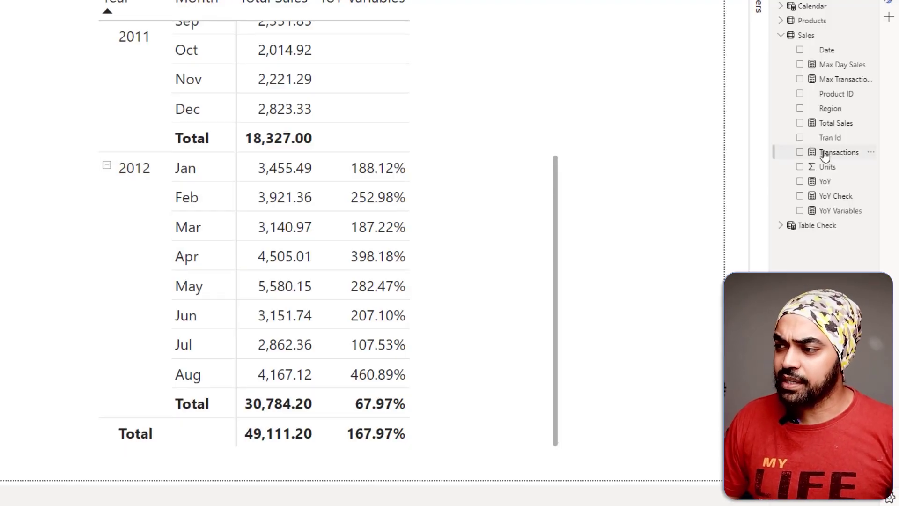
pyautogui.click(817, 210)
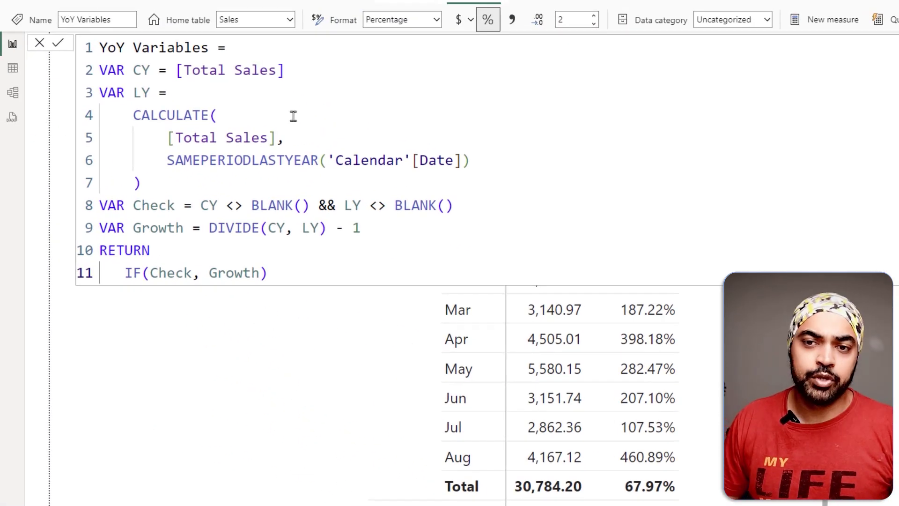
# - Highlight the SAMEPERIODLASTYEAR formula lines and name the measure YoY Check
pyautogui.moveTo(175, 147); pyautogui.dragTo(253, 148)
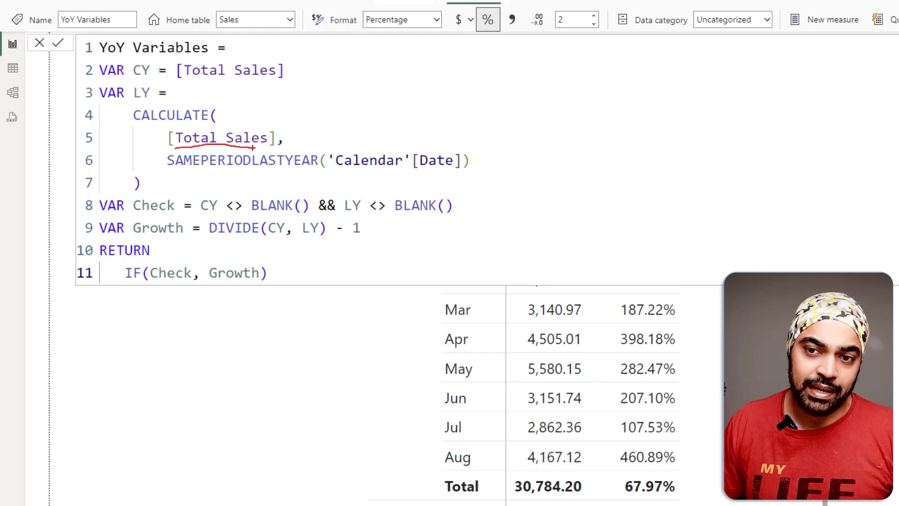
pyautogui.moveTo(175, 171); pyautogui.dragTo(475, 167)
pyautogui.press('Escape')
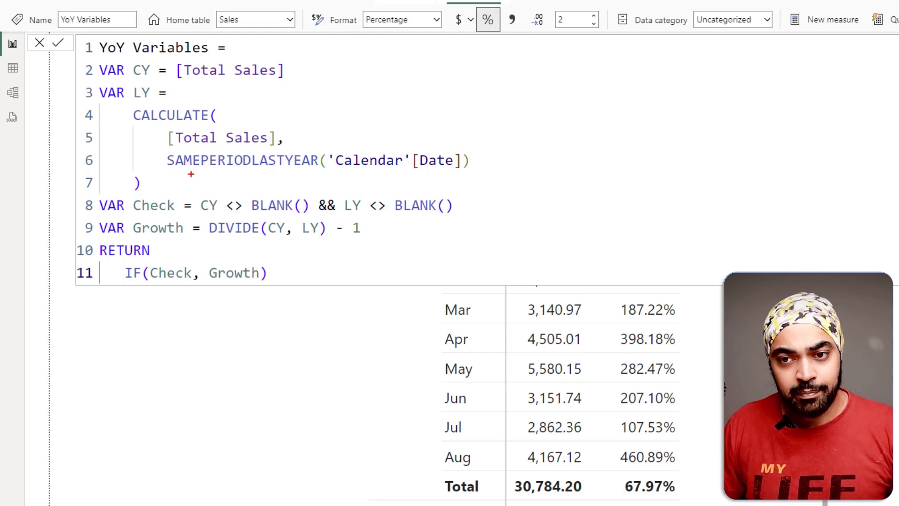
pyautogui.moveTo(157, 147)
pyautogui.mouseDown()
pyautogui.moveTo(272, 171)
pyautogui.moveTo(478, 172)
pyautogui.mouseUp()
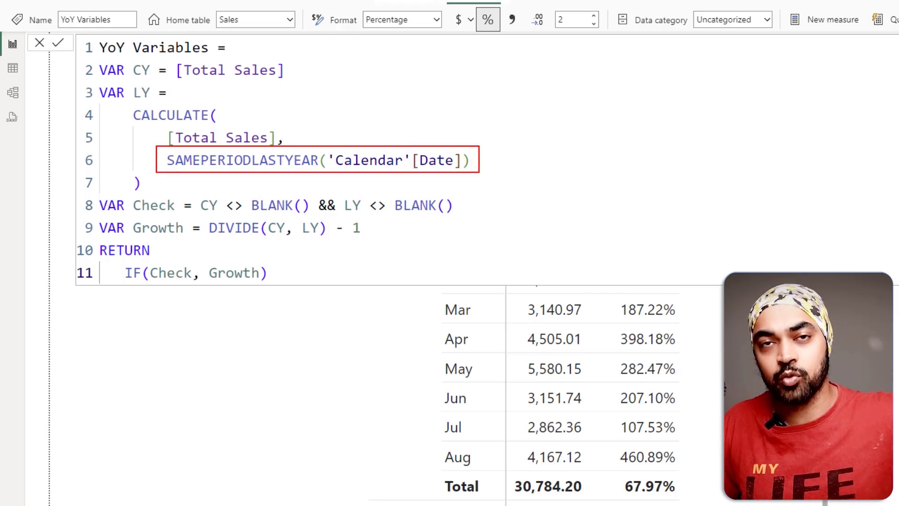
pyautogui.press('Escape')
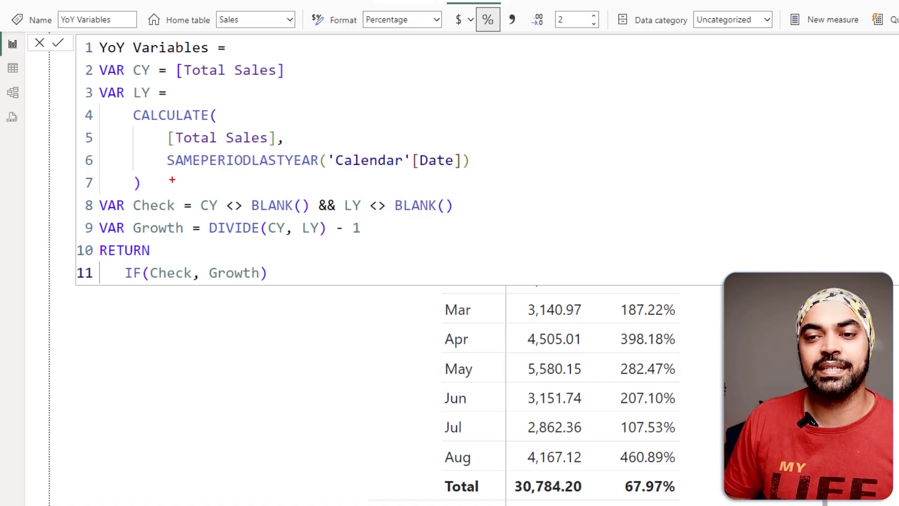
pyautogui.moveTo(162, 172); pyautogui.dragTo(453, 171)
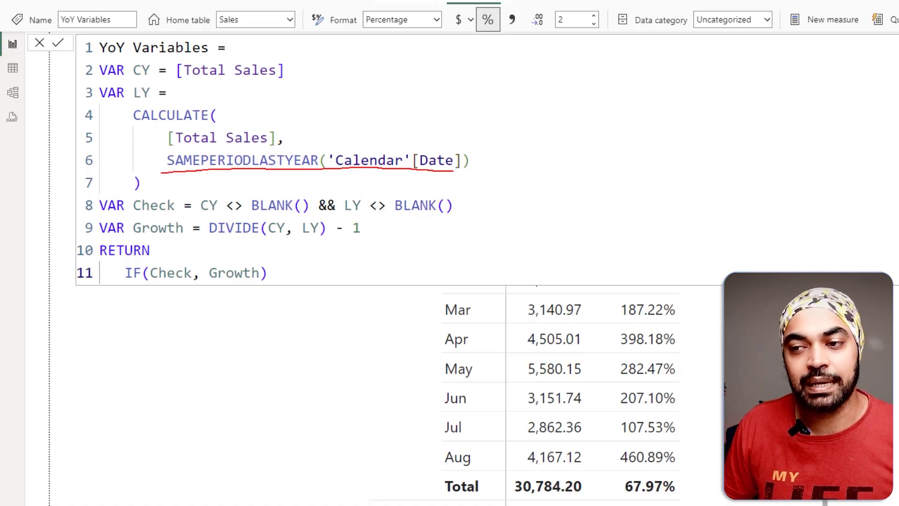
pyautogui.press('Escape')
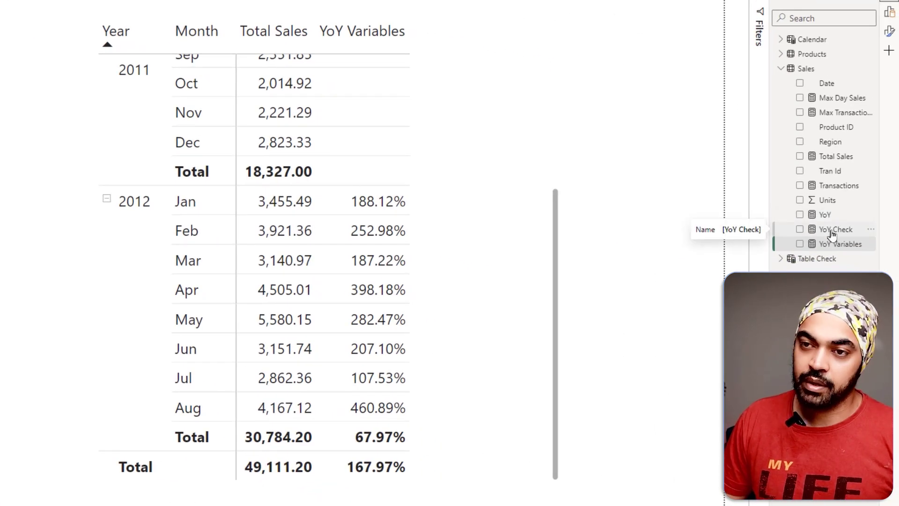
pyautogui.moveTo(99, 47); pyautogui.dragTo(146, 49)
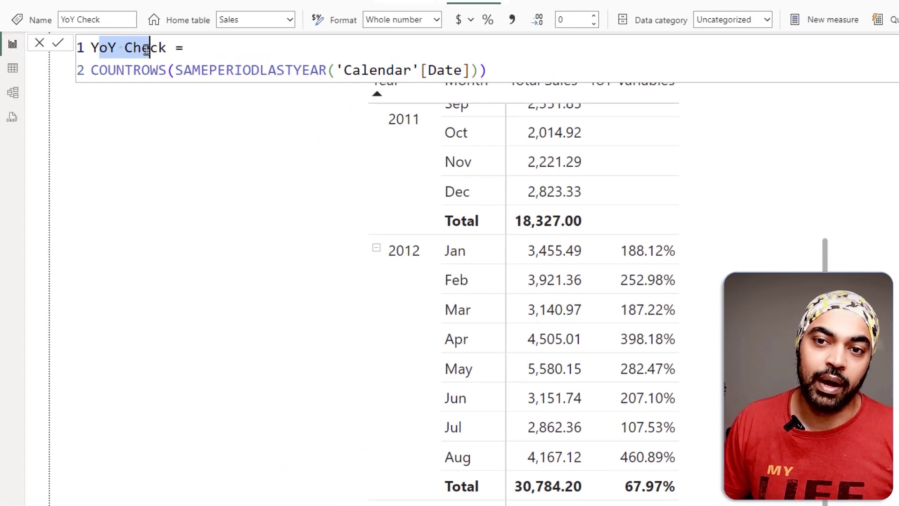
pyautogui.write('oY Check')
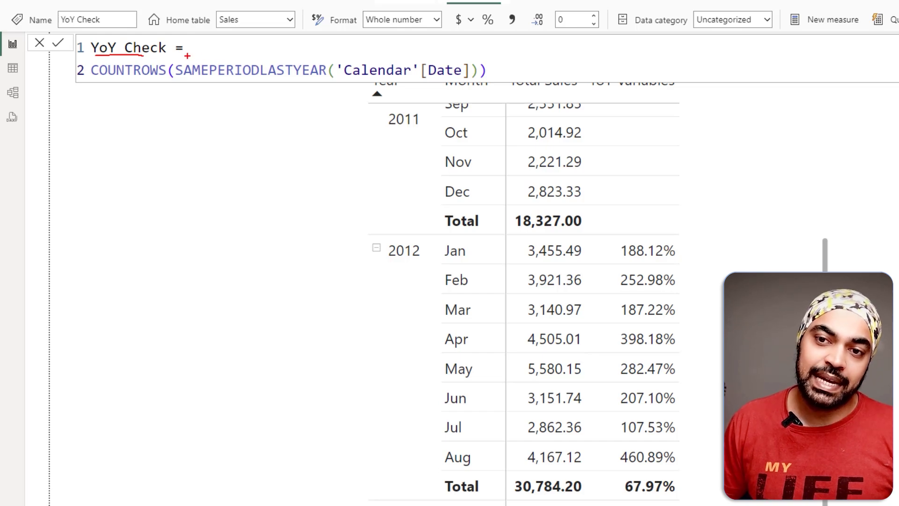
# - Add the YoY Check measure to the matrix, showing day counts like 31 for Jan 2012 and 28 for Feb
pyautogui.moveTo(182, 64); pyautogui.dragTo(468, 57)
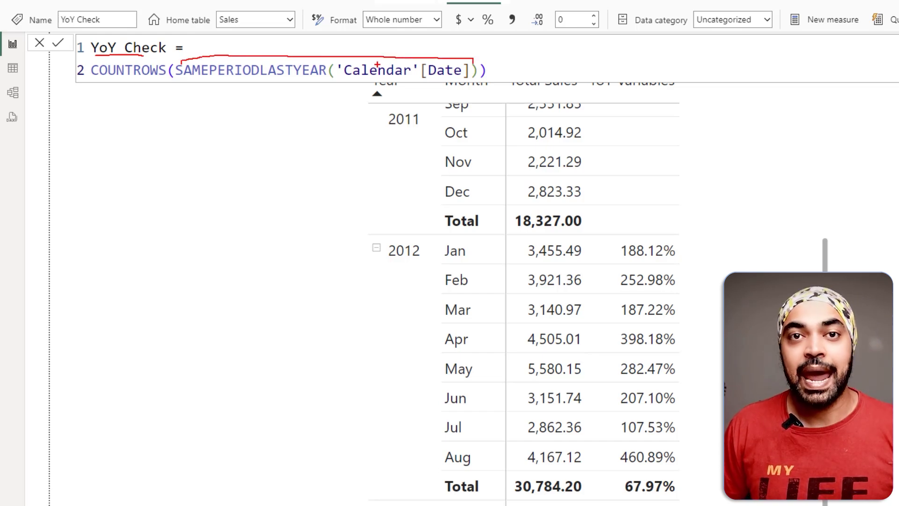
pyautogui.moveTo(217, 79)
pyautogui.mouseDown()
pyautogui.moveTo(192, 108)
pyautogui.moveTo(160, 111)
pyautogui.moveTo(148, 96)
pyautogui.mouseUp()
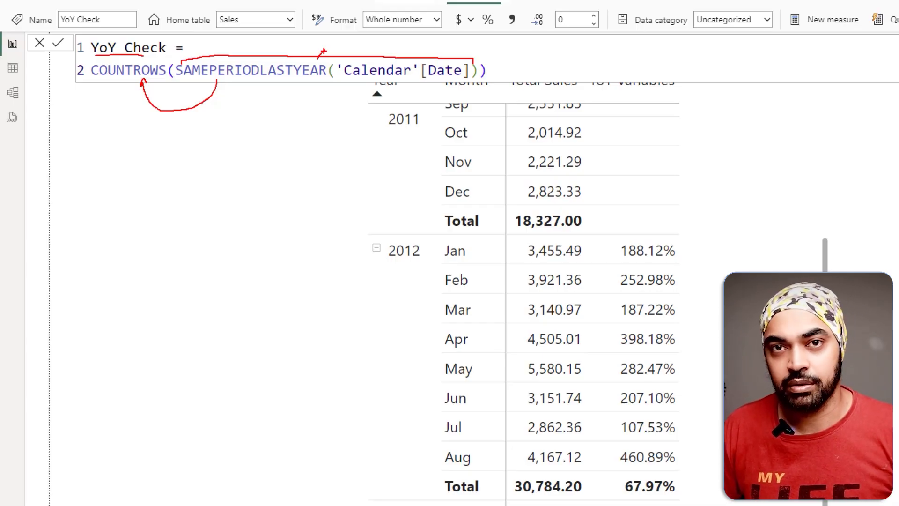
pyautogui.moveTo(822, 238); pyautogui.dragTo(484, 266)
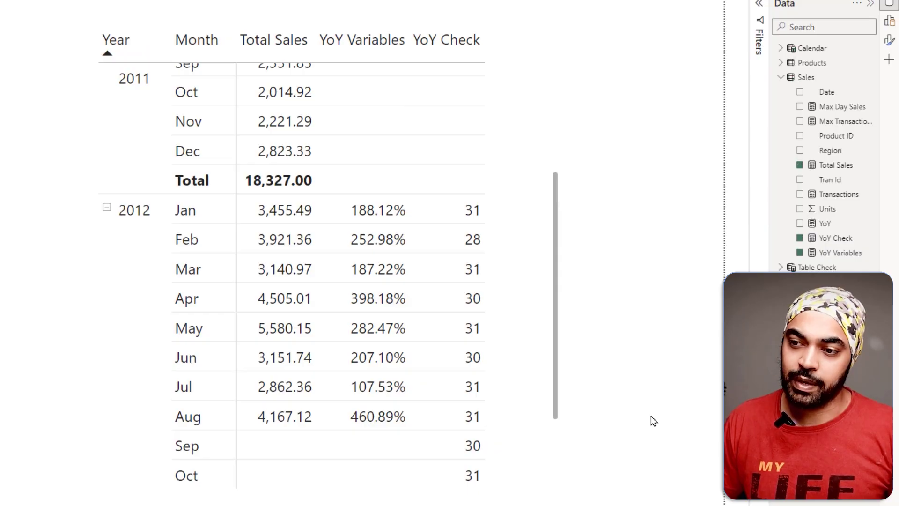
# - Deselect the matrix and bring up YoY Check's formula, COUNTROWS(SAMEPERIODLASTYEAR('Calendar'[Date])), for editing
pyautogui.click(653, 421)
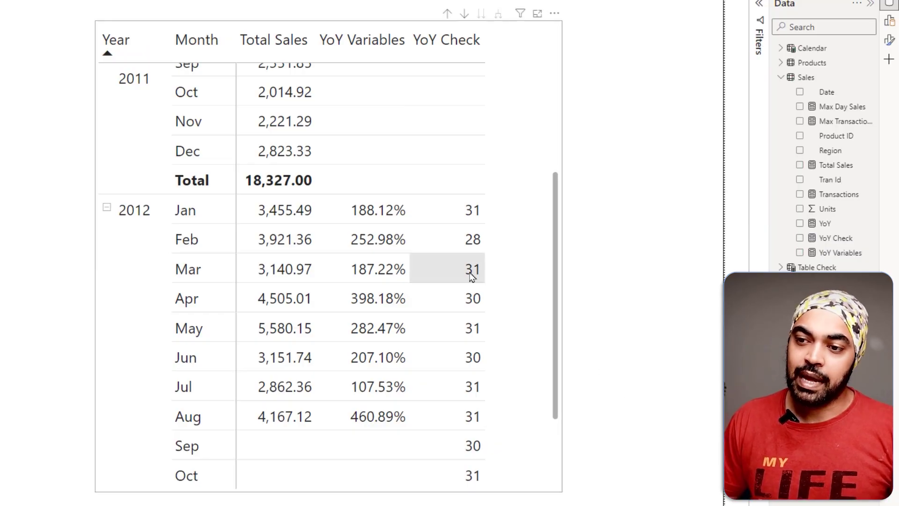
pyautogui.moveTo(493, 202)
pyautogui.mouseDown()
pyautogui.moveTo(454, 197)
pyautogui.moveTo(449, 218)
pyautogui.moveTo(480, 223)
pyautogui.mouseUp()
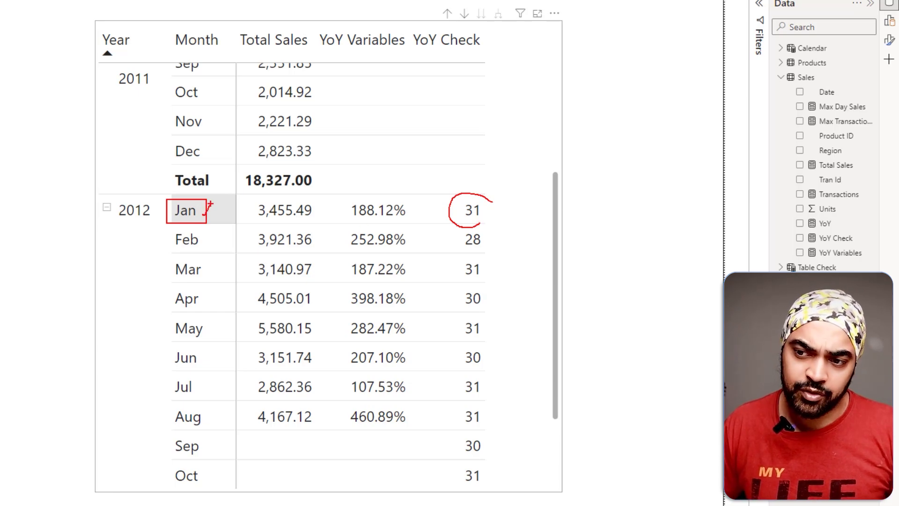
pyautogui.scroll(5, 209, 141)
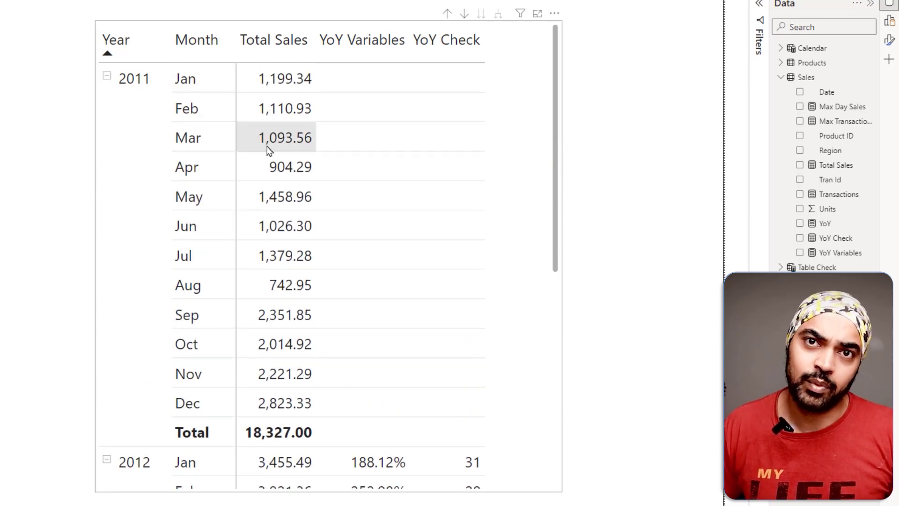
pyautogui.scroll(-5, 267, 147)
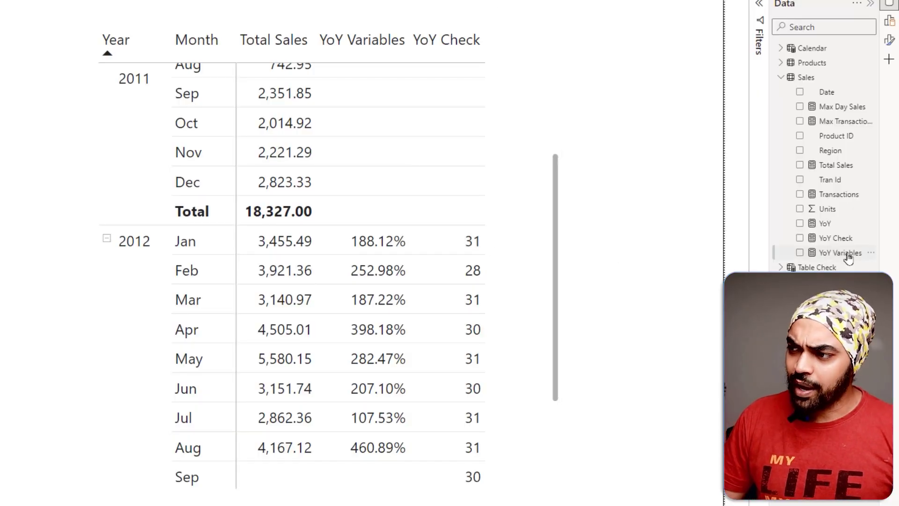
pyautogui.click(841, 240)
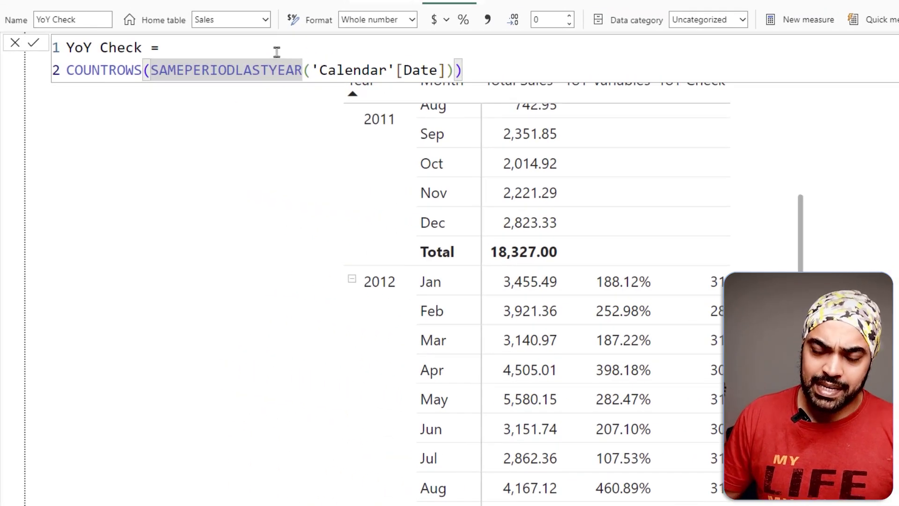
# - Wrap SAMEPERIODLASTYEAR('Calendar'[Date]) in CALCULATETABLE on its own indented line inside COUNTROWS
pyautogui.hotkey('shift', 'Return')
pyautogui.write('cal')
pyautogui.press('Tab')
pyautogui.hotkey('shift', 'Return')
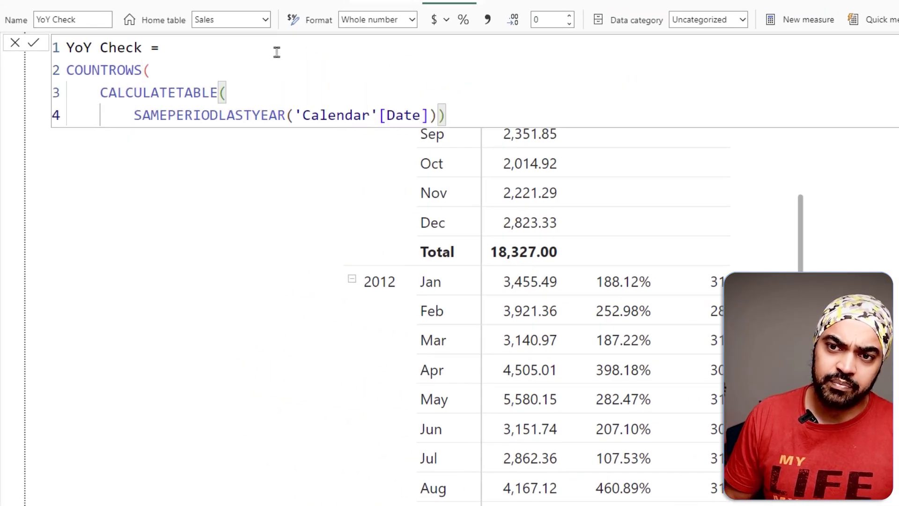
pyautogui.click(436, 117)
# - Add Sales as CALCULATETABLE's filter argument and close both brackets on aligned lines
pyautogui.write(',')
pyautogui.hotkey('shift', 'Return')
pyautogui.write('Sales[')
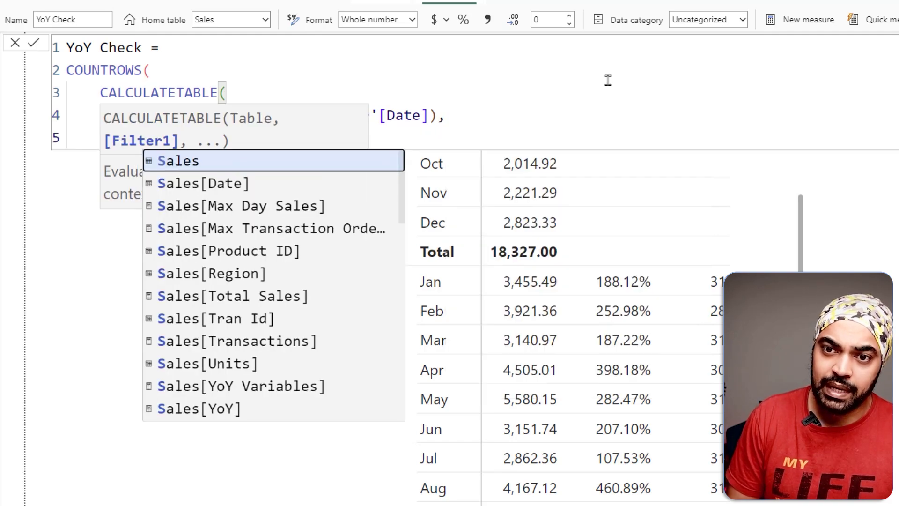
pyautogui.hotkey('shift', 'Return')
pyautogui.write(')')
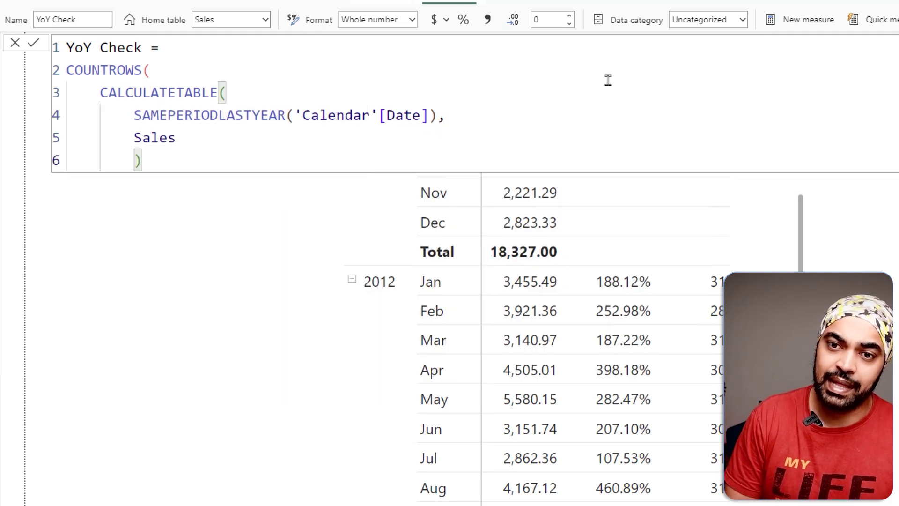
pyautogui.hotkey('shift', 'Tab')
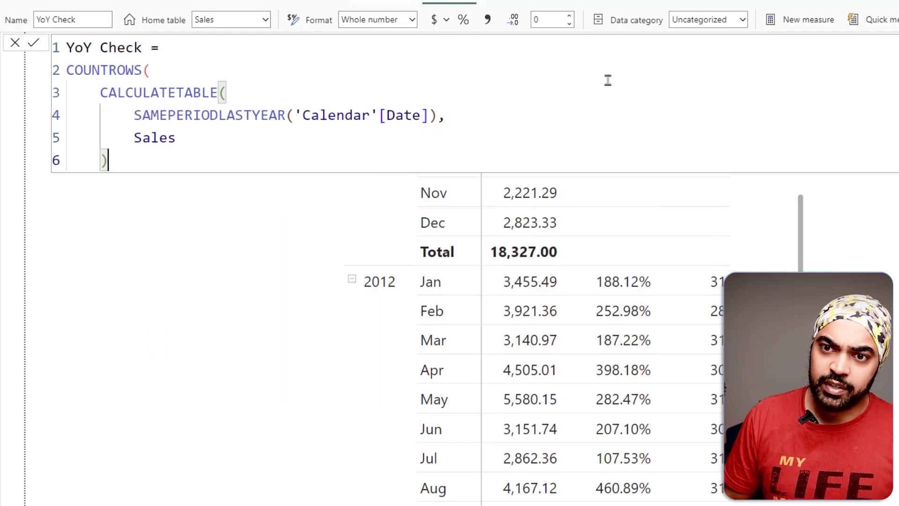
pyautogui.hotkey('shift', 'Return')
pyautogui.write(')')
pyautogui.hotkey('shift', 'Tab')
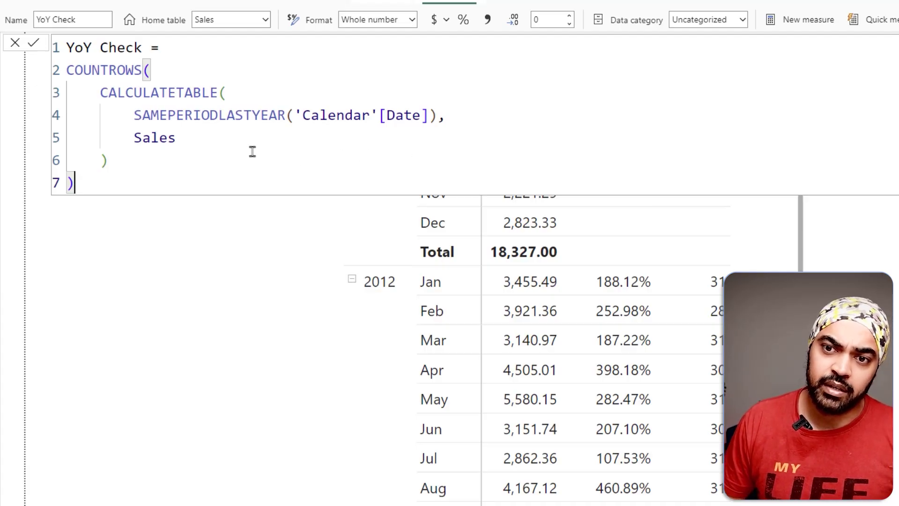
# - Commit the revised YoY Check formula, now showing 30 for Jan 2012 and 221 total
pyautogui.moveTo(194, 125); pyautogui.dragTo(395, 127)
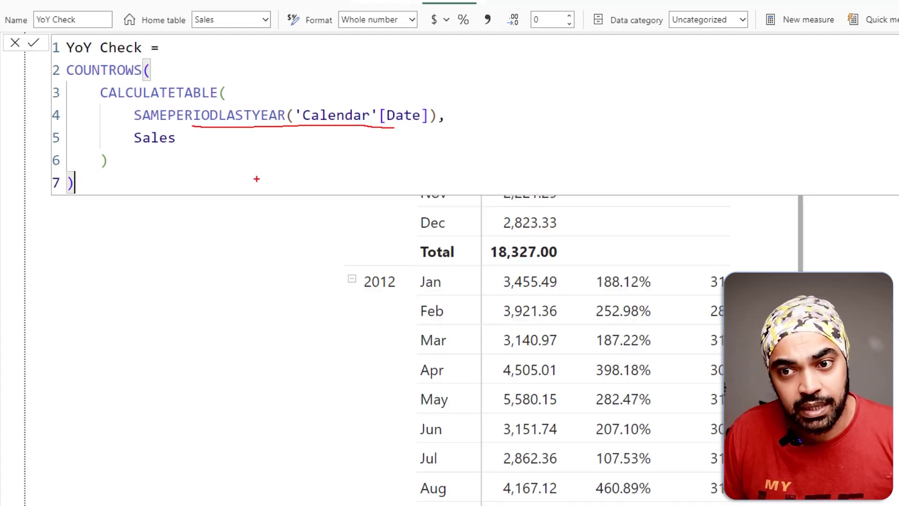
pyautogui.moveTo(149, 151); pyautogui.dragTo(166, 150)
pyautogui.moveTo(85, 83)
pyautogui.mouseDown()
pyautogui.moveTo(170, 119)
pyautogui.moveTo(222, 171)
pyautogui.mouseUp()
pyautogui.moveTo(81, 110); pyautogui.dragTo(65, 95)
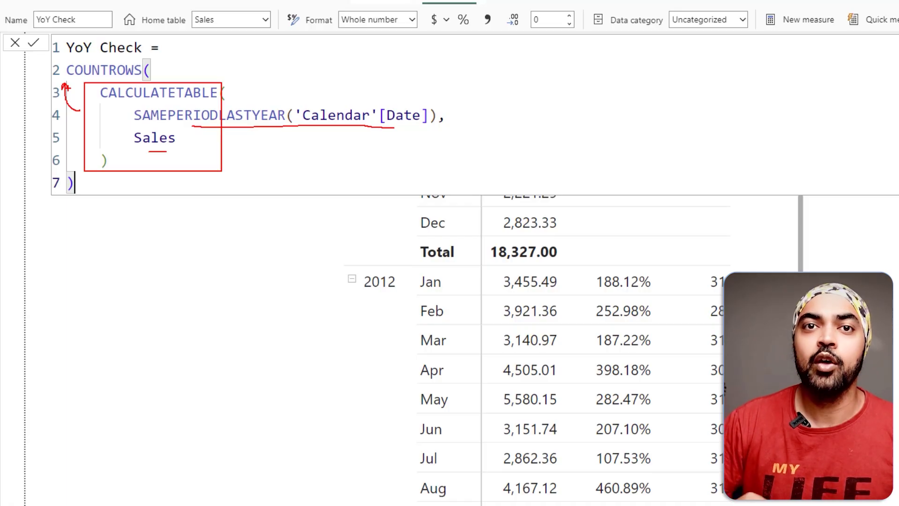
pyautogui.press('Escape')
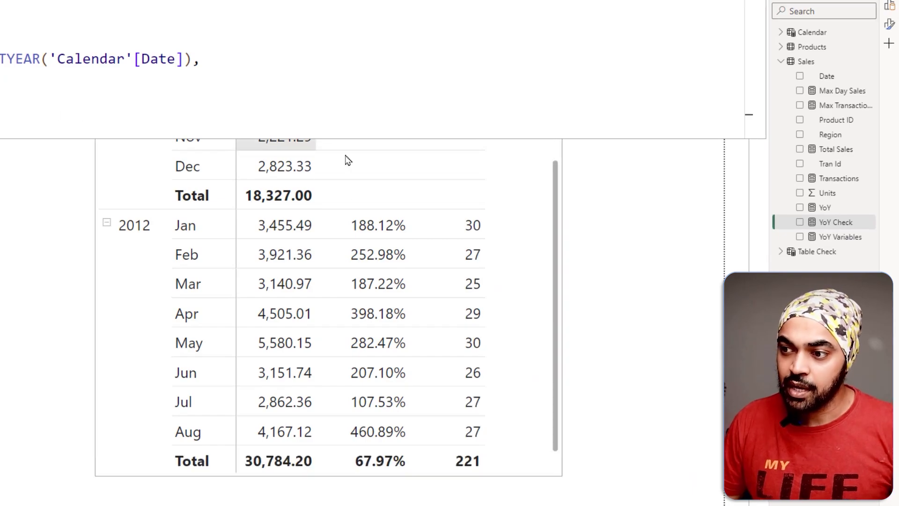
# - Switch to the Excel workbook with the raw sales data: Date, Product ID, Tran Id, Region, Units
pyautogui.moveTo(485, 211)
pyautogui.mouseDown()
pyautogui.moveTo(452, 229)
pyautogui.moveTo(490, 226)
pyautogui.mouseUp()
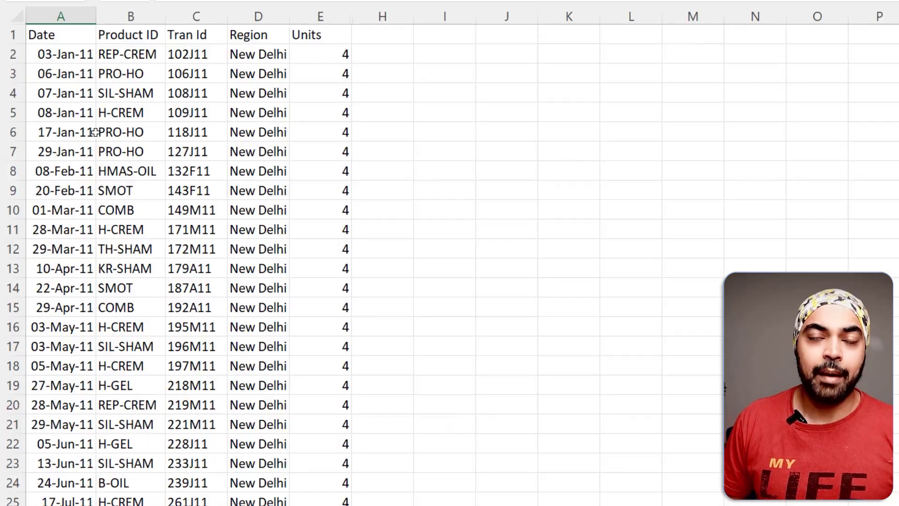
# - Filter the Date column to keep only January 2011 and scroll through the matching transactions
pyautogui.hotkey('alt', 'Down')
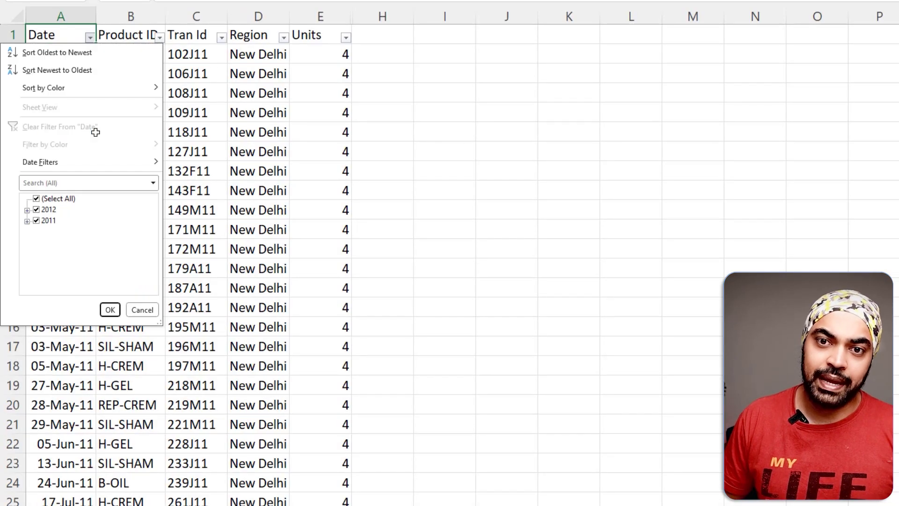
pyautogui.click(37, 198)
pyautogui.click(37, 199)
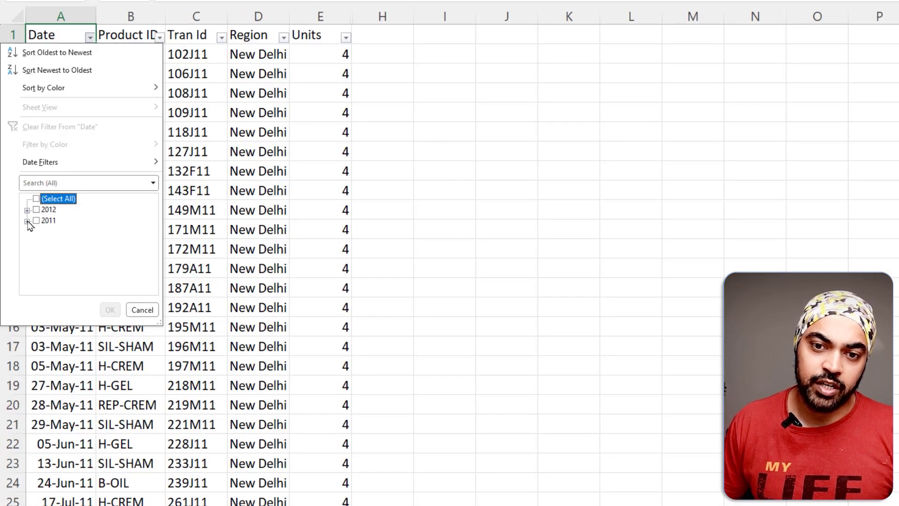
pyautogui.click(27, 221)
pyautogui.click(47, 200)
pyautogui.click(36, 198)
pyautogui.click(48, 210)
pyautogui.click(110, 310)
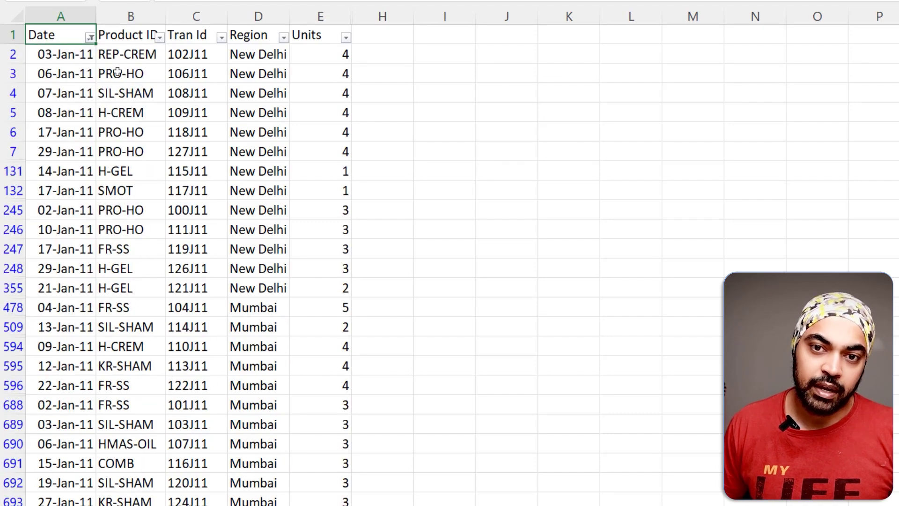
pyautogui.scroll(-1, 117, 73)
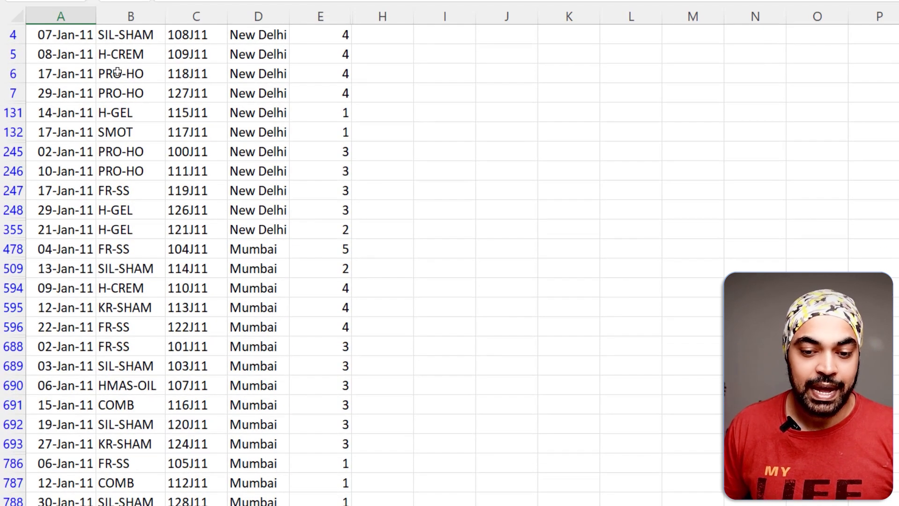
pyautogui.scroll(1, 340, 136)
pyautogui.scroll(-2, 340, 136)
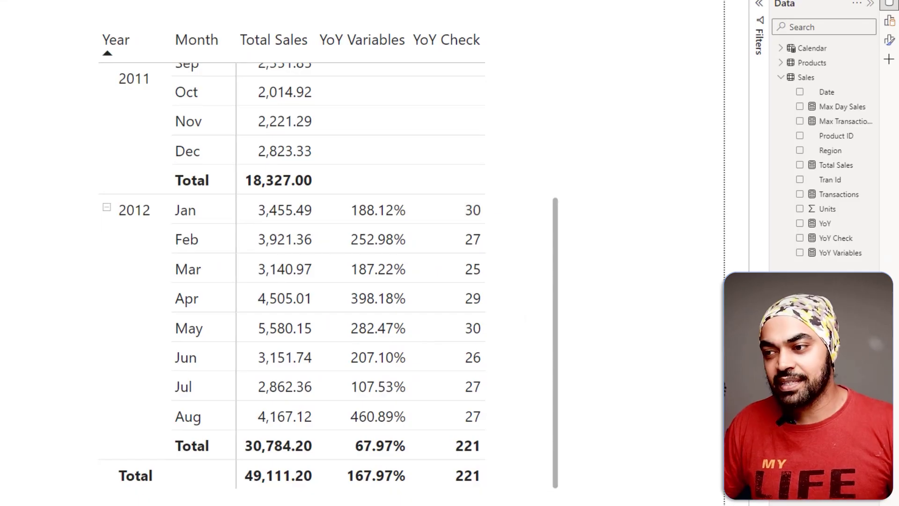
# - Circle the Jan 2012 YoY Check value 30, clear the pen marks, and reopen YoY Check's formula
pyautogui.moveTo(485, 205)
pyautogui.mouseDown()
pyautogui.moveTo(463, 197)
pyautogui.moveTo(457, 216)
pyautogui.moveTo(466, 226)
pyautogui.moveTo(489, 206)
pyautogui.moveTo(488, 225)
pyautogui.moveTo(504, 197)
pyautogui.mouseUp()
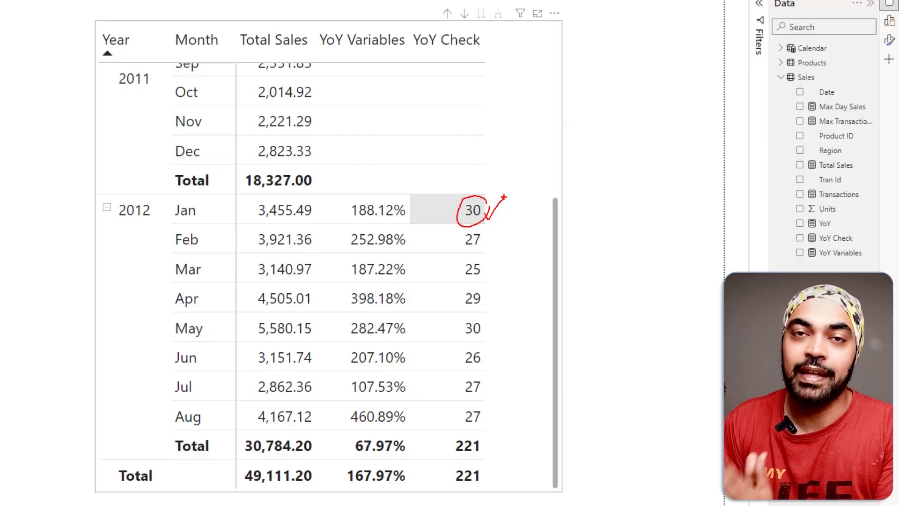
pyautogui.press('Escape')
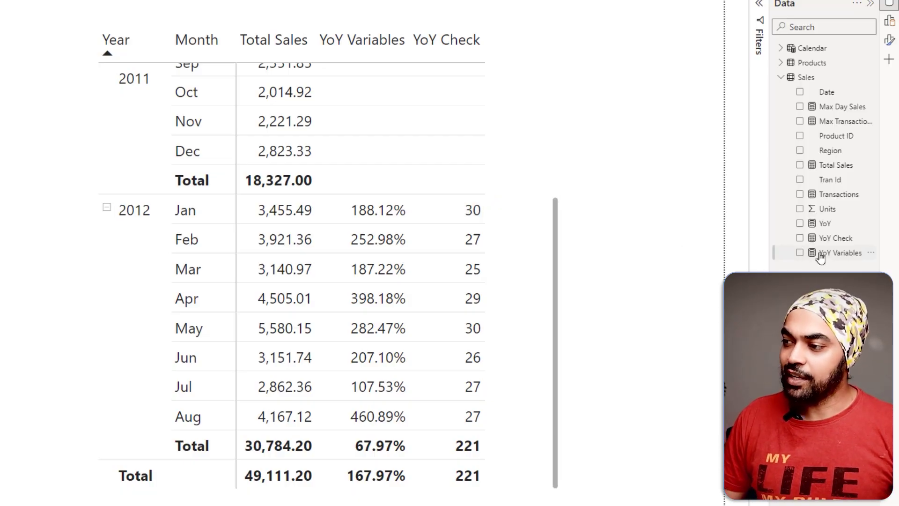
pyautogui.click(836, 238)
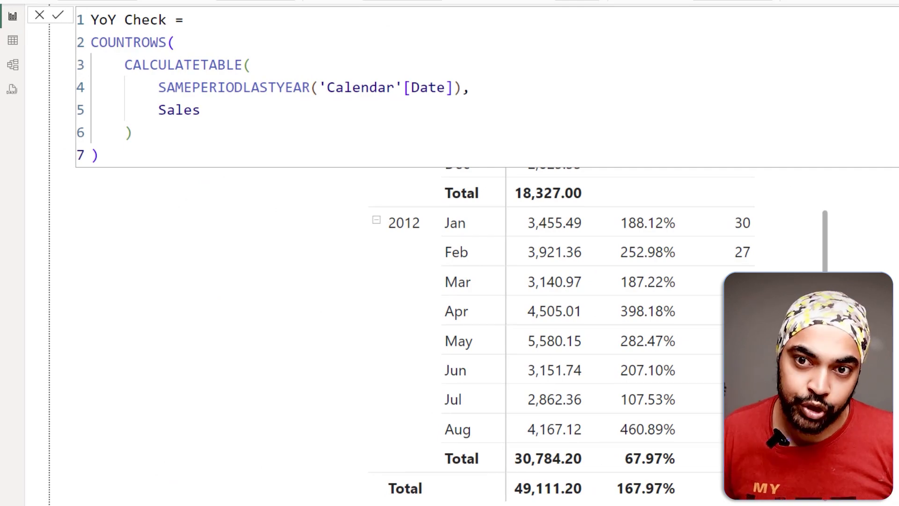
# - Annotate the YoY Check formula and select the CALCULATETABLE block on lines 3–6 for copying
pyautogui.moveTo(104, 28); pyautogui.dragTo(133, 27)
pyautogui.moveTo(171, 98); pyautogui.dragTo(381, 101)
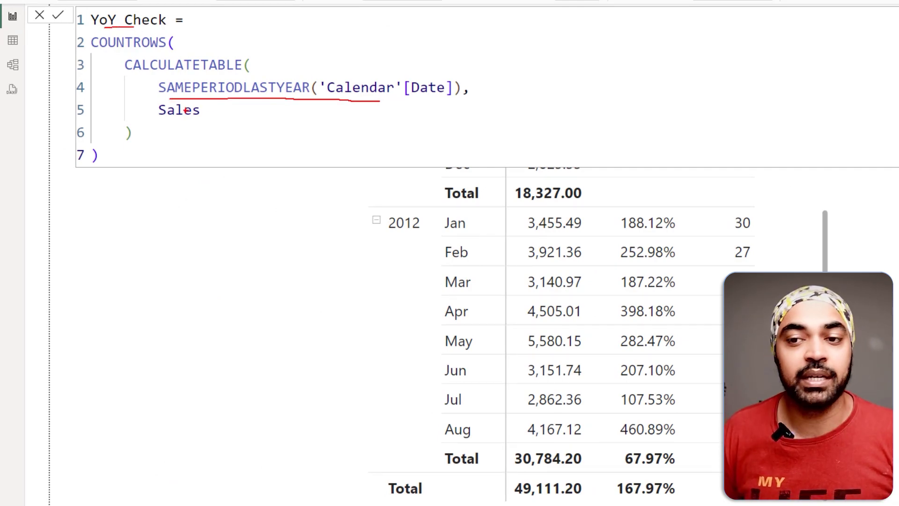
pyautogui.moveTo(127, 75); pyautogui.dragTo(155, 79)
pyautogui.moveTo(91, 57); pyautogui.dragTo(129, 55)
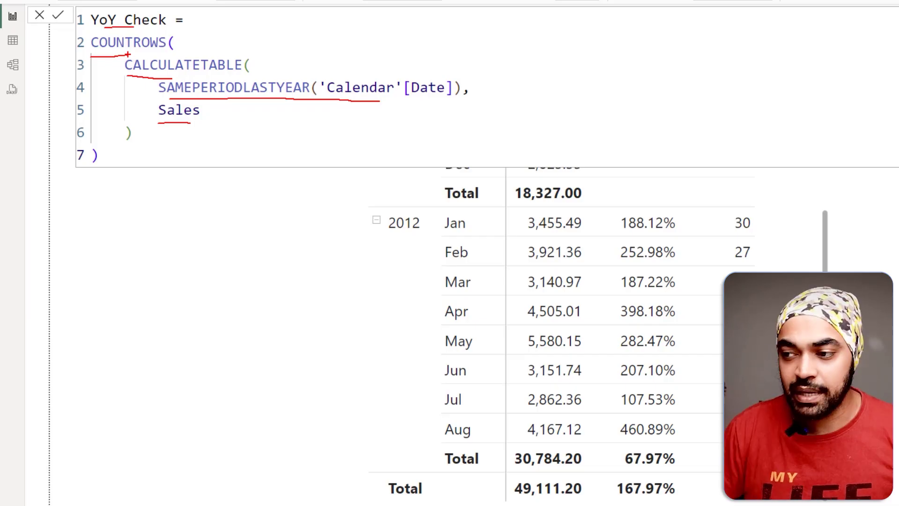
pyautogui.moveTo(768, 221)
pyautogui.mouseDown()
pyautogui.moveTo(756, 206)
pyautogui.moveTo(726, 209)
pyautogui.moveTo(728, 233)
pyautogui.moveTo(753, 237)
pyautogui.moveTo(770, 212)
pyautogui.mouseUp()
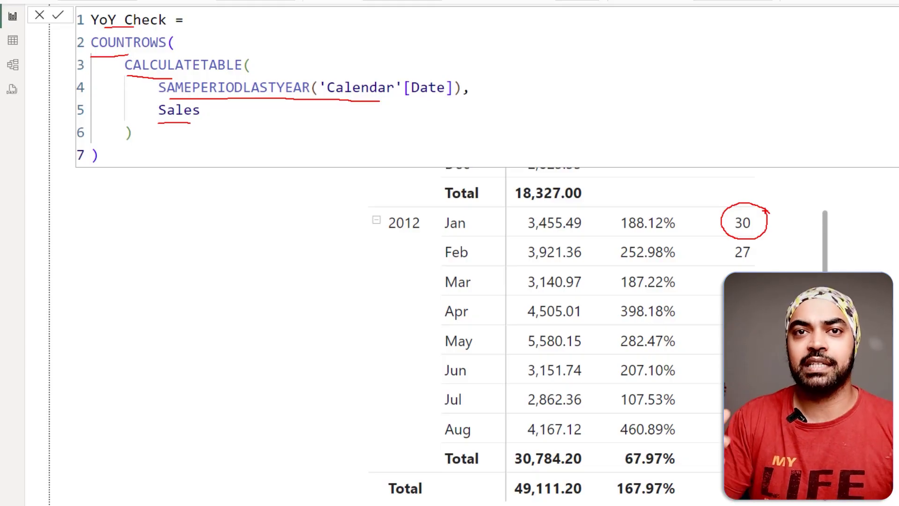
pyautogui.moveTo(140, 132); pyautogui.dragTo(124, 65)
pyautogui.hotkey('ctrl', 'c')
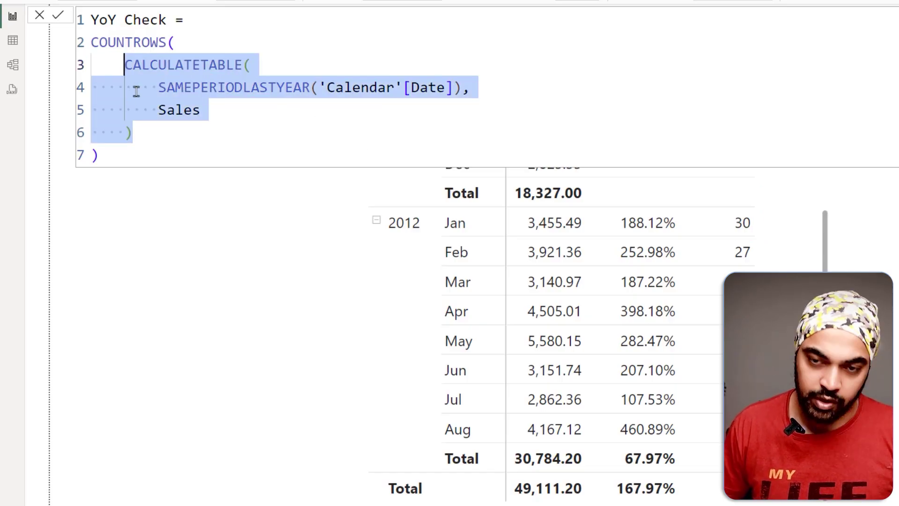
# - Create calculated table Table Check = CALCULATETABLE(SAMEPERIODLASTYEAR('Calendar'[Date]), Sales) in Table view
pyautogui.click(13, 44)
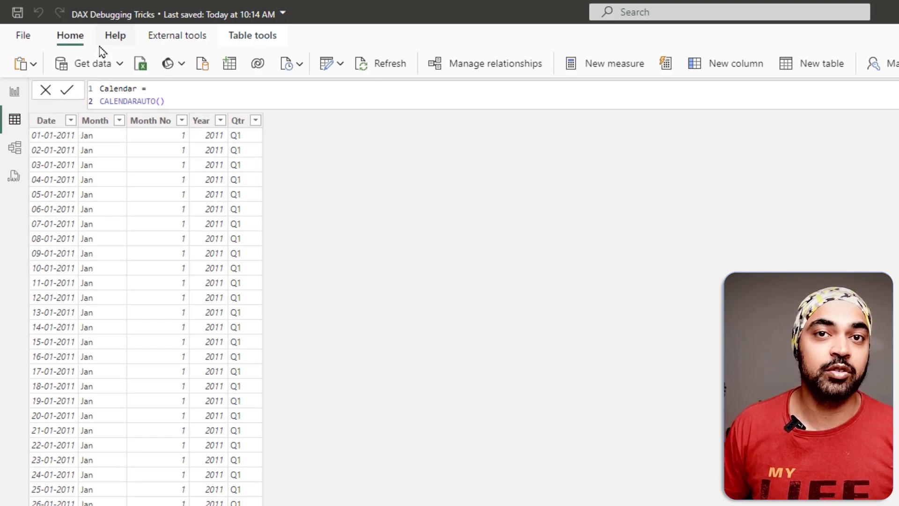
pyautogui.click(271, 40)
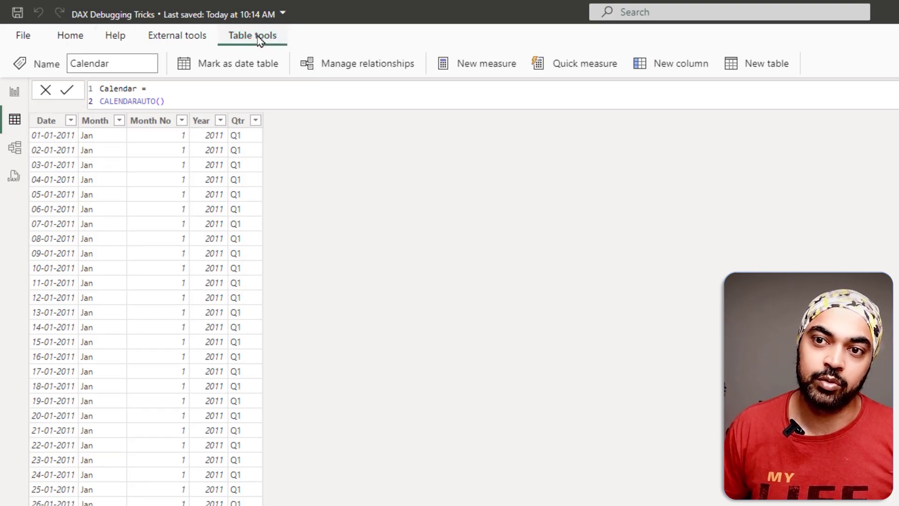
pyautogui.click(789, 73)
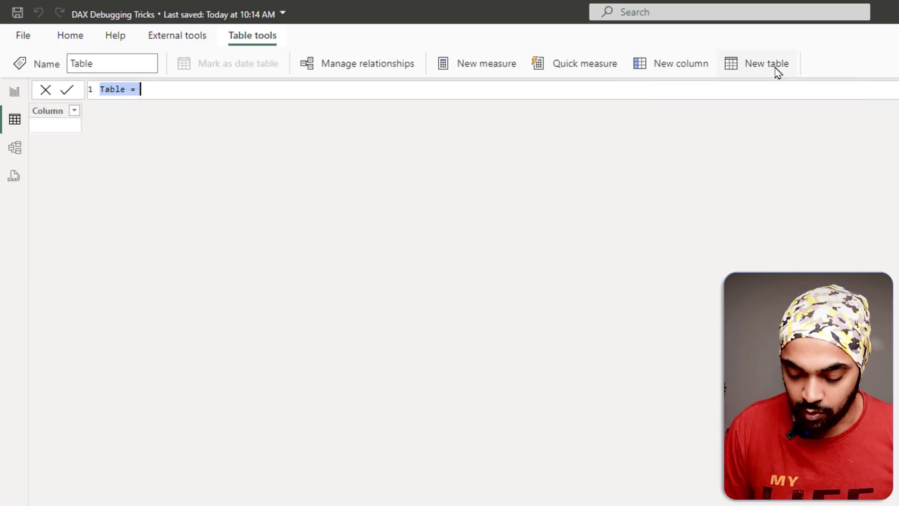
pyautogui.hotkey('ctrl', '+')
pyautogui.write('Check')
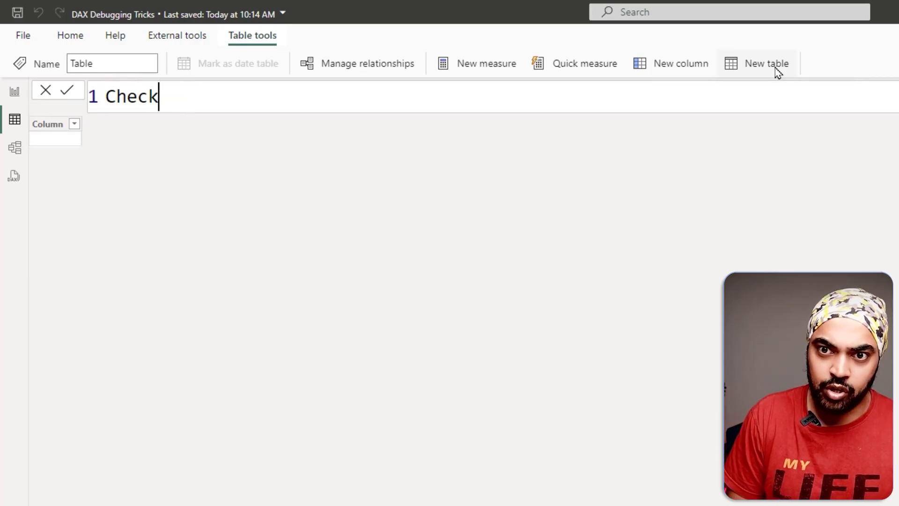
pyautogui.press('Home')
pyautogui.write('Table')
pyautogui.press('End')
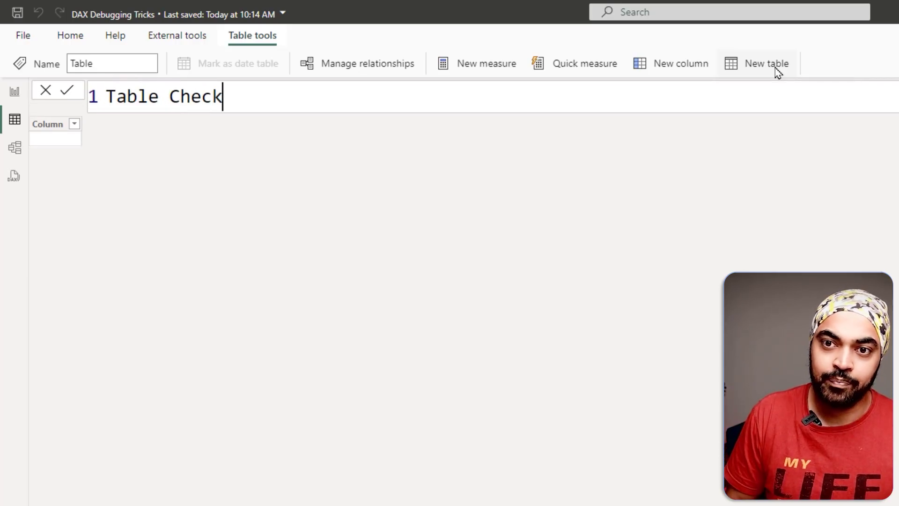
pyautogui.write('=')
pyautogui.hotkey('ctrl', 'v')
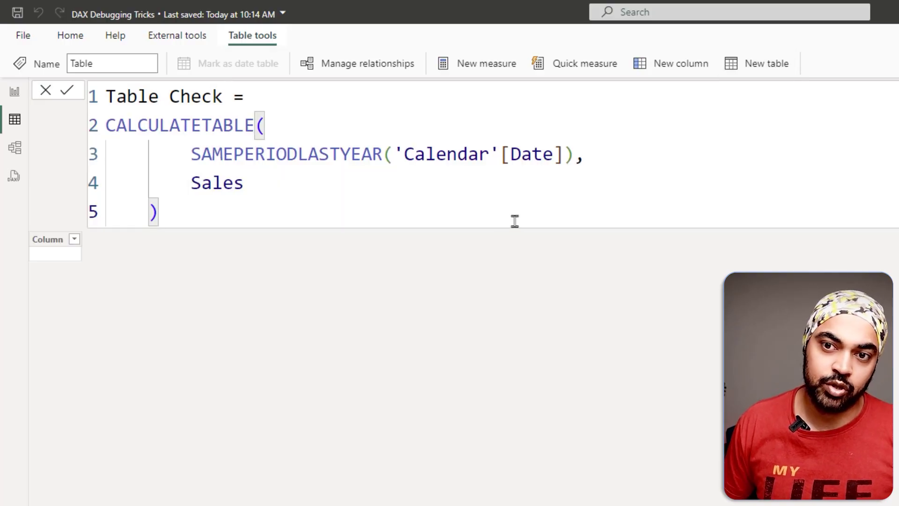
pyautogui.press('Return')
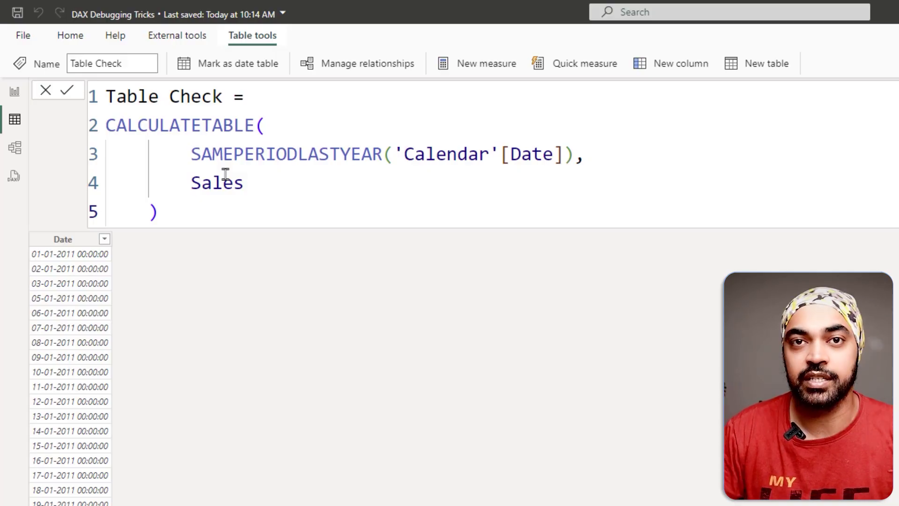
# - Return to Report view and mark the Jan 2012 YoY Check value of 30 on the matrix
pyautogui.click(13, 93)
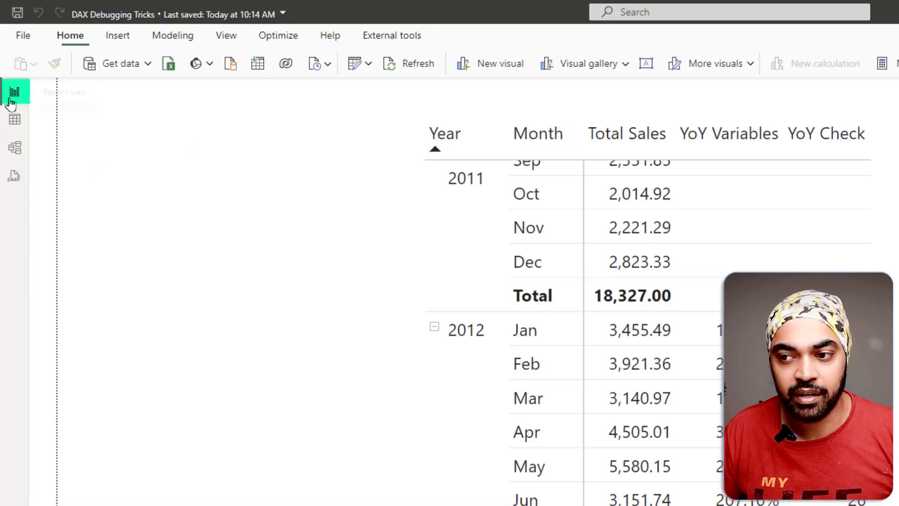
pyautogui.moveTo(796, 286)
pyautogui.mouseDown()
pyautogui.moveTo(822, 296)
pyautogui.moveTo(775, 293)
pyautogui.moveTo(812, 291)
pyautogui.mouseUp()
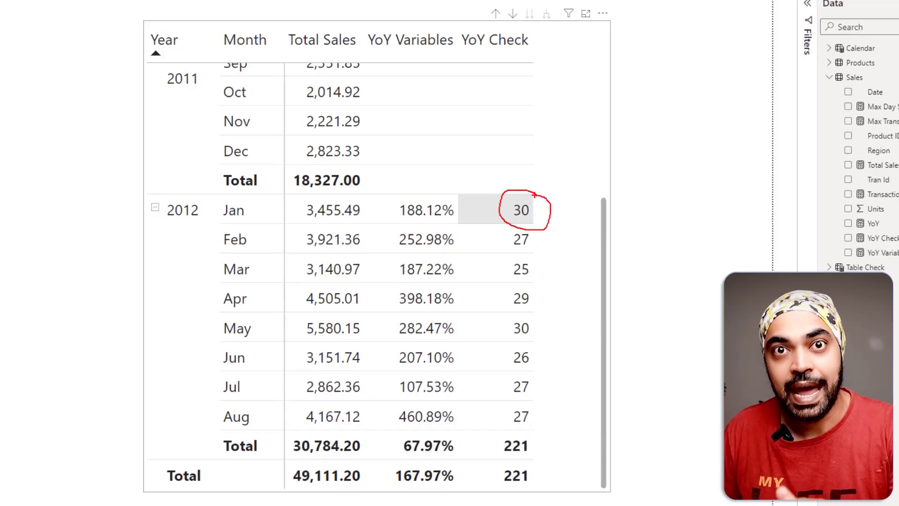
pyautogui.moveTo(257, 225); pyautogui.dragTo(275, 204)
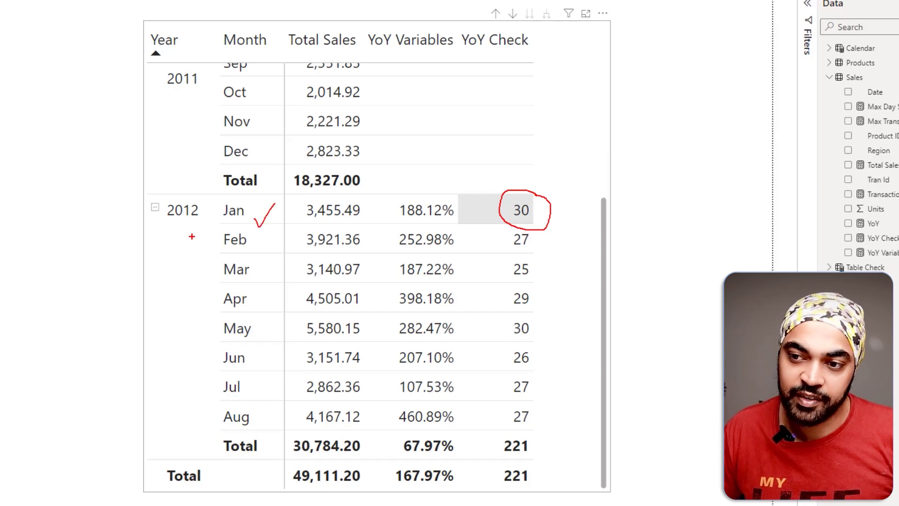
pyautogui.moveTo(181, 231); pyautogui.dragTo(206, 212)
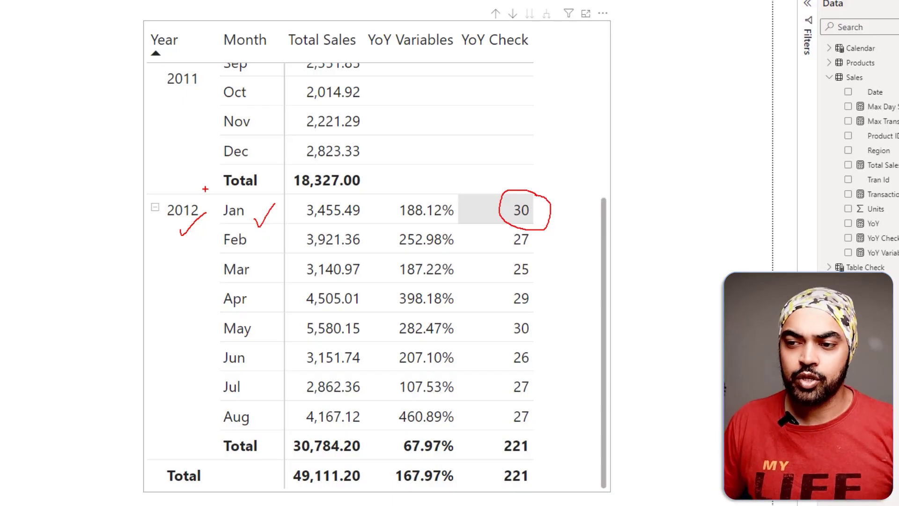
pyautogui.press('Escape')
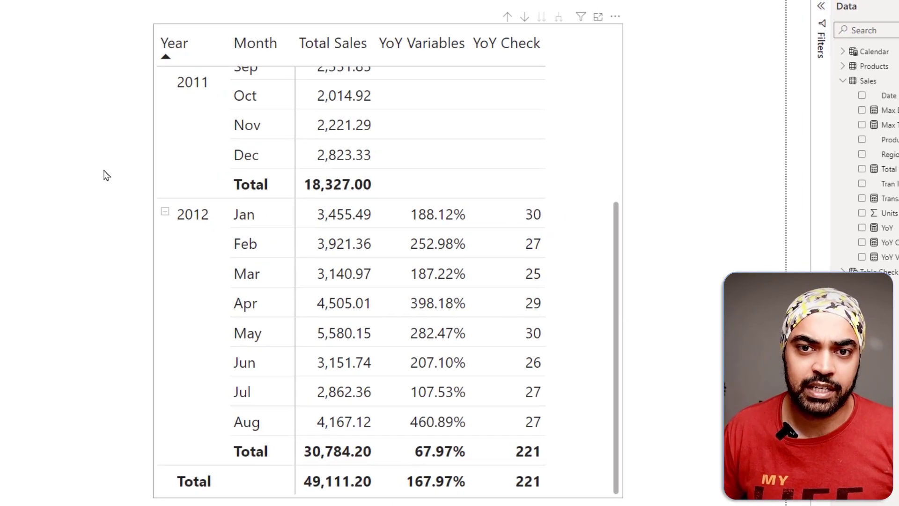
# - Open Table Check's formula and start a new filter line after the Sales argument
pyautogui.click(17, 125)
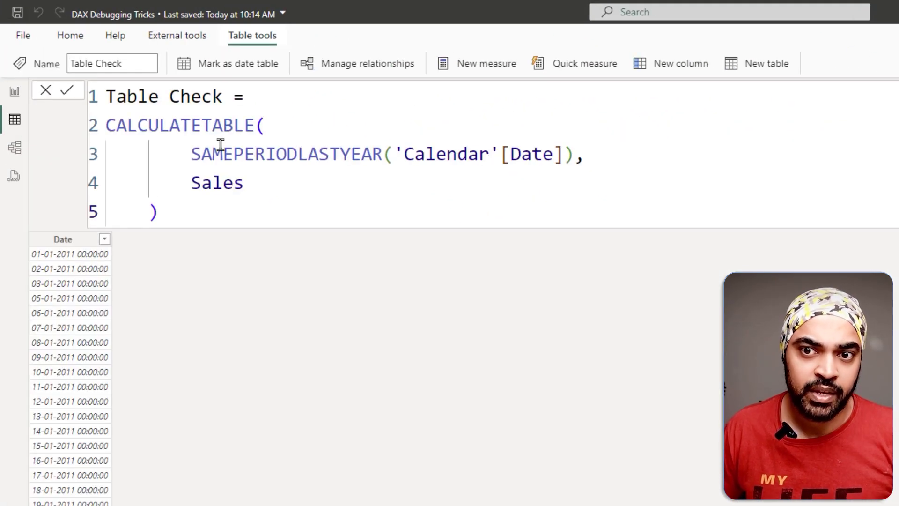
pyautogui.click(270, 181)
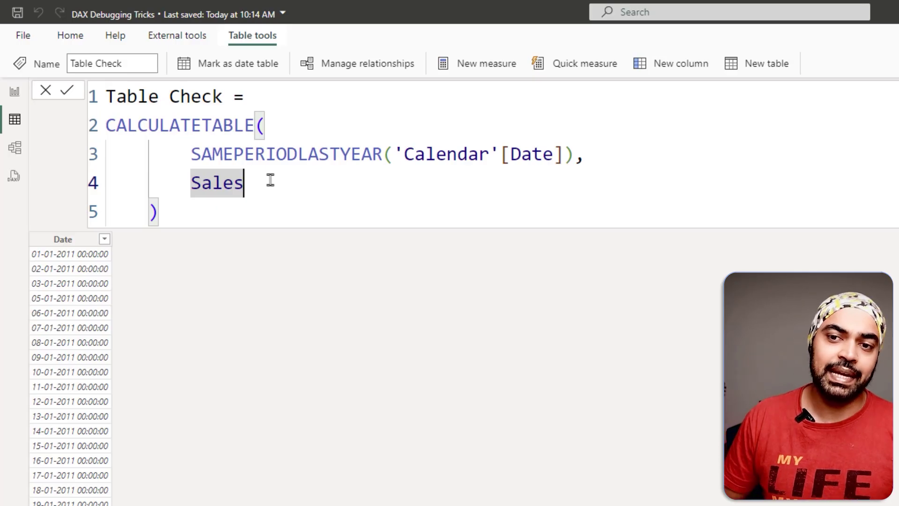
pyautogui.hotkey('ctrl', '2')
pyautogui.moveTo(188, 194); pyautogui.dragTo(231, 194)
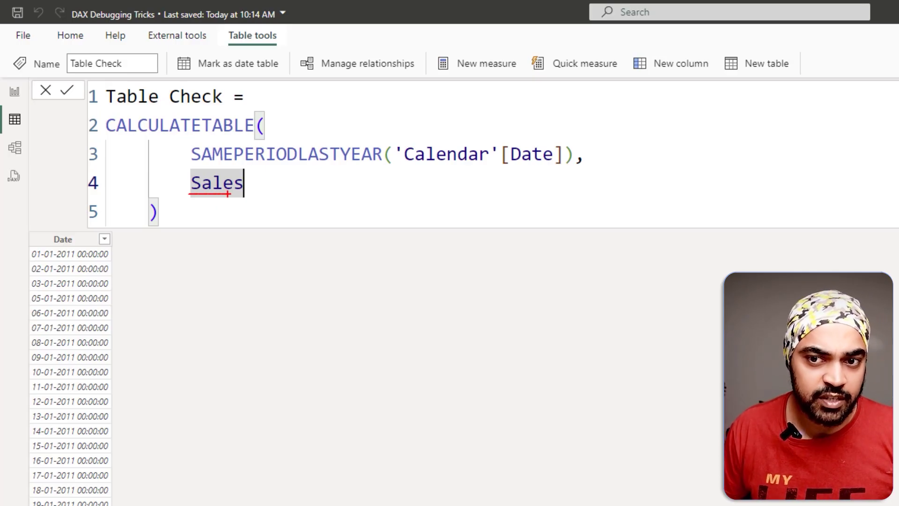
pyautogui.press('Escape')
pyautogui.write(',')
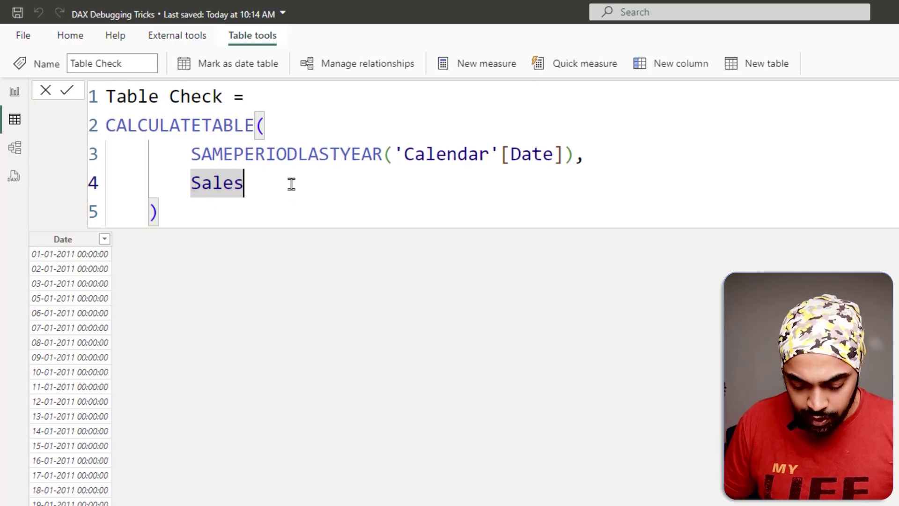
pyautogui.hotkey('shift', 'Return')
pyautogui.press('Escape')
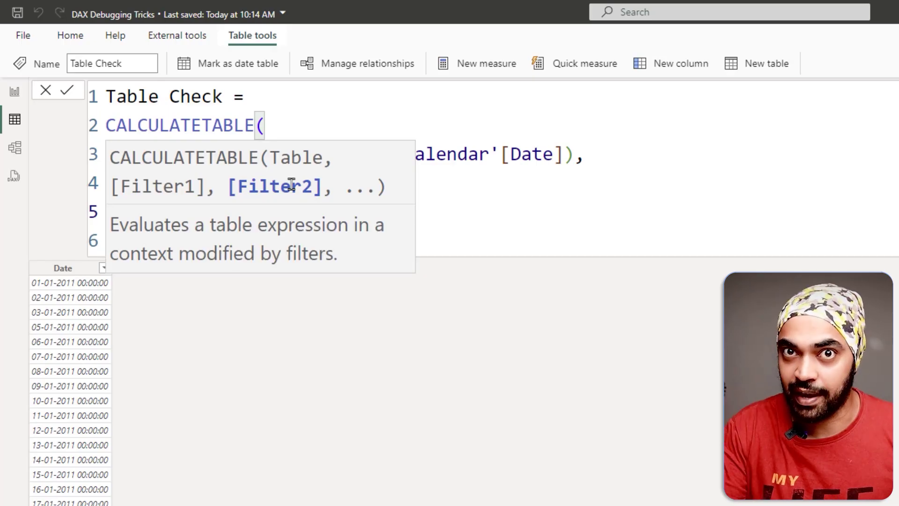
pyautogui.press('Escape')
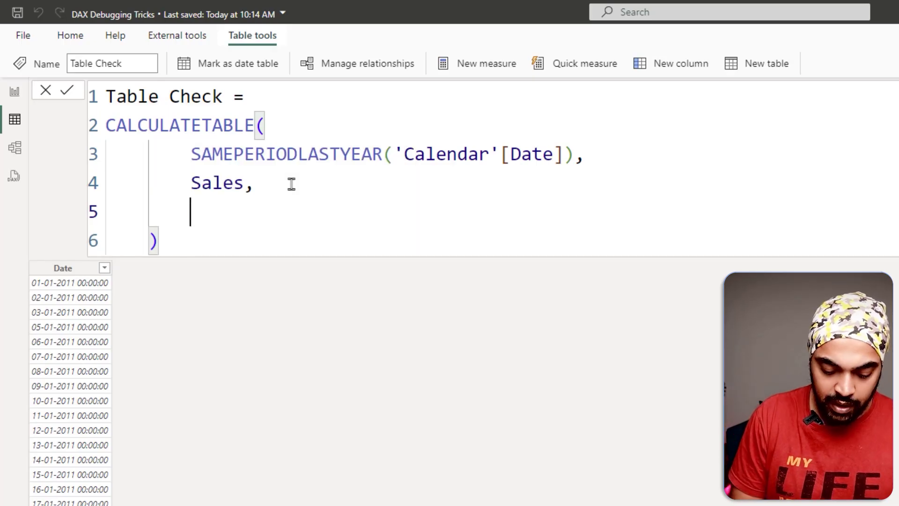
# - Add the filter 'Calendar'[Month] = "jan" to the CALCULATETABLE call
pyautogui.write('month')
pyautogui.press('Up')
pyautogui.press('Up')
pyautogui.press('Up')
pyautogui.press('Up')
pyautogui.press('Tab')
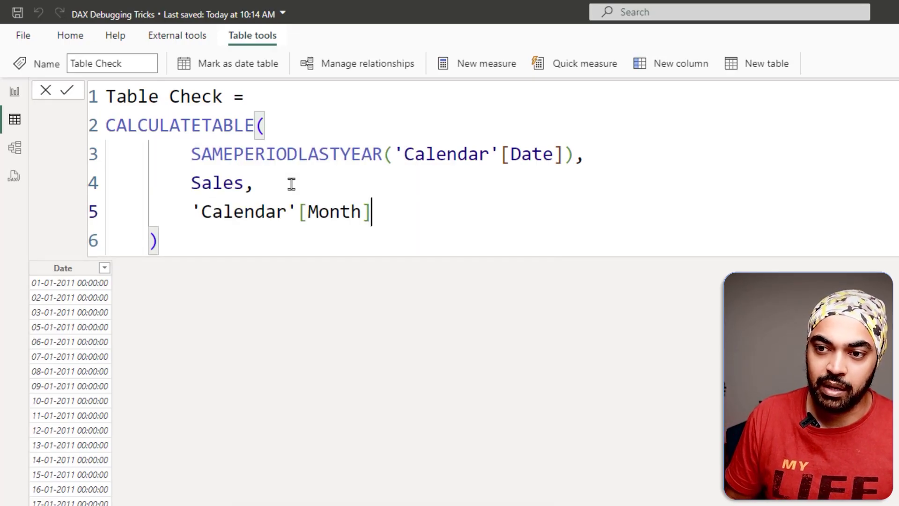
pyautogui.write('= "jan",')
pyautogui.press('Return')
# - Add the filter 'Calendar'[Year] = 2012, correcting the mistakenly quoted year
pyautogui.write('calen')
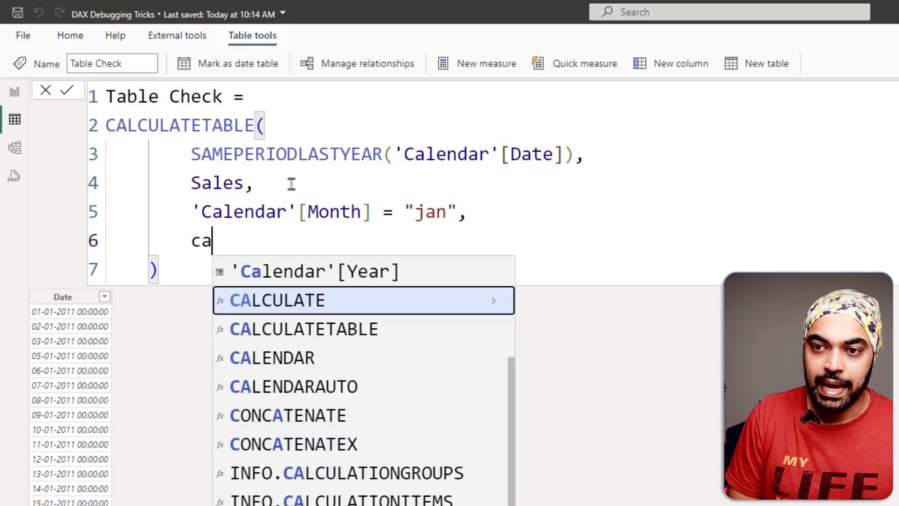
pyautogui.press('Down')
pyautogui.press('Down')
pyautogui.press('Down')
pyautogui.press('Down')
pyautogui.press('Down')
pyautogui.press('Tab')
pyautogui.write('= "')
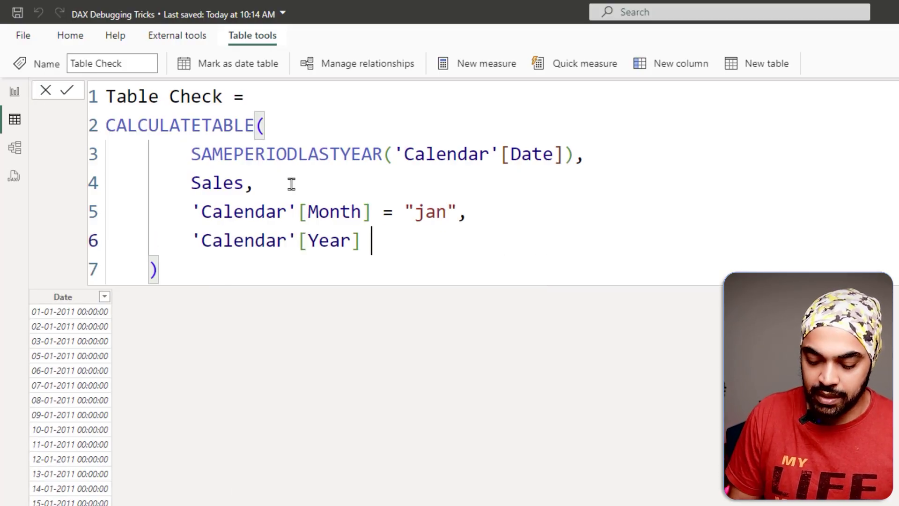
pyautogui.write('2012')
pyautogui.press('BackSpace')
pyautogui.press('BackSpace')
pyautogui.press('BackSpace')
pyautogui.press('BackSpace')
pyautogui.press('BackSpace')
pyautogui.write('2012')
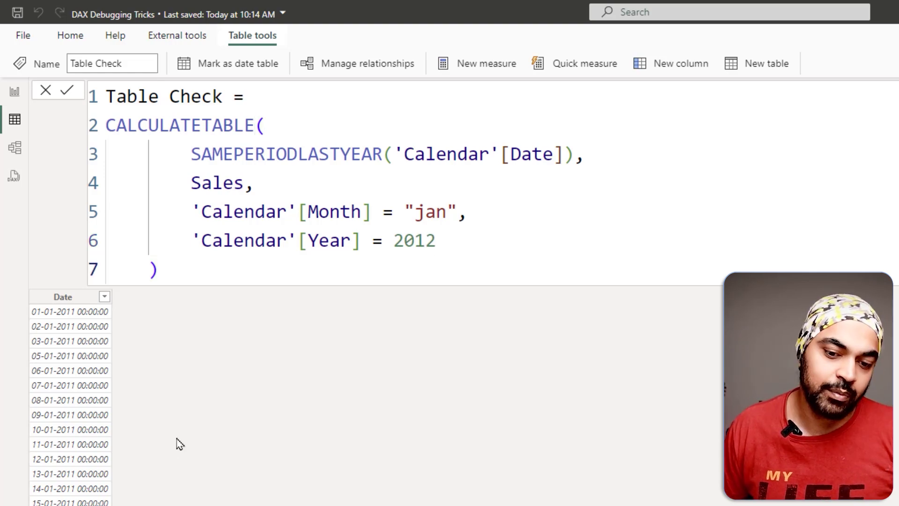
pyautogui.click(223, 211)
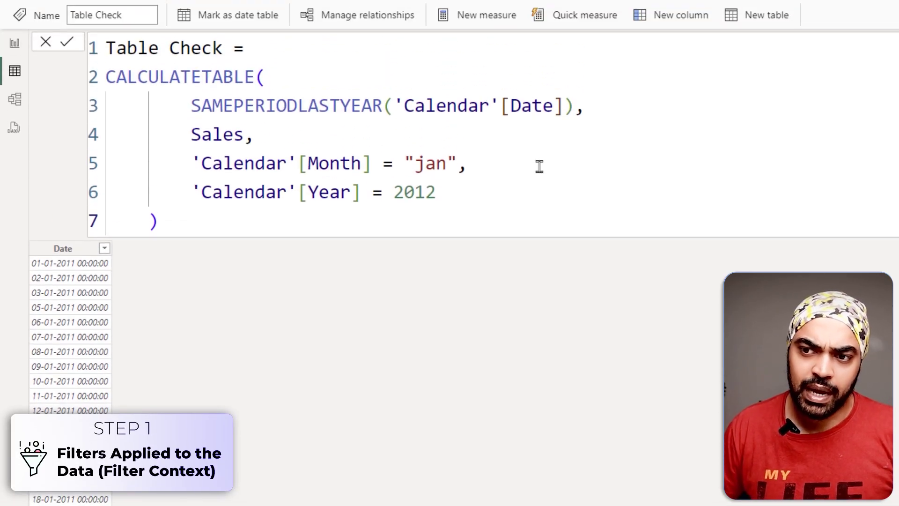
pyautogui.moveTo(430, 209); pyautogui.dragTo(446, 193)
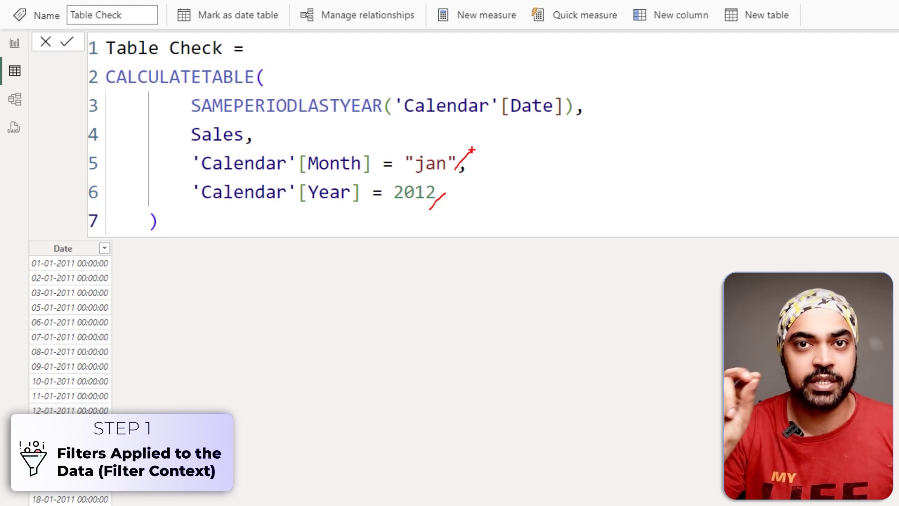
# - Filter the Date column to show only January 2012 rows
pyautogui.press('Escape')
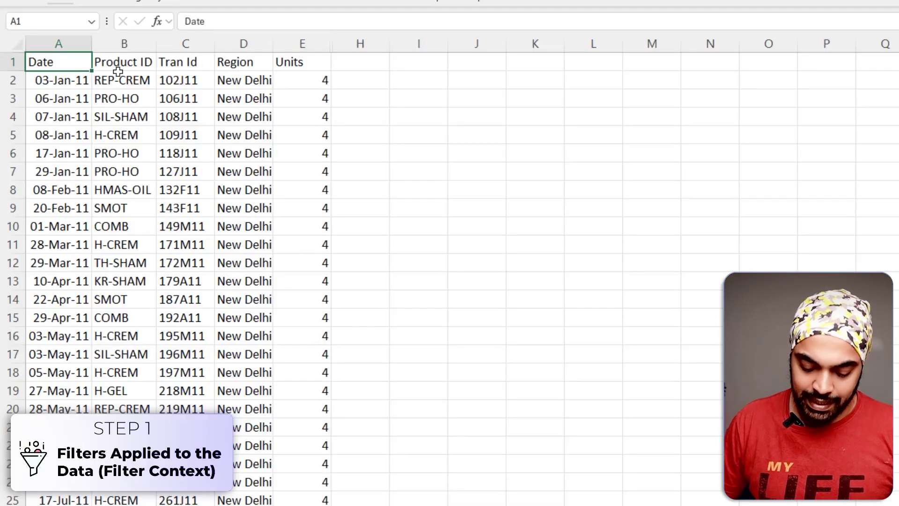
pyautogui.hotkey('ctrl', 'shift', 'l')
pyautogui.hotkey('alt', 'Down')
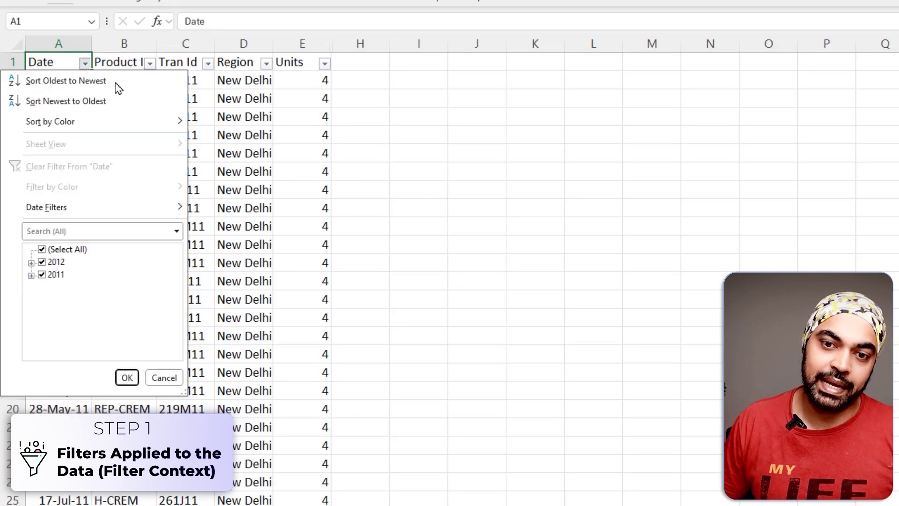
pyautogui.click(50, 251)
pyautogui.click(31, 263)
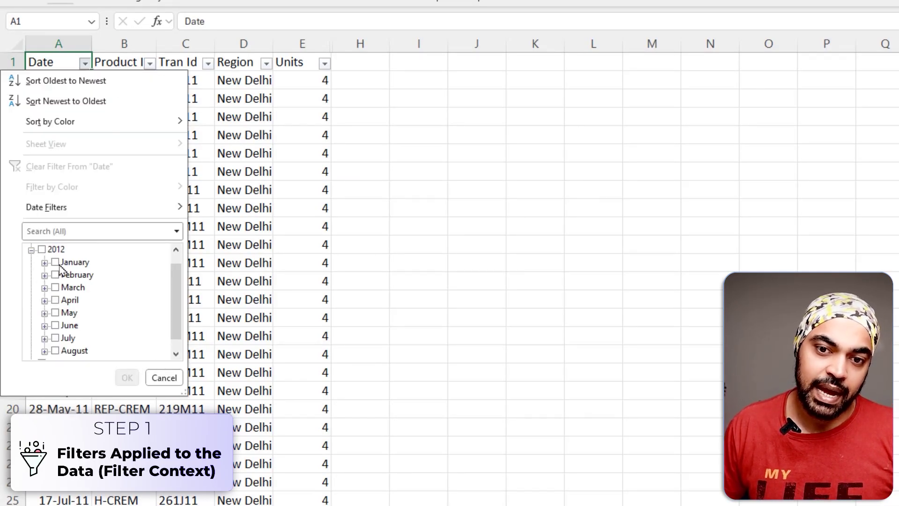
pyautogui.click(56, 262)
pyautogui.click(126, 378)
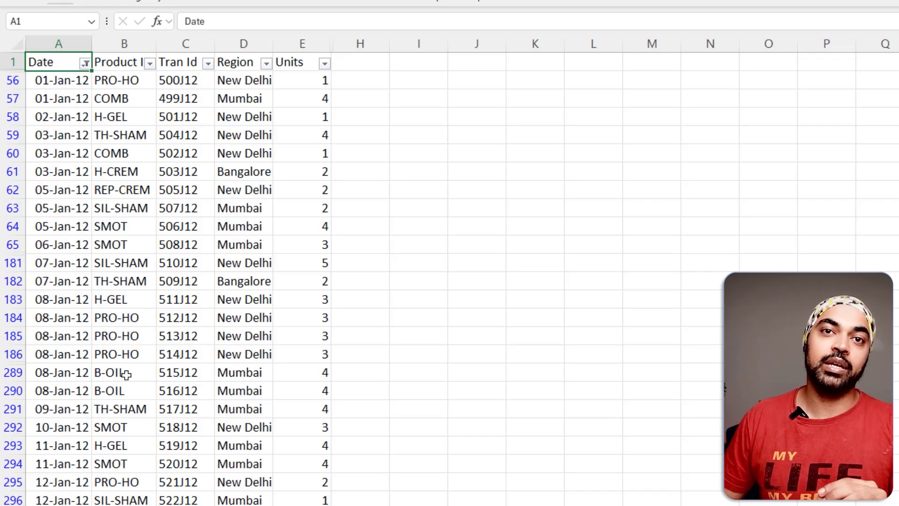
# - Sort the dates oldest to newest and scroll down to the last date, 31-Jan-12
pyautogui.click(56, 84)
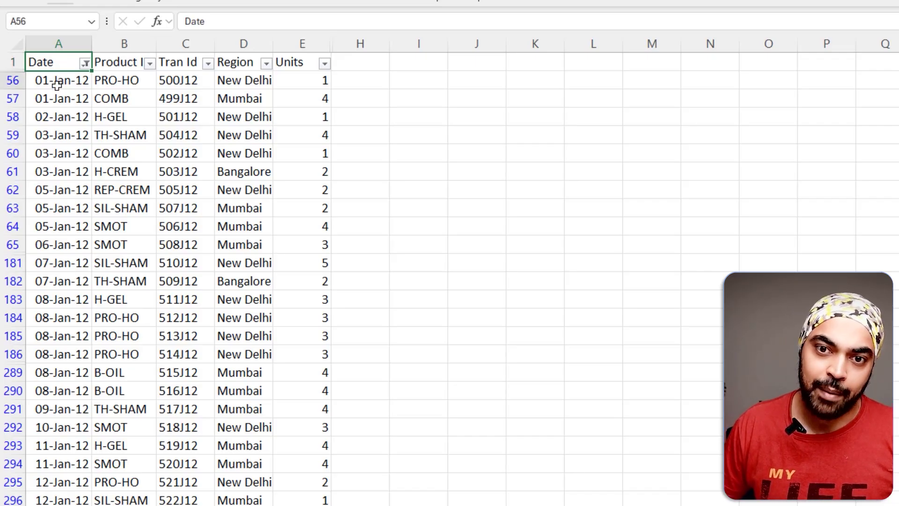
pyautogui.rightClick(59, 87)
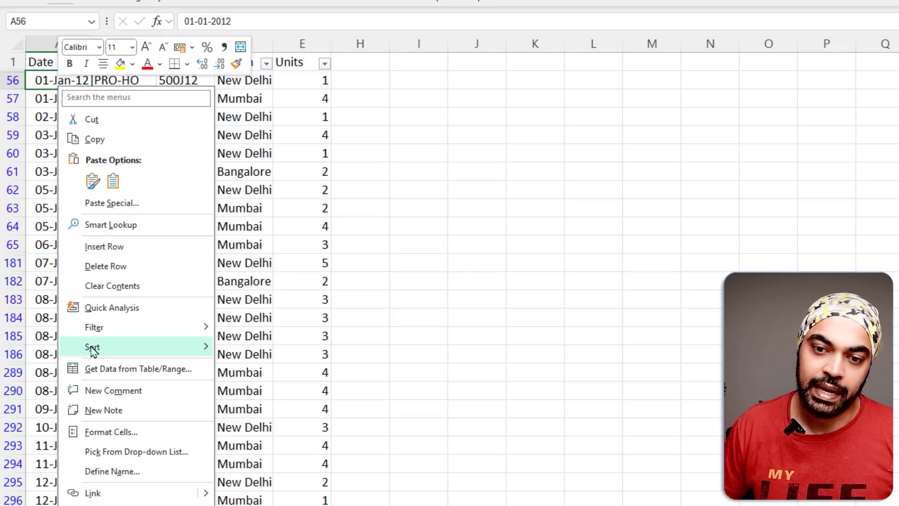
pyautogui.moveTo(94, 347)
pyautogui.click(226, 352)
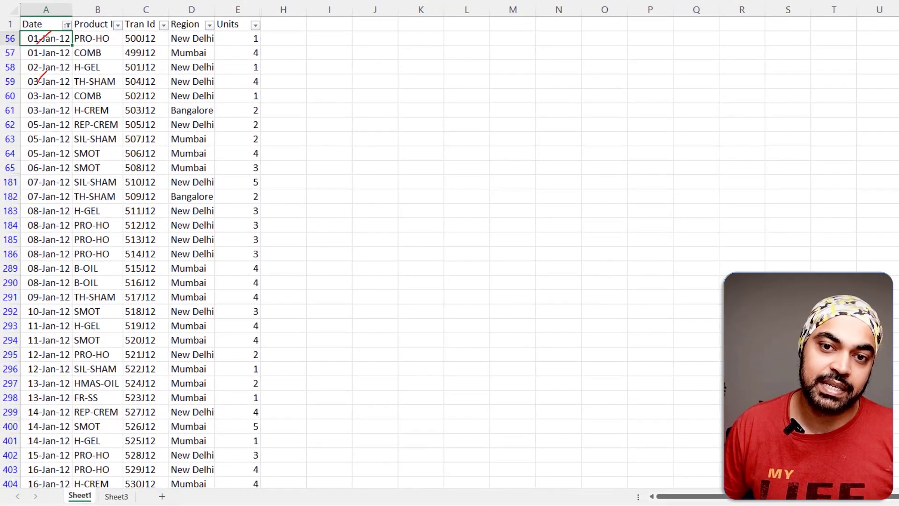
pyautogui.moveTo(50, 59)
pyautogui.mouseDown()
pyautogui.moveTo(17, 68)
pyautogui.moveTo(66, 63)
pyautogui.moveTo(19, 93)
pyautogui.moveTo(66, 103)
pyautogui.mouseUp()
pyautogui.press('Escape')
pyautogui.moveTo(16, 119); pyautogui.dragTo(46, 113)
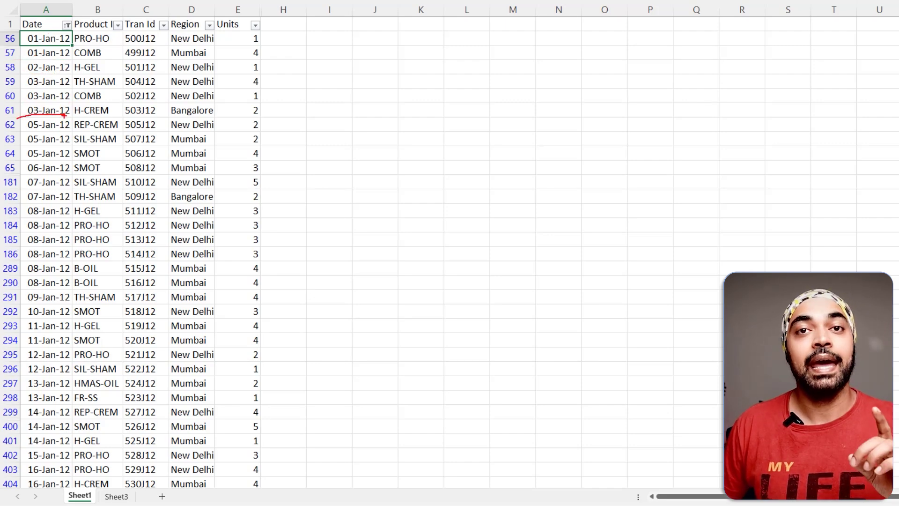
pyautogui.moveTo(71, 30); pyautogui.dragTo(74, 274)
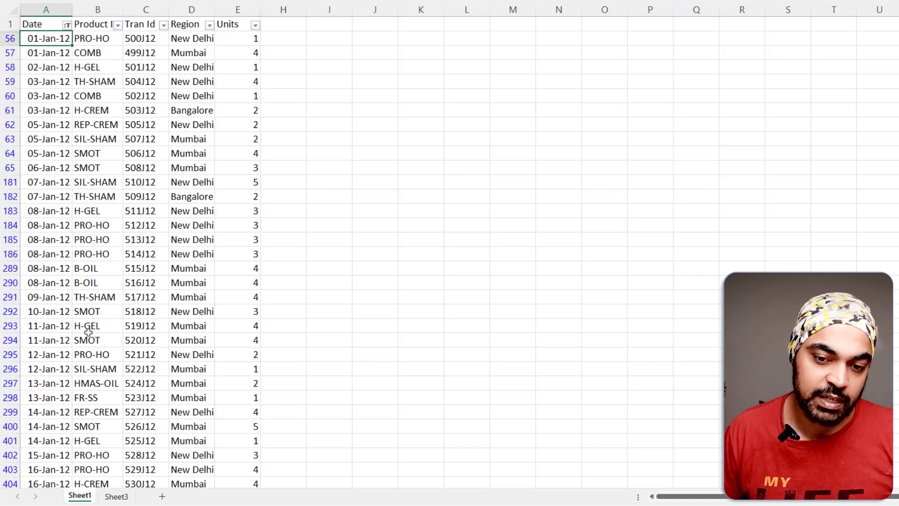
pyautogui.scroll(-20, 88, 333)
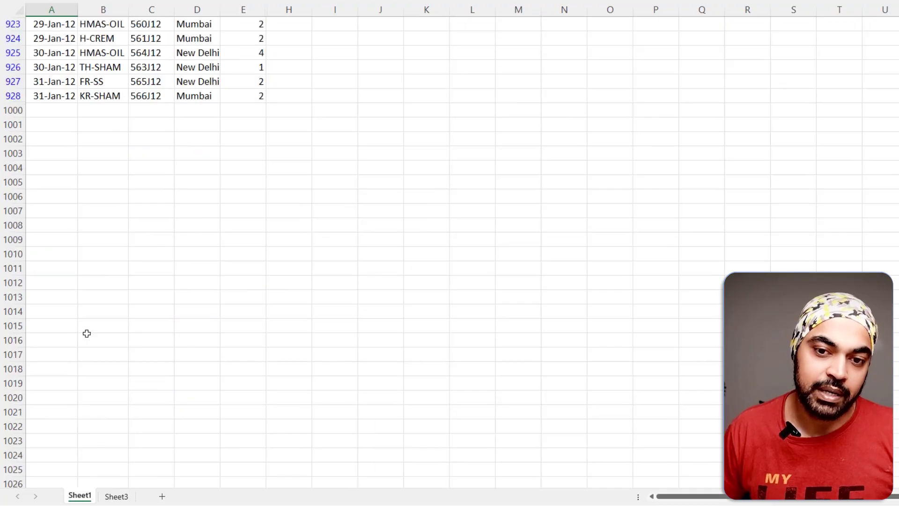
pyautogui.click(68, 97)
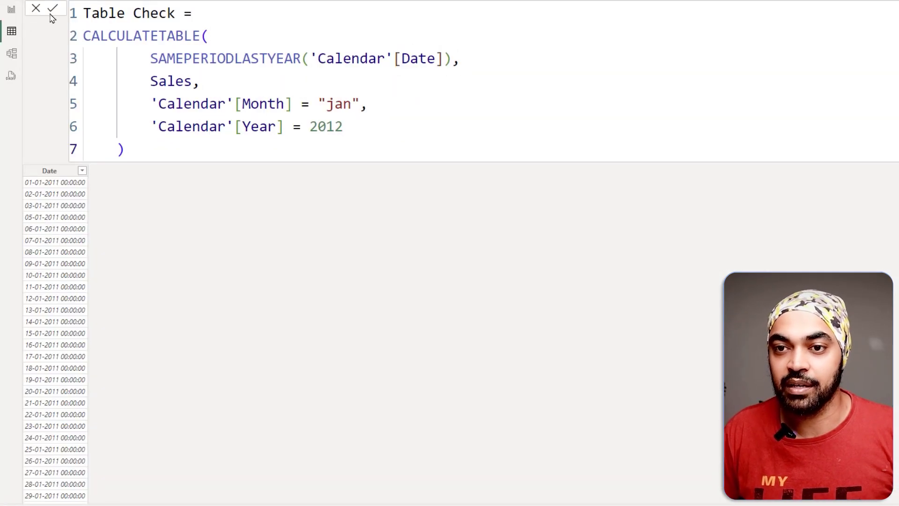
pyautogui.moveTo(158, 70); pyautogui.dragTo(318, 67)
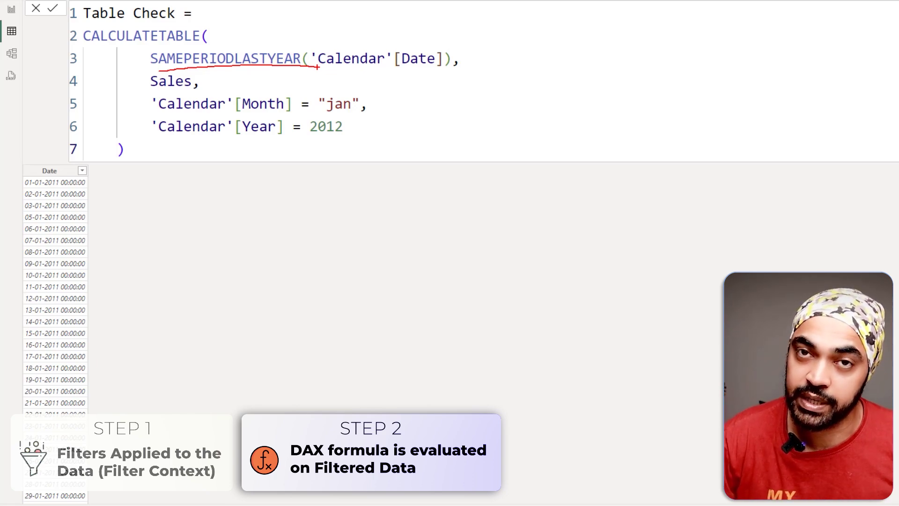
pyautogui.press('Escape')
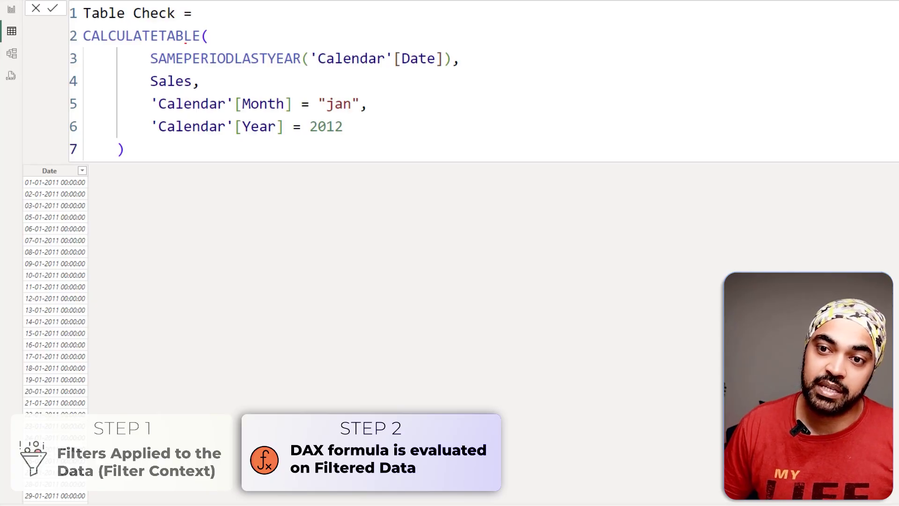
pyautogui.moveTo(141, 46); pyautogui.dragTo(455, 72)
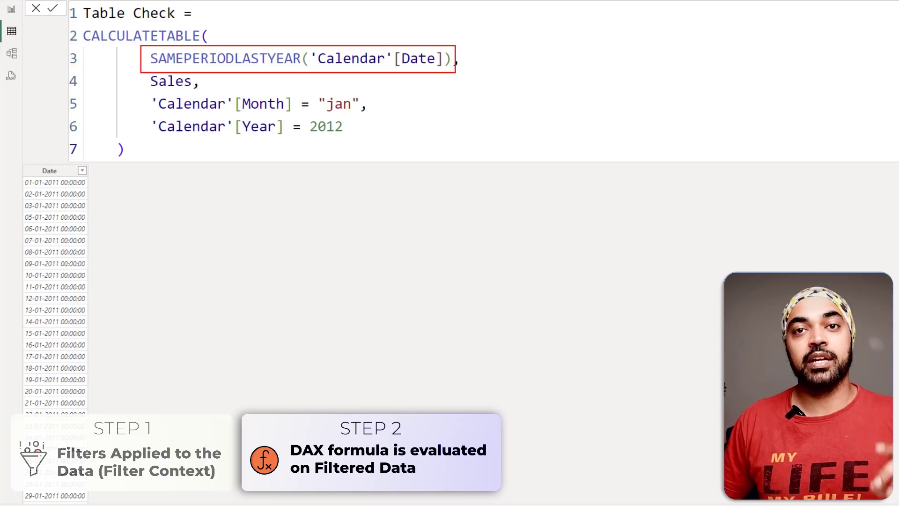
pyautogui.moveTo(342, 139); pyautogui.dragTo(378, 120)
pyautogui.moveTo(373, 106); pyautogui.dragTo(389, 98)
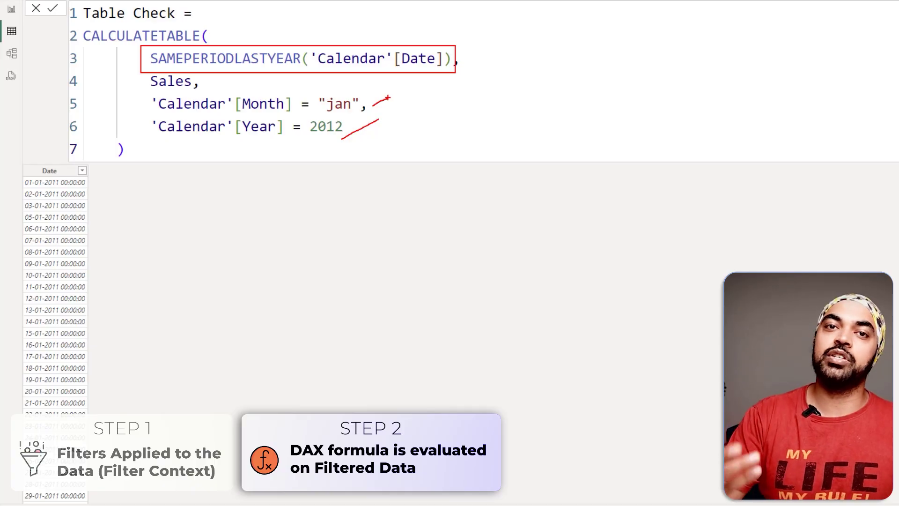
pyautogui.press('Escape')
pyautogui.moveTo(54, 173)
pyautogui.mouseDown()
pyautogui.moveTo(70, 241)
pyautogui.moveTo(62, 290)
pyautogui.mouseUp()
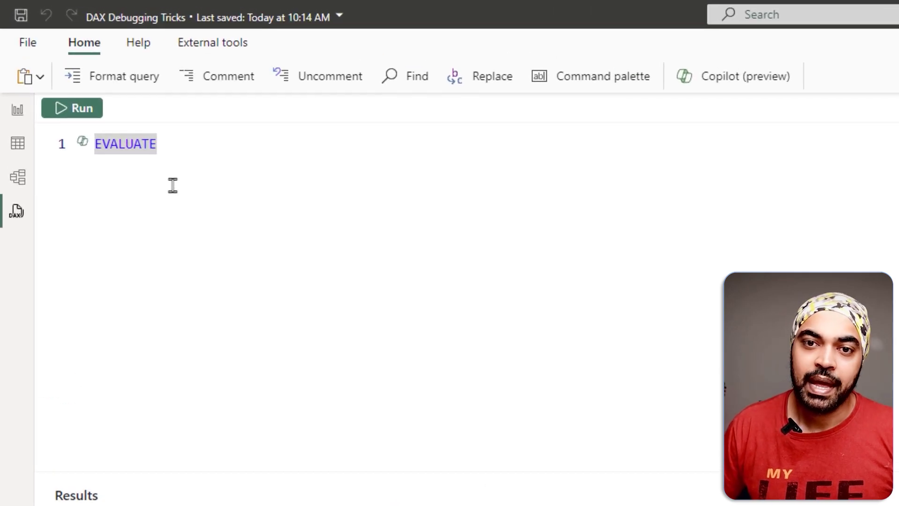
# - Paste the CALCULATETABLE expression under EVALUATE and run the DAX query
pyautogui.moveTo(6, 196)
pyautogui.mouseDown()
pyautogui.moveTo(38, 229)
pyautogui.moveTo(58, 208)
pyautogui.mouseUp()
pyautogui.press('Escape')
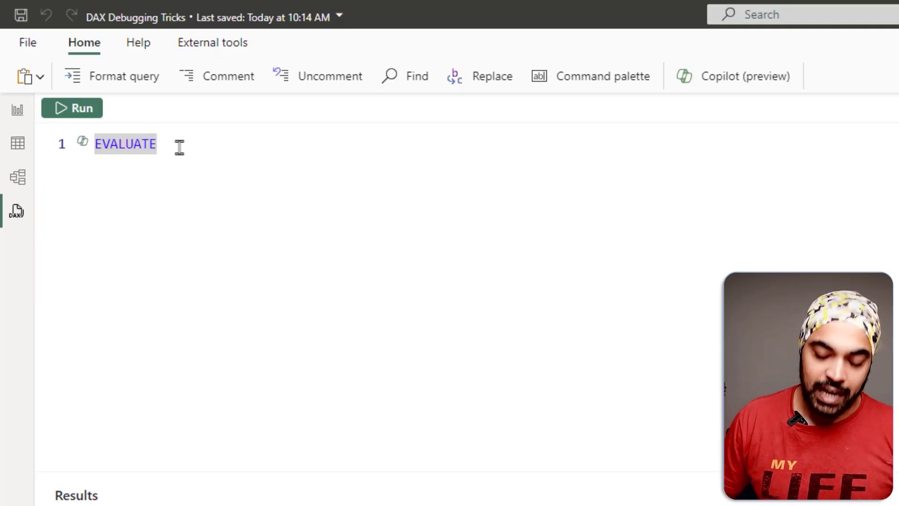
pyautogui.press('Return')
pyautogui.write('CALCULATETABLE(         SAMEPERIODLASTYEAR(\'Calendar\'[Date]),         Sales,         \'Calendar\'[Month] = "Jan",         \'Calendar\'[Year] = 2012     )')
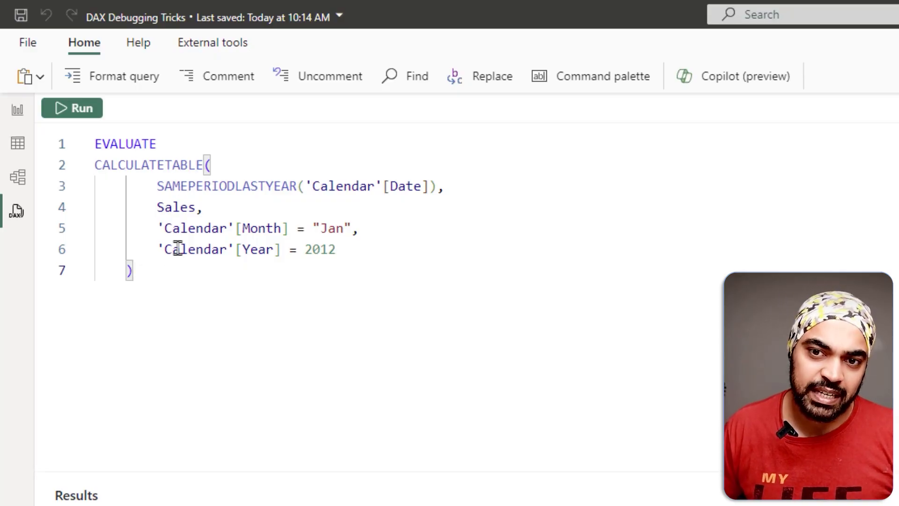
pyautogui.click(92, 116)
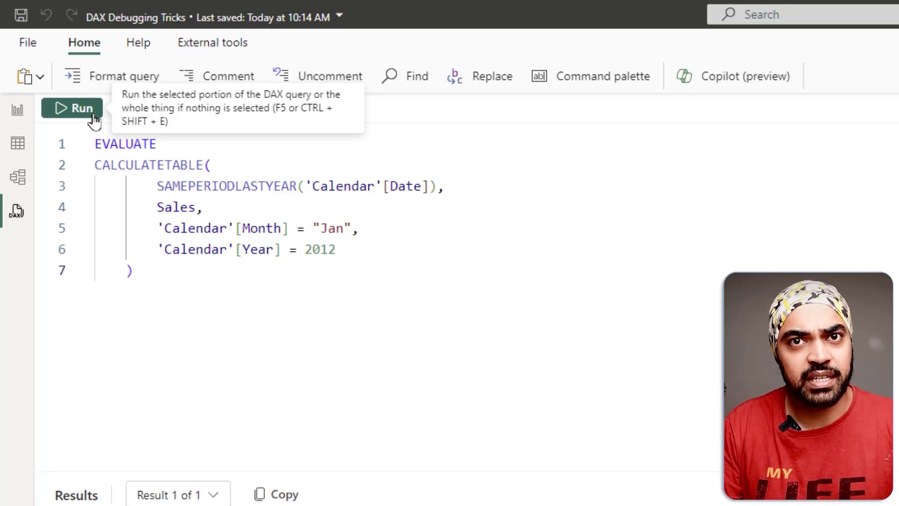
# - Enlarge the results pane to review the returned January 2011 Calendar dates
pyautogui.moveTo(226, 275); pyautogui.dragTo(235, 207)
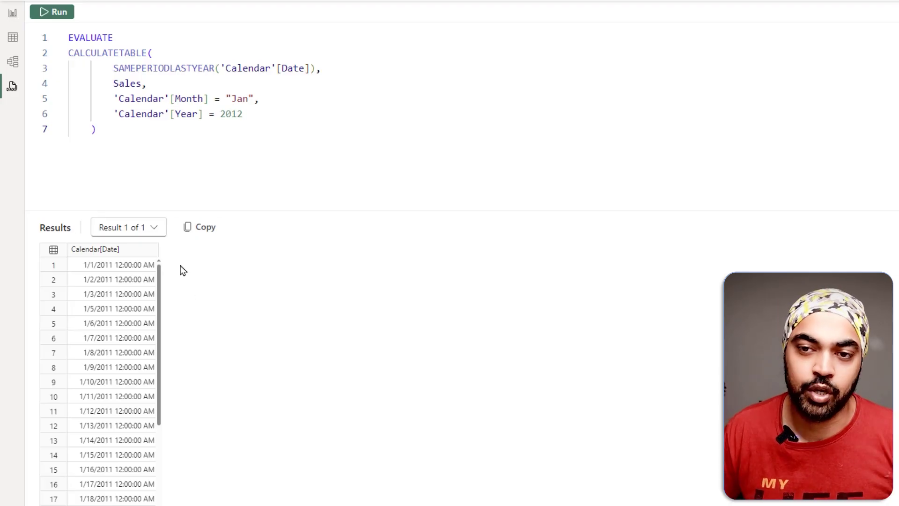
pyautogui.moveTo(156, 249)
pyautogui.mouseDown()
pyautogui.moveTo(173, 295)
pyautogui.moveTo(166, 478)
pyautogui.mouseUp()
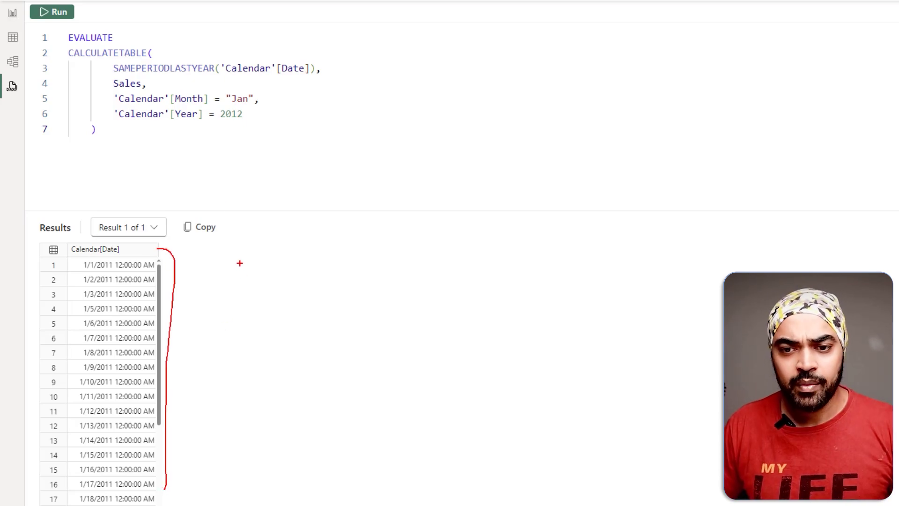
pyautogui.moveTo(69, 271); pyautogui.dragTo(96, 270)
pyautogui.moveTo(83, 287); pyautogui.dragTo(117, 286)
pyautogui.moveTo(72, 318); pyautogui.dragTo(109, 318)
pyautogui.moveTo(79, 350); pyautogui.dragTo(123, 347)
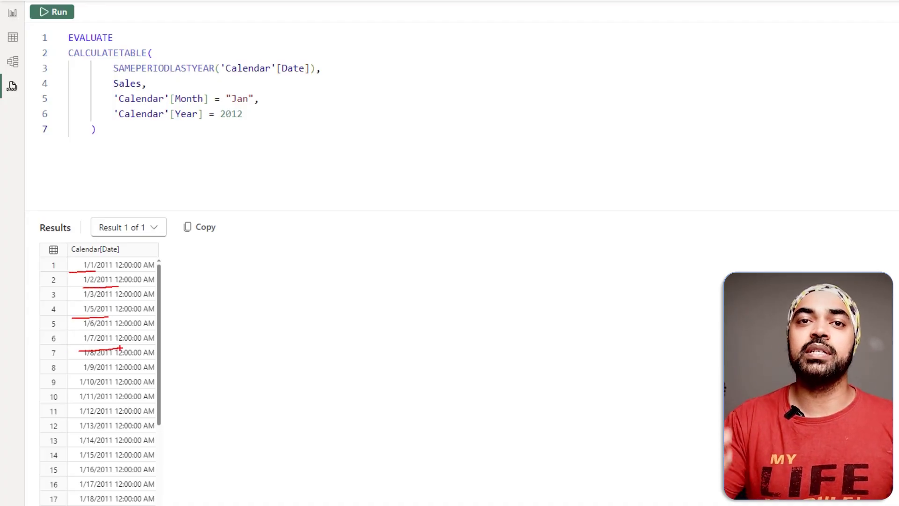
pyautogui.moveTo(113, 271)
pyautogui.mouseDown()
pyautogui.moveTo(126, 255)
pyautogui.moveTo(120, 273)
pyautogui.moveTo(131, 280)
pyautogui.mouseUp()
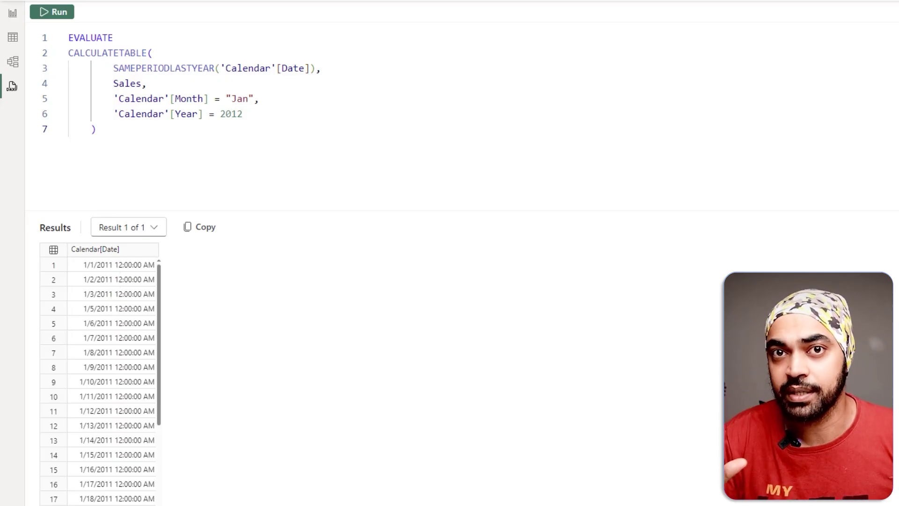
pyautogui.click(211, 37)
# - Wrap the CALCULATETABLE date expression in an ADDCOLUMNS function
pyautogui.press('Return')
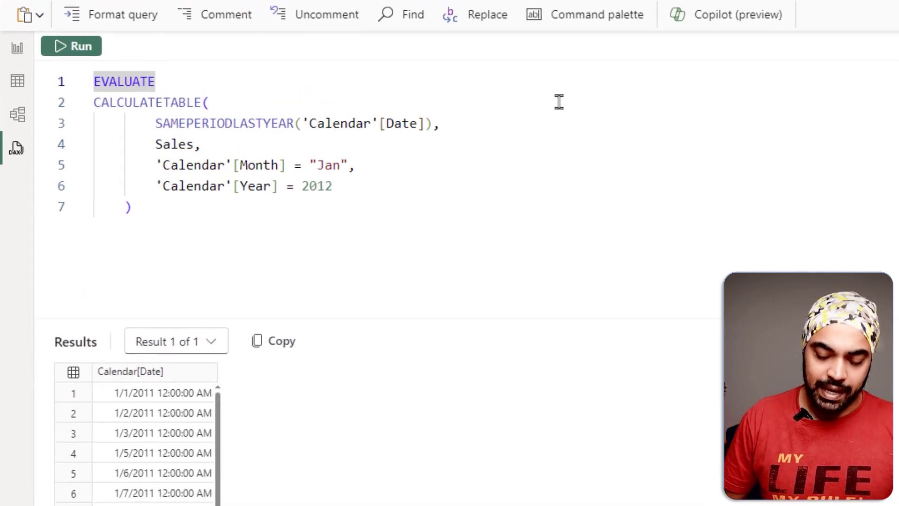
pyautogui.write('add')
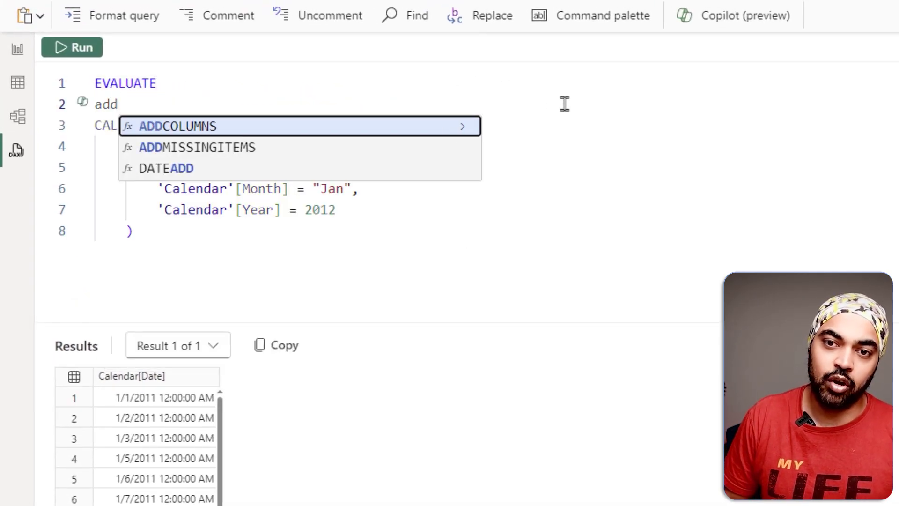
pyautogui.press('BackSpace')
pyautogui.press('BackSpace')
pyautogui.press('BackSpace')
pyautogui.press('Escape')
pyautogui.press('Down')
pyautogui.press('End')
pyautogui.press('Down')
pyautogui.press('Home')
pyautogui.press('Return')
pyautogui.press('Up')
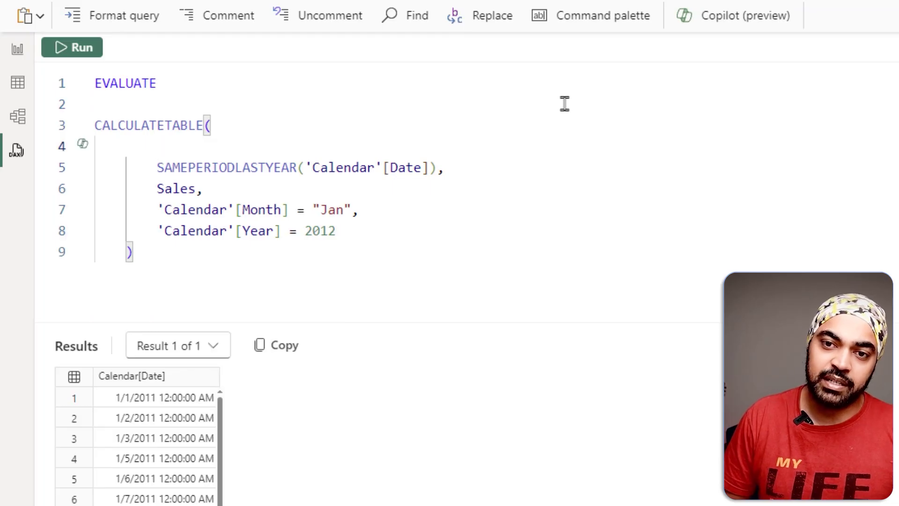
pyautogui.write('ad')
pyautogui.press('Tab')
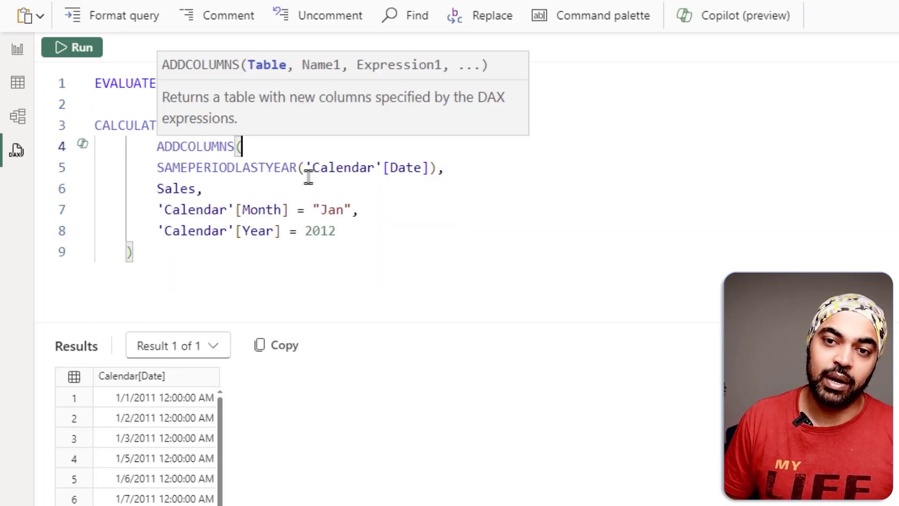
# - Add an "sv" column computing [Total Sales], close ADDCOLUMNS, and reformat the query
pyautogui.press('Down')
pyautogui.press('Right')
pyautogui.press('Right')
pyautogui.press('Right')
pyautogui.press('Right')
pyautogui.press('Right')
pyautogui.press('Right')
pyautogui.press('Right')
pyautogui.press('Right')
pyautogui.press('Right')
pyautogui.press('Right')
pyautogui.press('Right')
pyautogui.press('Right')
pyautogui.press('Right')
pyautogui.press('Right')
pyautogui.press('Right')
pyautogui.press('Right')
pyautogui.press('Right')
pyautogui.press('Right')
pyautogui.press('Right')
pyautogui.press('Right')
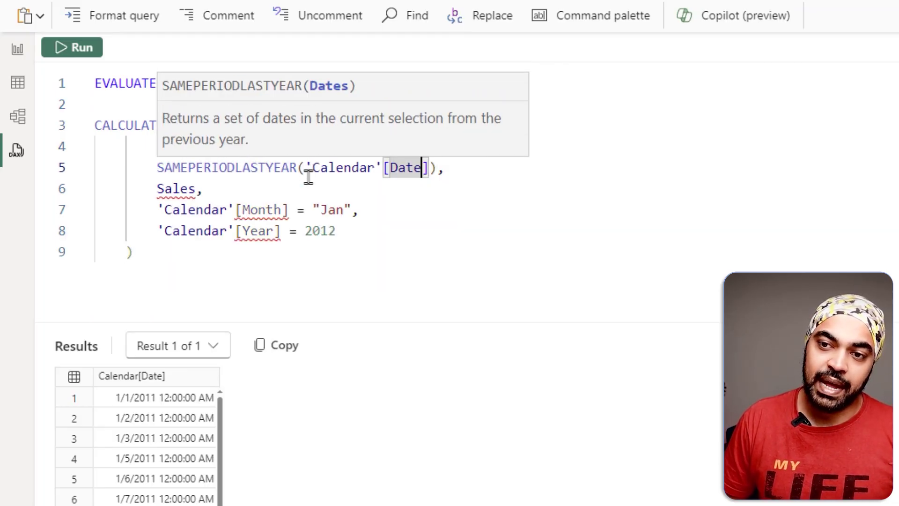
pyautogui.press('Return')
pyautogui.write('"sv')
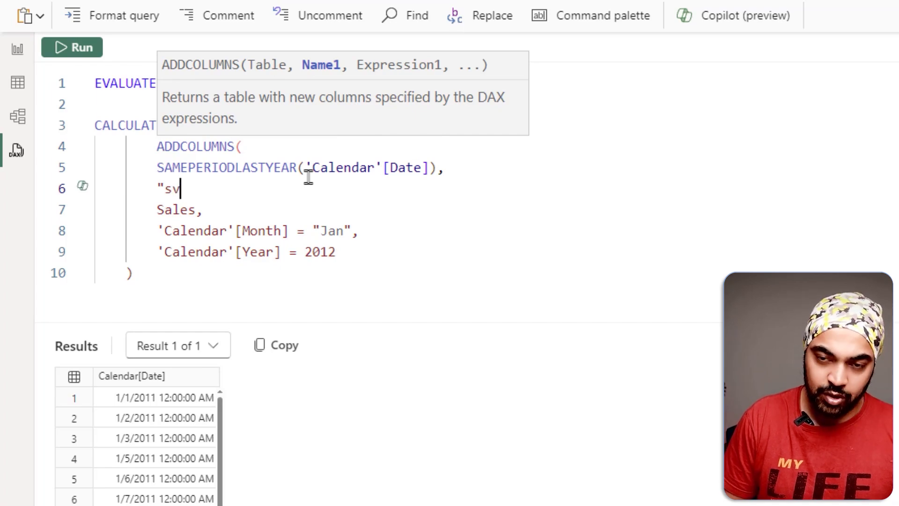
pyautogui.write('", [t')
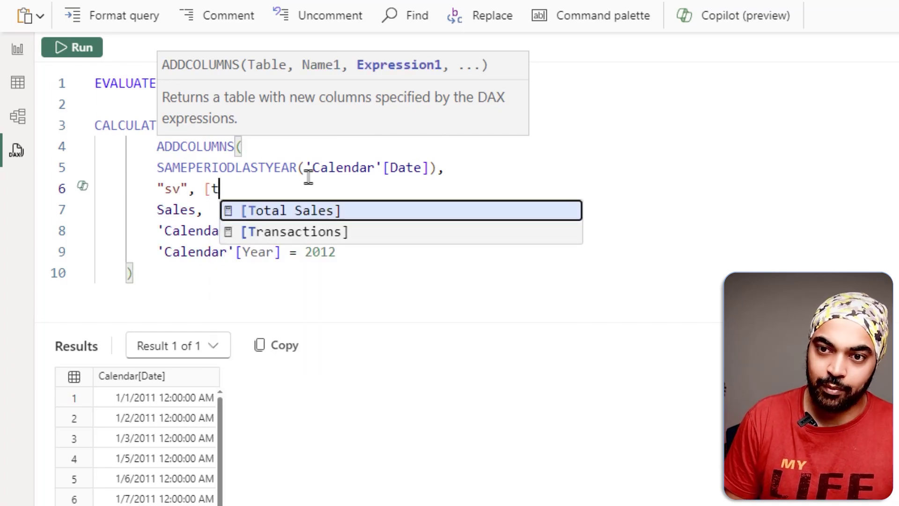
pyautogui.press('Tab')
pyautogui.press('Return')
pyautogui.write('),')
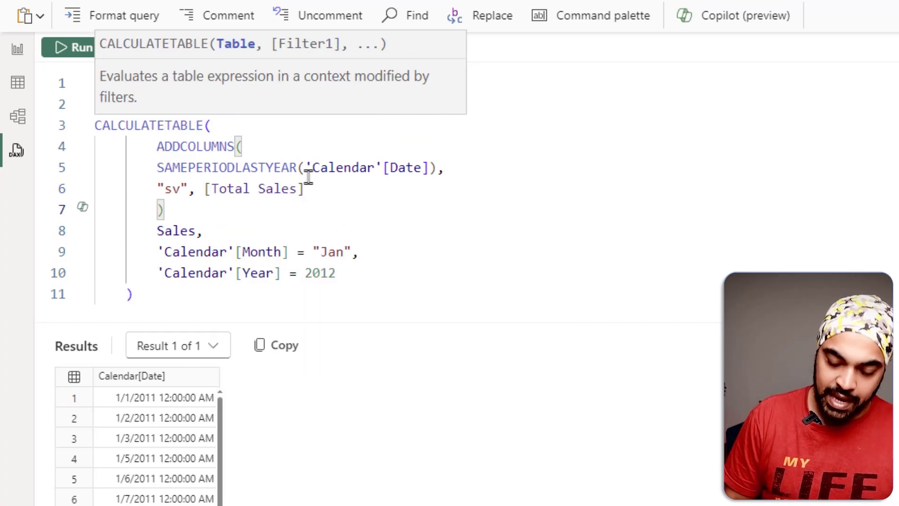
pyautogui.press('Escape')
pyautogui.moveTo(204, 167); pyautogui.dragTo(202, 204)
pyautogui.click(226, 168)
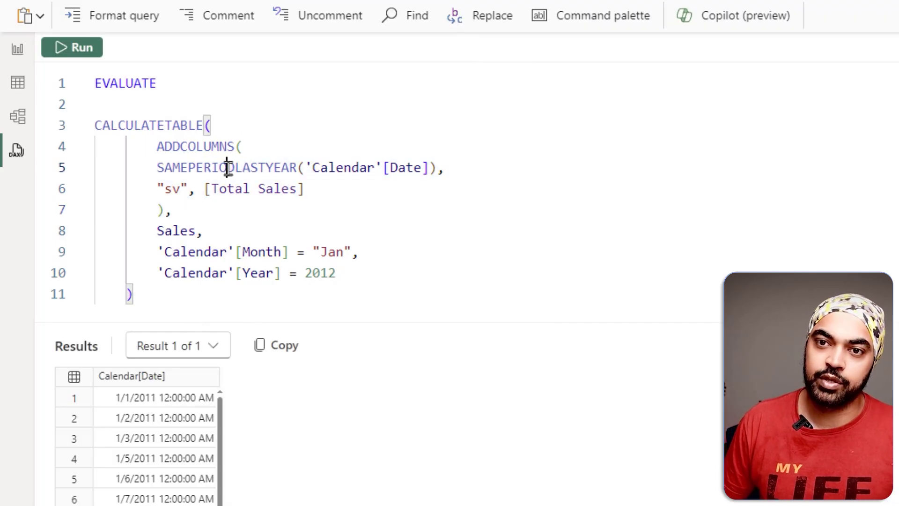
pyautogui.click(121, 14)
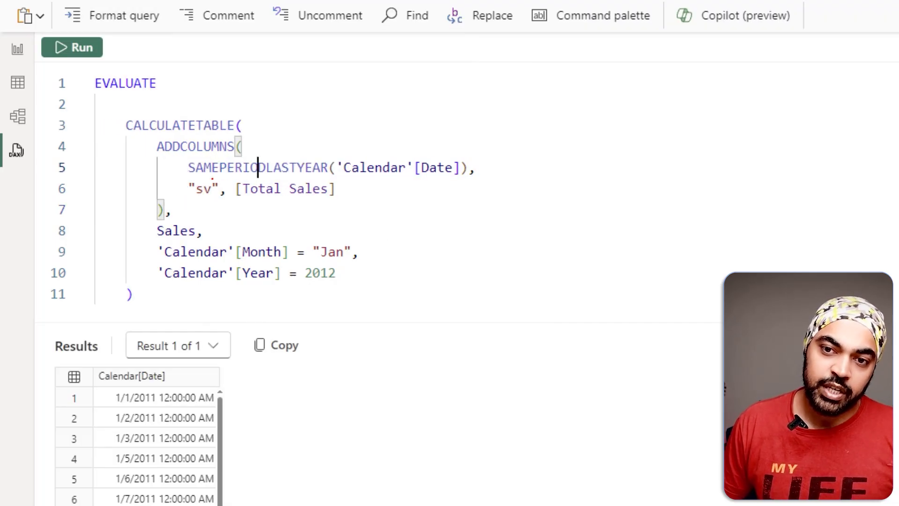
# - Annotate the ADDCOLUMNS block, the filter arguments and the empty column beside the dates
pyautogui.moveTo(150, 137)
pyautogui.mouseDown()
pyautogui.moveTo(436, 223)
pyautogui.moveTo(478, 219)
pyautogui.mouseUp()
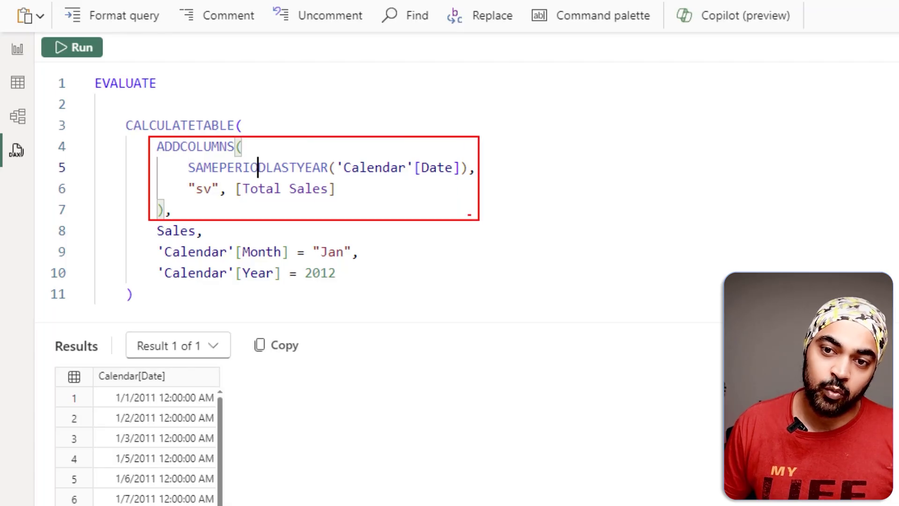
pyautogui.moveTo(378, 174); pyautogui.dragTo(462, 180)
pyautogui.moveTo(172, 378); pyautogui.dragTo(198, 359)
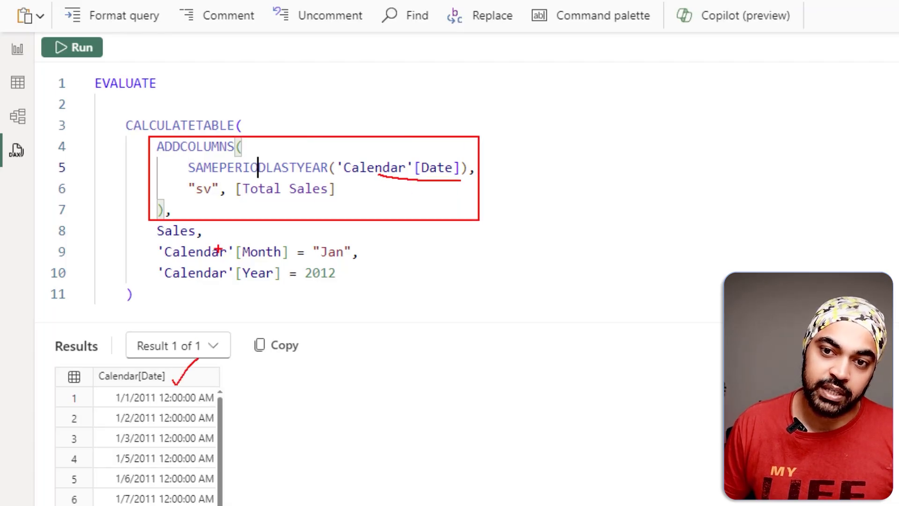
pyautogui.moveTo(196, 198); pyautogui.dragTo(212, 199)
pyautogui.moveTo(244, 379); pyautogui.dragTo(265, 380)
pyautogui.moveTo(183, 285); pyautogui.dragTo(238, 468)
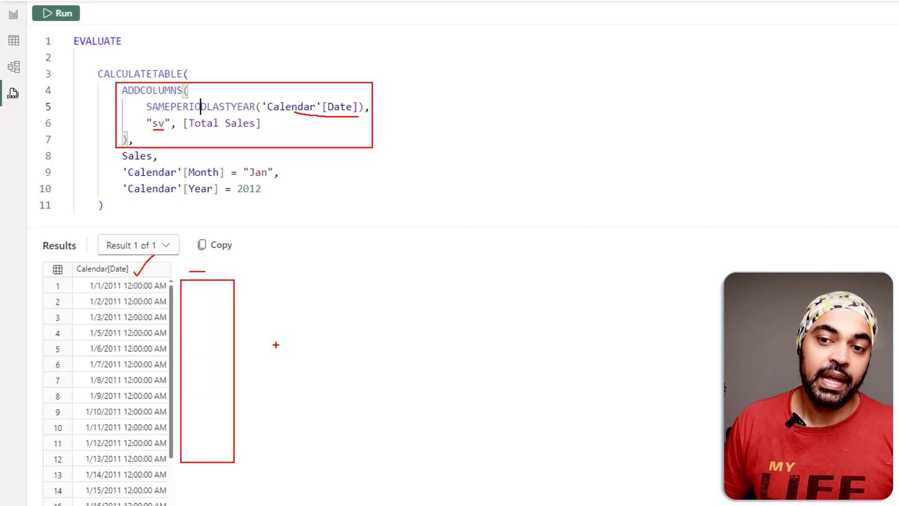
pyautogui.moveTo(61, 259); pyautogui.dragTo(279, 497)
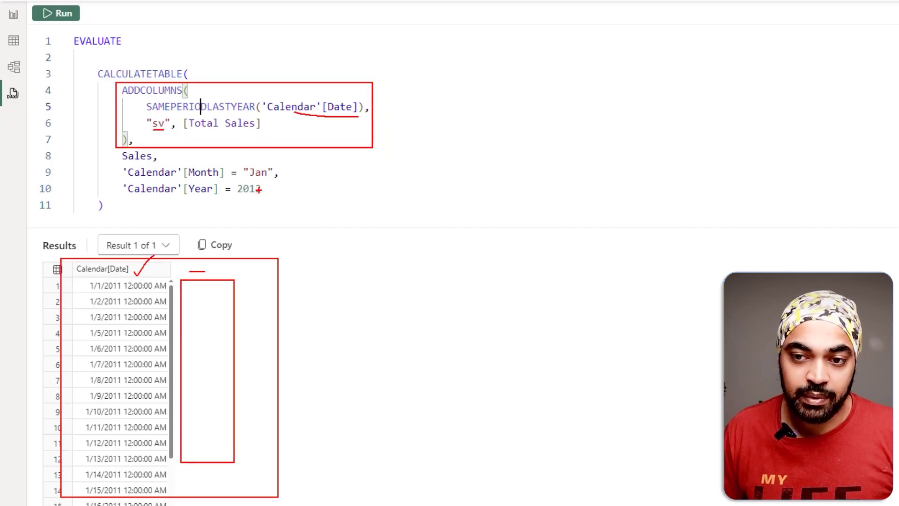
pyautogui.moveTo(155, 153); pyautogui.dragTo(160, 149)
pyautogui.moveTo(283, 165); pyautogui.dragTo(303, 151)
pyautogui.moveTo(254, 208); pyautogui.dragTo(283, 188)
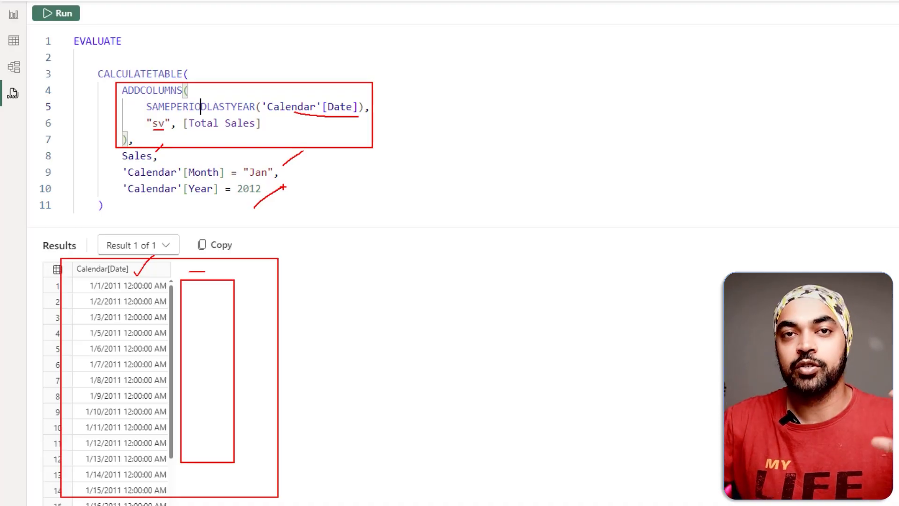
pyautogui.press('Escape')
# - Rerun the query so the sv column shows Total Sales values like 45 and 192
pyautogui.doubleClick(121, 42)
pyautogui.moveTo(133, 74); pyautogui.dragTo(134, 221)
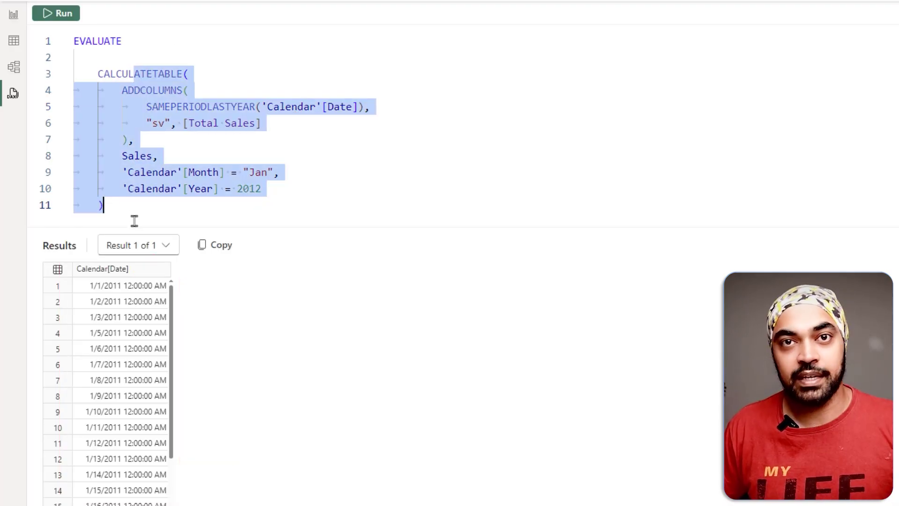
pyautogui.press('Escape')
pyautogui.click(57, 13)
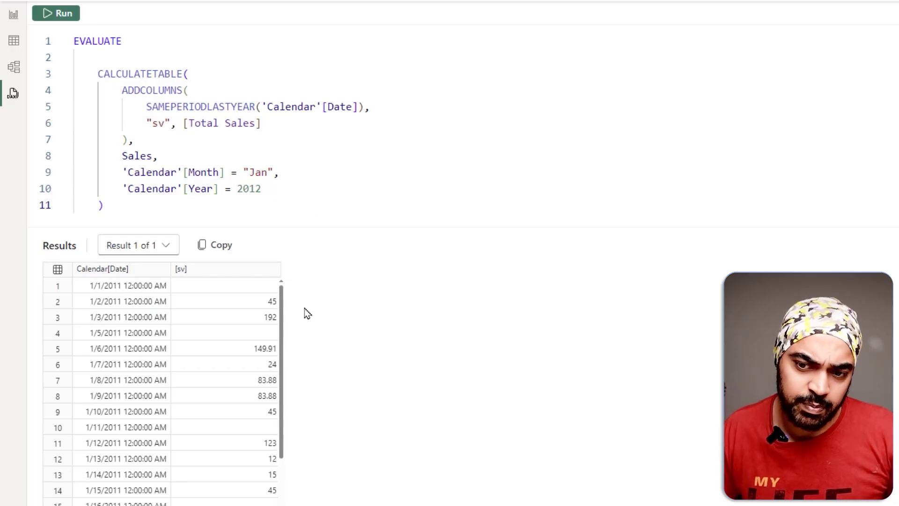
pyautogui.moveTo(259, 292); pyautogui.dragTo(290, 310)
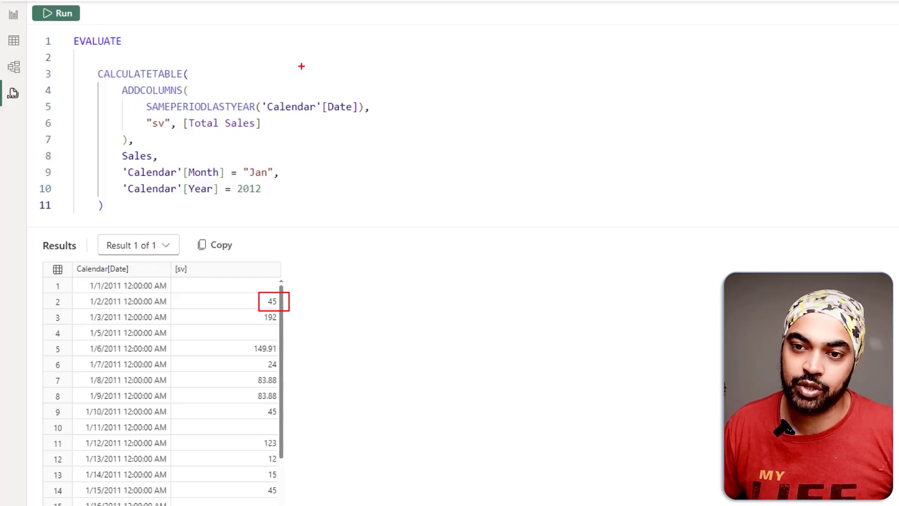
pyautogui.moveTo(191, 134); pyautogui.dragTo(253, 133)
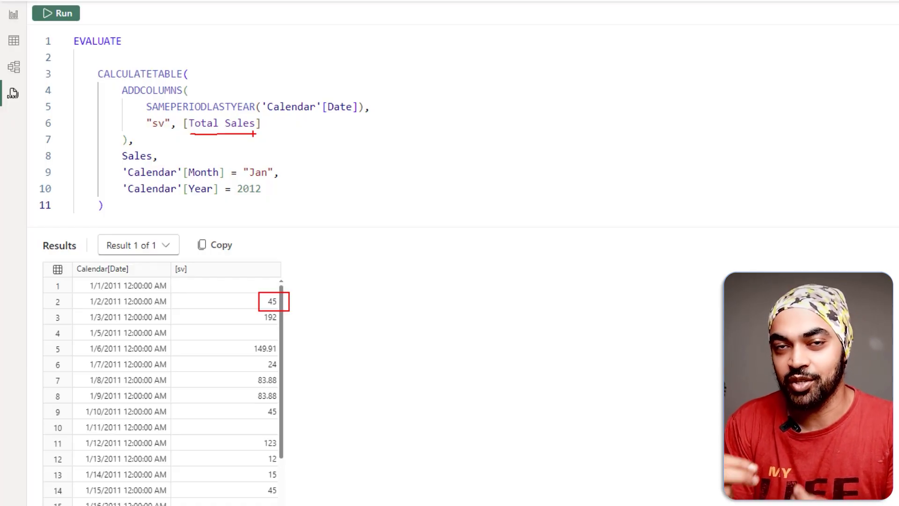
pyautogui.click(250, 126)
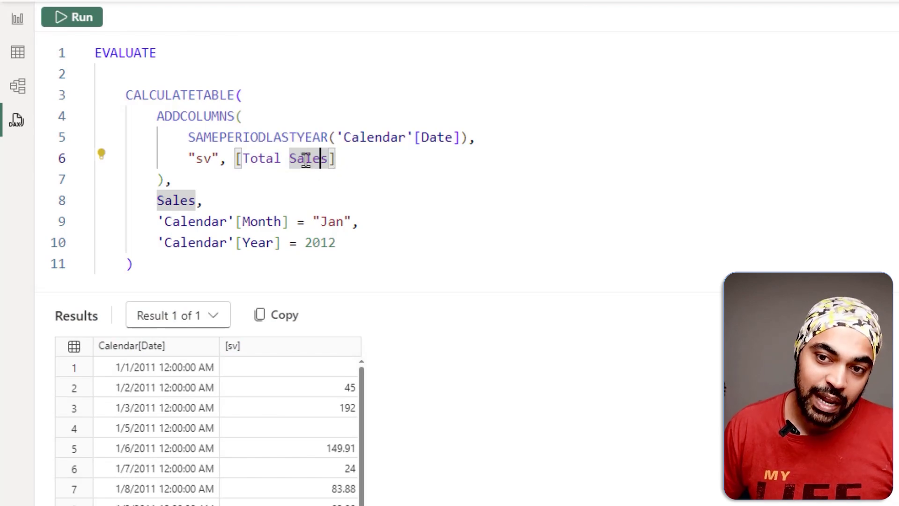
pyautogui.moveTo(305, 159)
pyautogui.moveTo(235, 174); pyautogui.dragTo(348, 180)
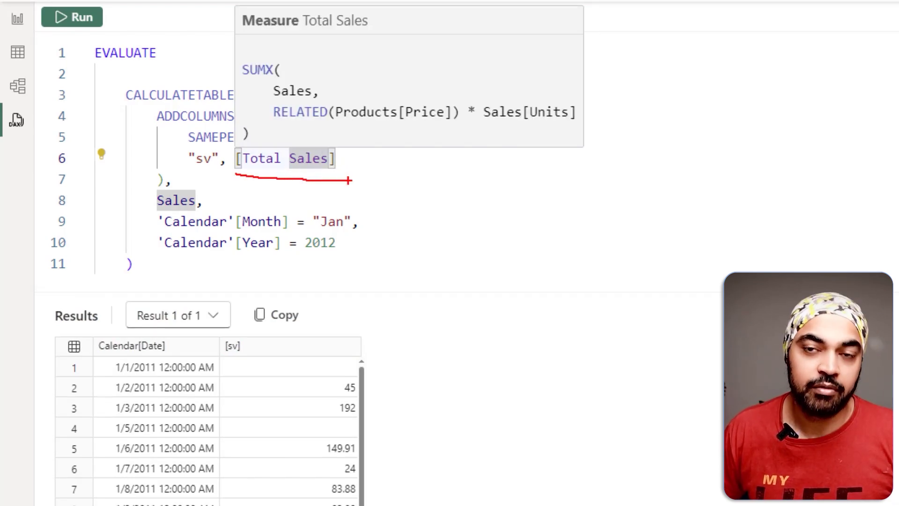
pyautogui.moveTo(79, 138); pyautogui.dragTo(117, 173)
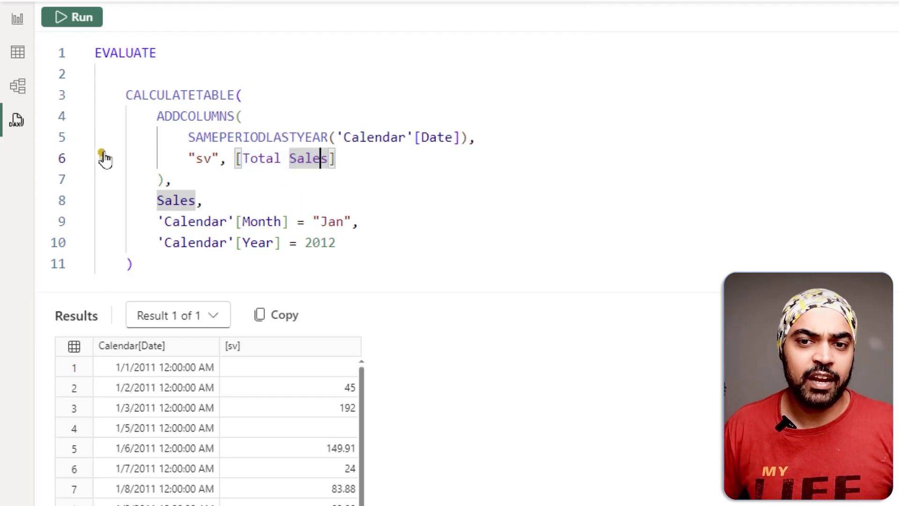
# - Insert the Total Sales measure definition above EVALUATE via the Define quick action
pyautogui.click(102, 154)
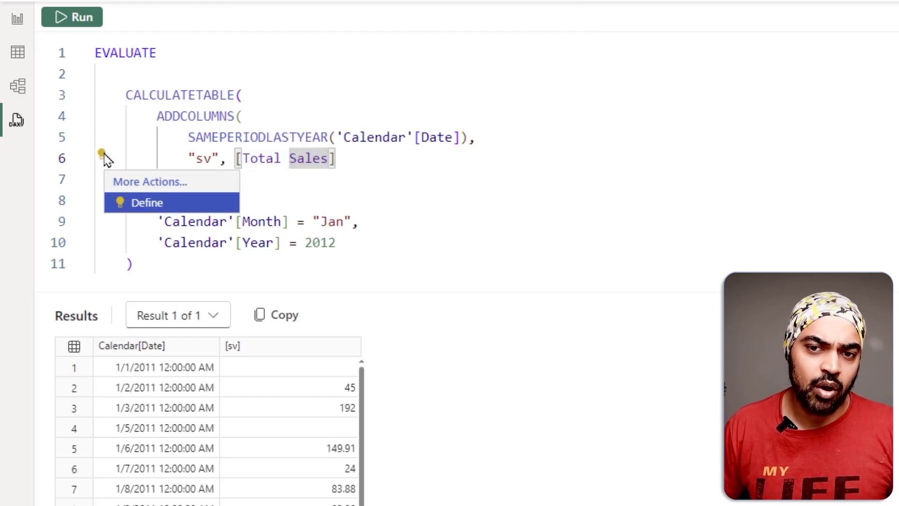
pyautogui.click(147, 203)
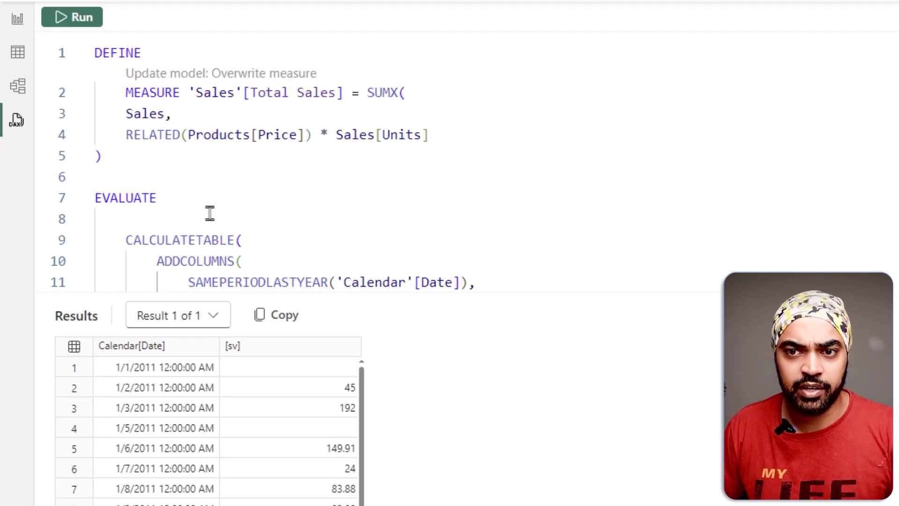
pyautogui.scroll(-2, 391, 236)
pyautogui.moveTo(230, 272)
pyautogui.mouseDown()
pyautogui.moveTo(333, 274)
pyautogui.moveTo(358, 204)
pyautogui.moveTo(294, 142)
pyautogui.mouseUp()
pyautogui.scroll(2, 310, 129)
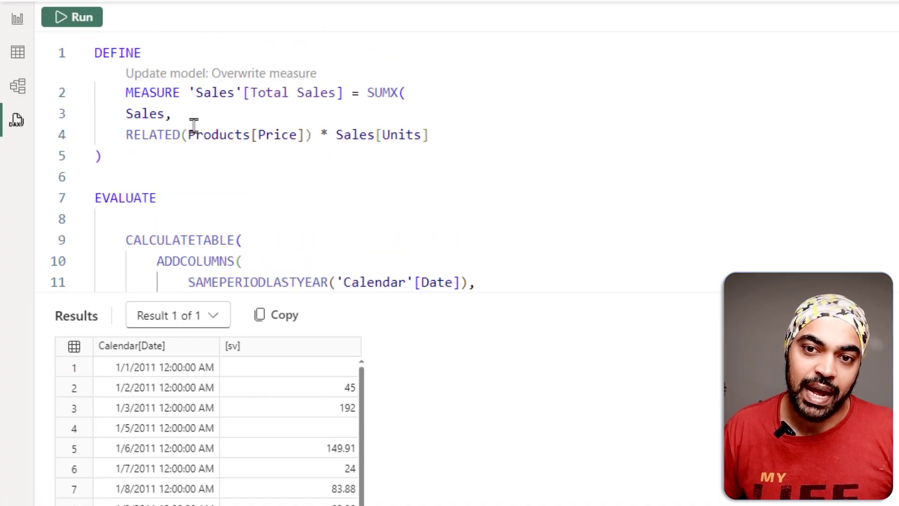
# - Annotate the measure's Sales table, name, SUMX, Products and Sales[Units] parts
pyautogui.moveTo(97, 65); pyautogui.dragTo(130, 63)
pyautogui.moveTo(132, 106); pyautogui.dragTo(168, 104)
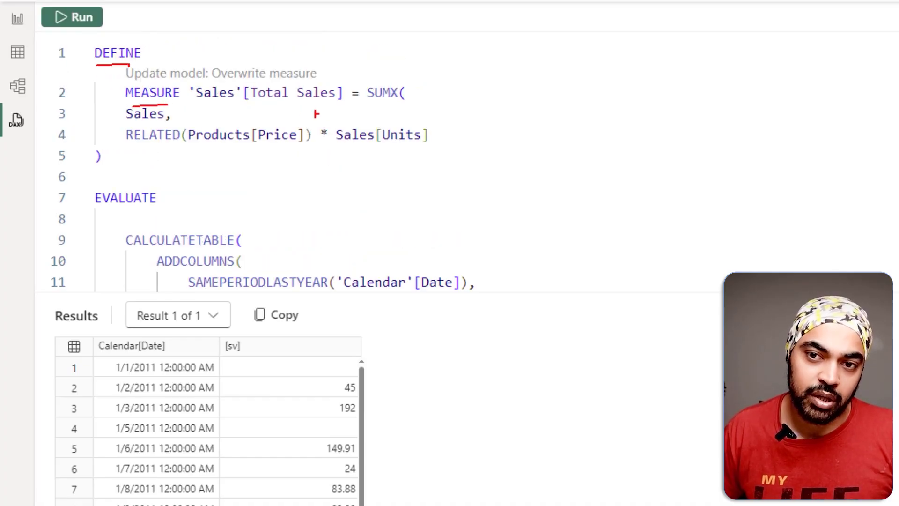
pyautogui.moveTo(259, 103); pyautogui.dragTo(314, 98)
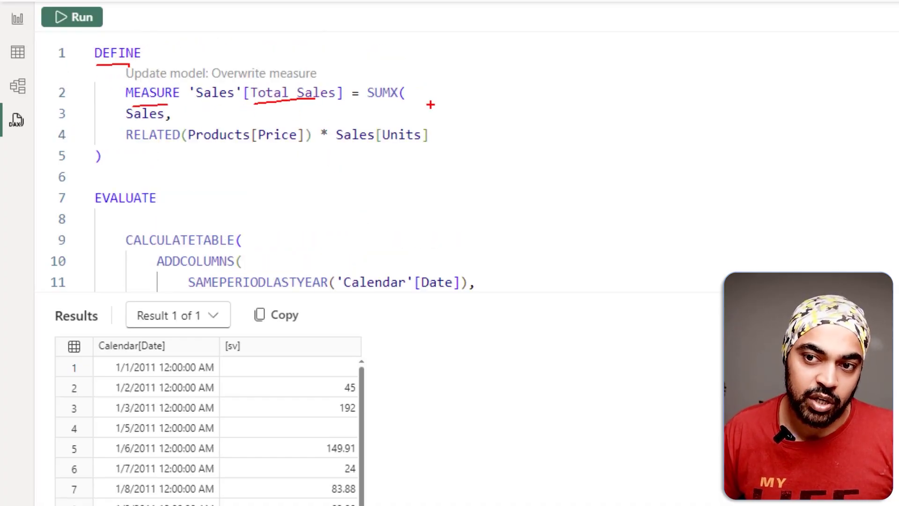
pyautogui.moveTo(380, 102); pyautogui.dragTo(401, 102)
pyautogui.moveTo(157, 145); pyautogui.dragTo(246, 145)
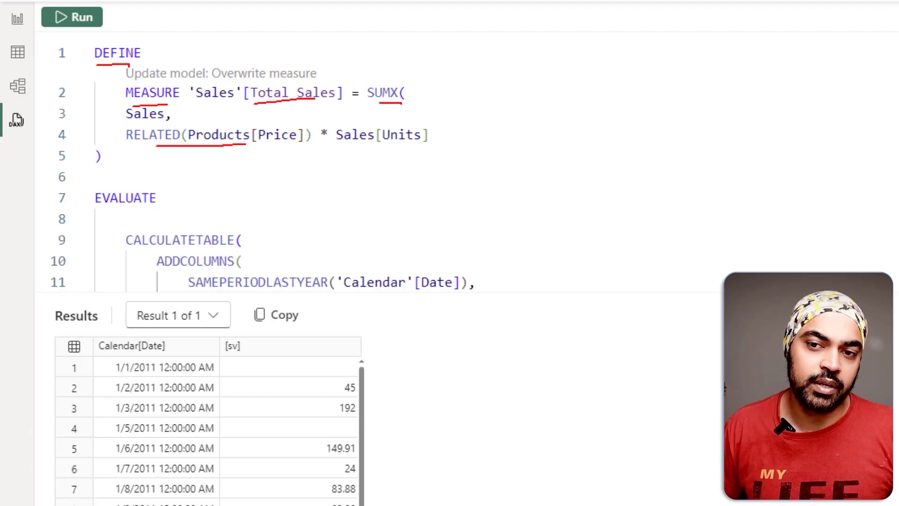
pyautogui.moveTo(354, 149); pyautogui.dragTo(425, 147)
pyautogui.press('Escape')
# - Move SUMX( onto its own line and indent its body one level
pyautogui.click(367, 92)
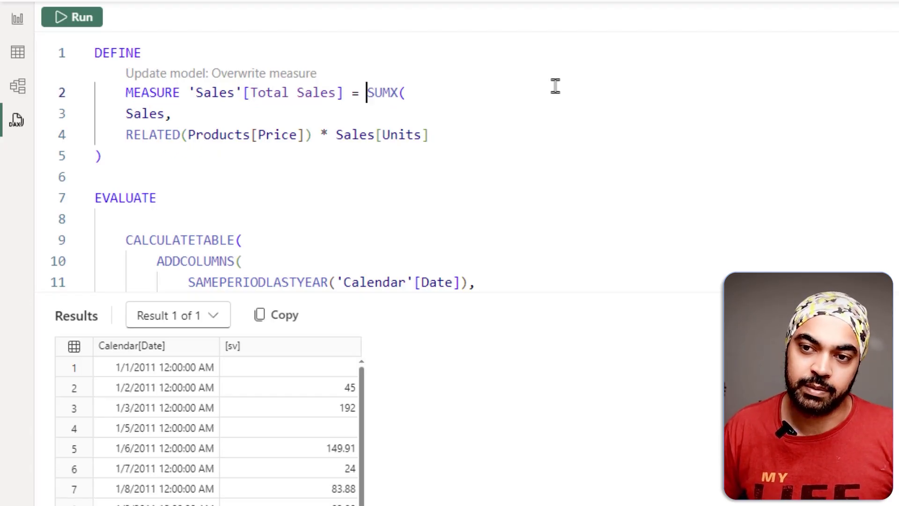
pyautogui.press('Return')
pyautogui.press('Down')
pyautogui.hotkey('shift', 'Down')
pyautogui.hotkey('shift', 'Down')
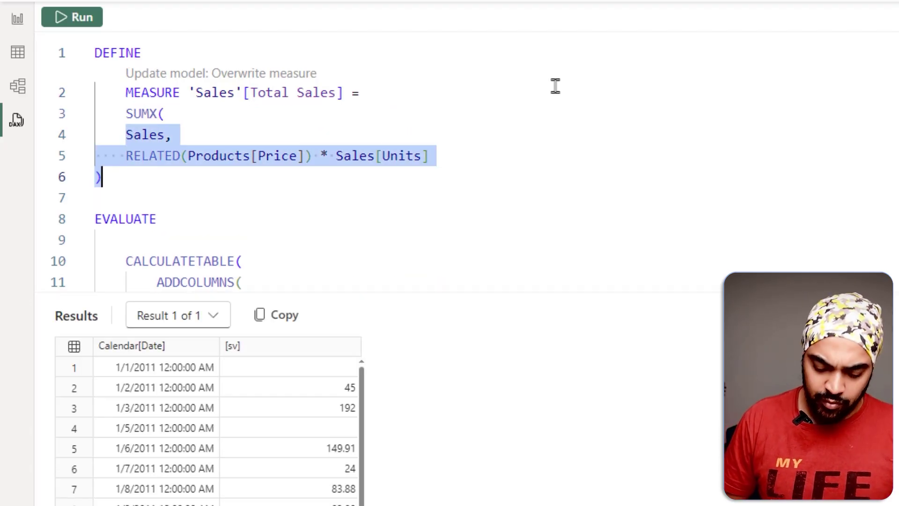
pyautogui.hotkey('shift', 'End')
pyautogui.press('Tab')
pyautogui.click(436, 223)
# - Highlight the RELATED(Products[Price]) term in the measure formula
pyautogui.scroll(-2, 435, 224)
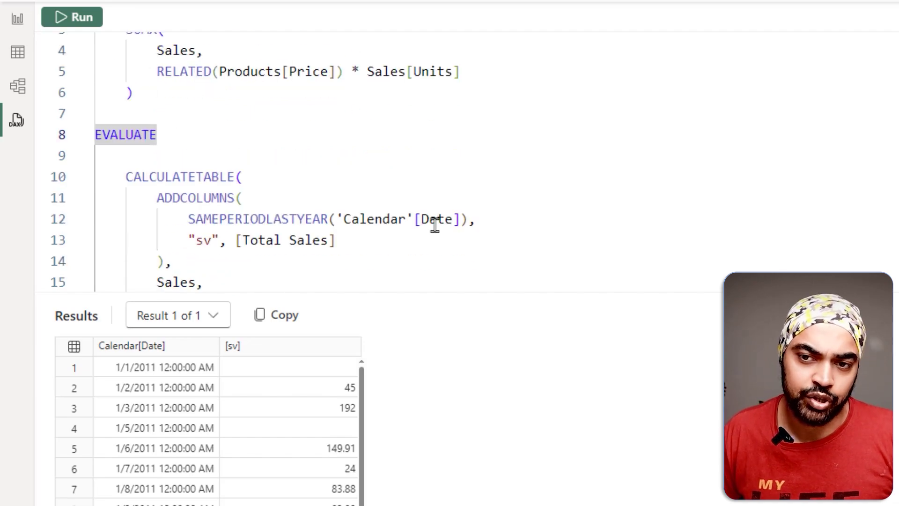
pyautogui.scroll(1, 435, 224)
pyautogui.hotkey('ctrl', '2')
pyautogui.moveTo(147, 126); pyautogui.dragTo(342, 131)
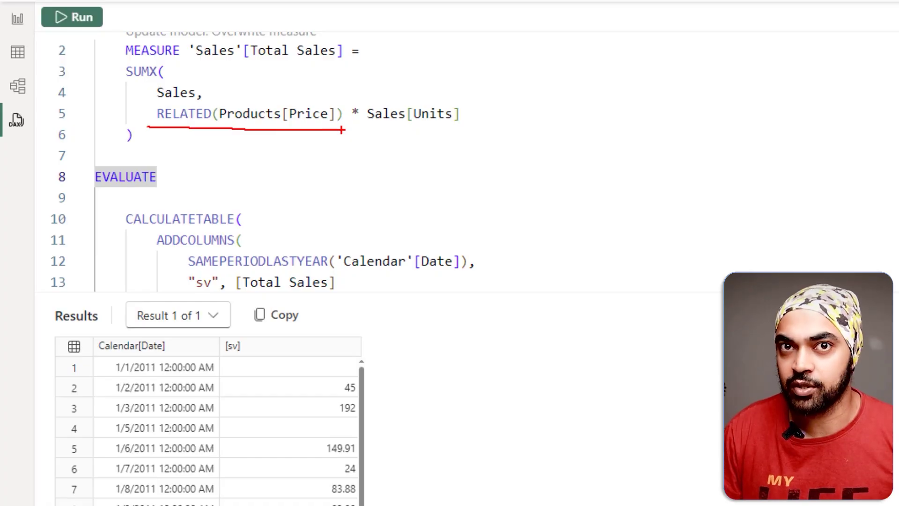
pyautogui.press('Escape')
# - Replace RELATED(Products[Price]) with 10 and rerun, giving sv values like 60 and 70
pyautogui.moveTo(159, 114); pyautogui.dragTo(343, 114)
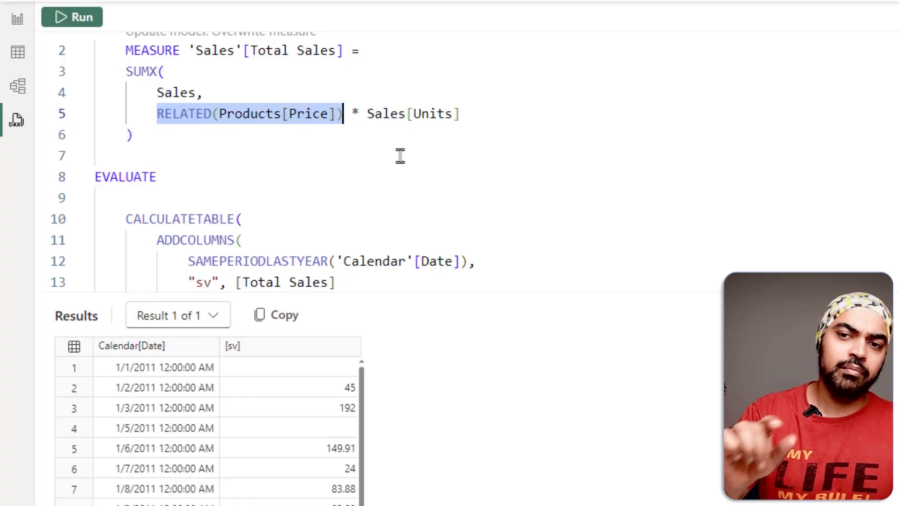
pyautogui.write('10')
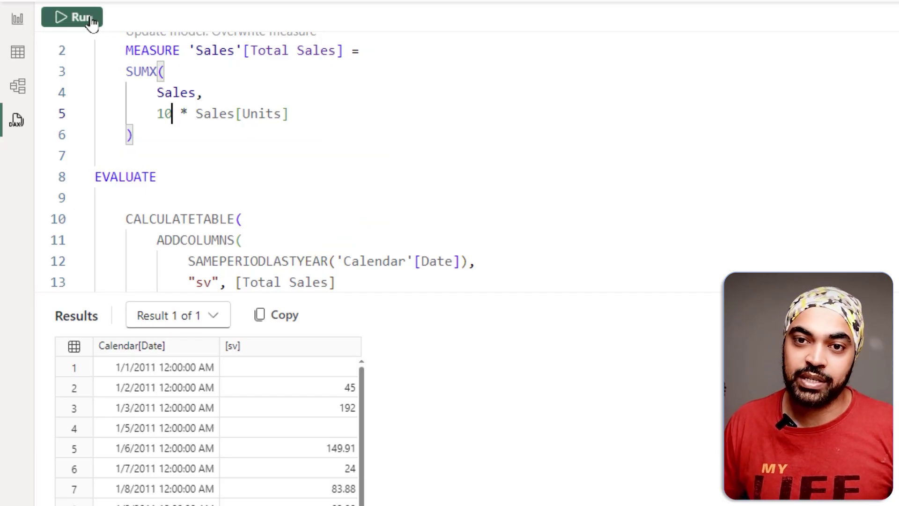
pyautogui.click(73, 17)
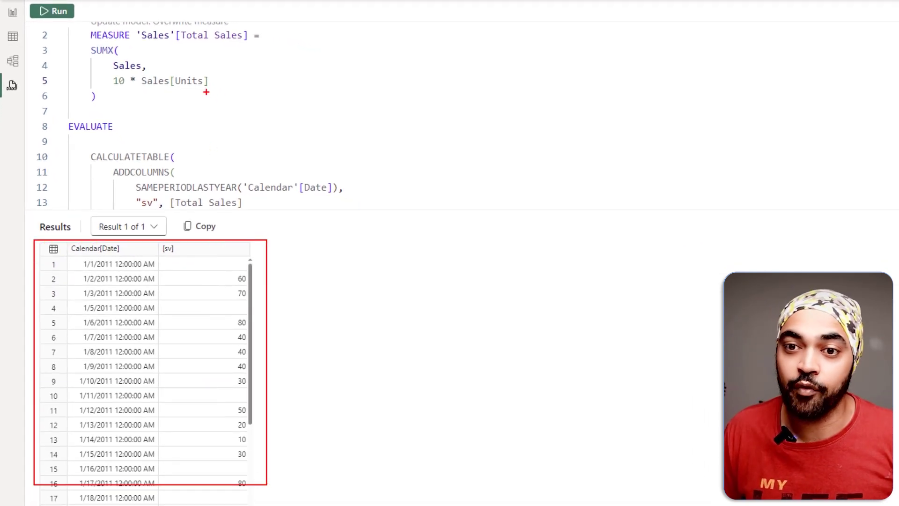
pyautogui.moveTo(207, 95); pyautogui.dragTo(238, 83)
pyautogui.press('Escape')
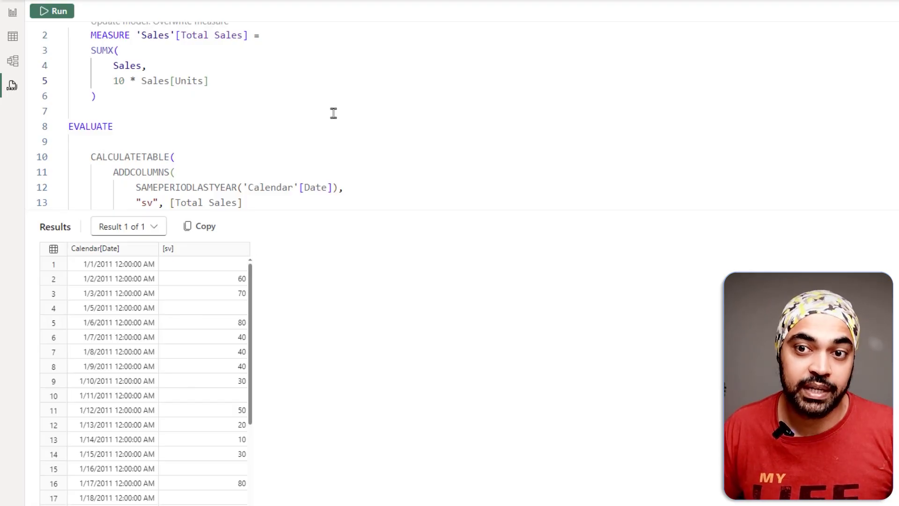
pyautogui.scroll(1, 333, 113)
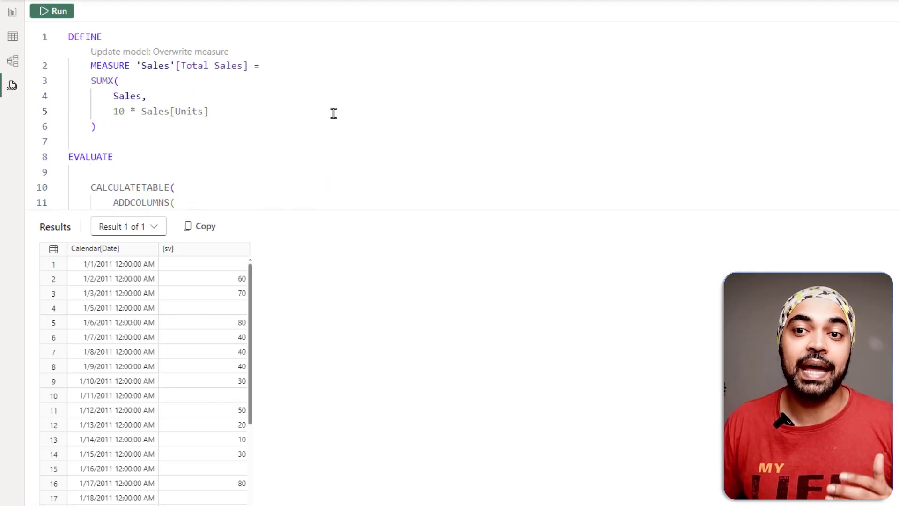
# - Overwrite the model's Total Sales measure and check its SUMX(Sales, 10 * Sales[Units]) formula in Report view
pyautogui.click(185, 56)
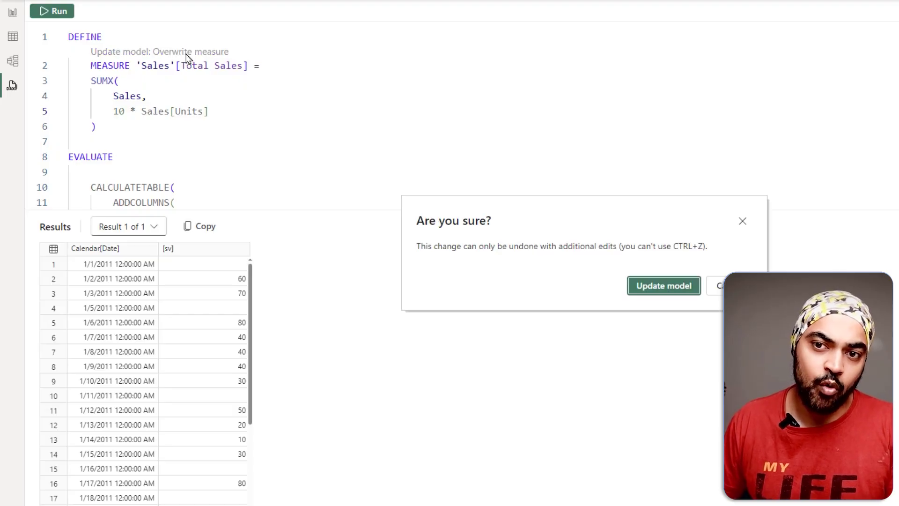
pyautogui.click(635, 287)
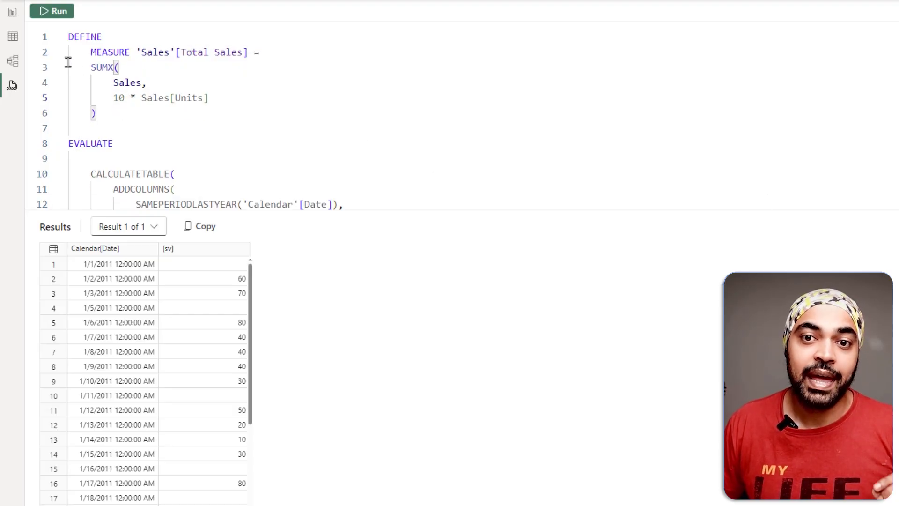
pyautogui.click(14, 19)
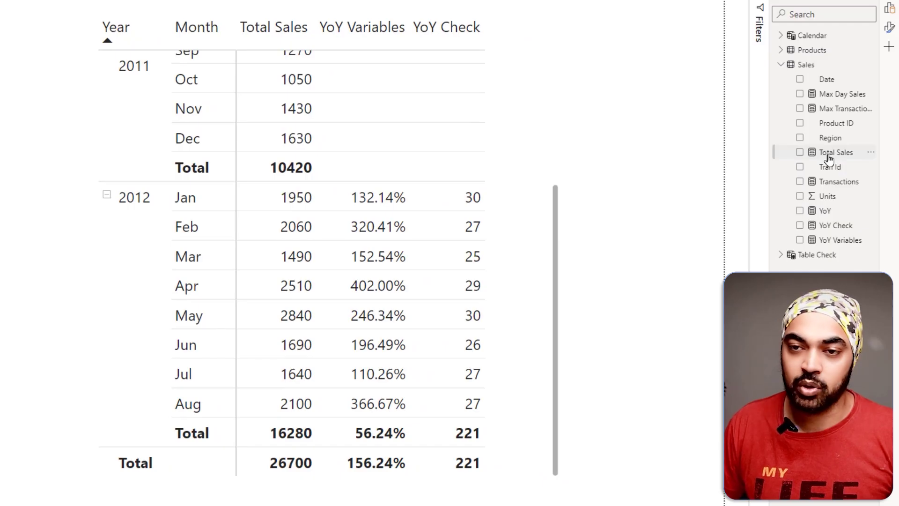
pyautogui.click(829, 159)
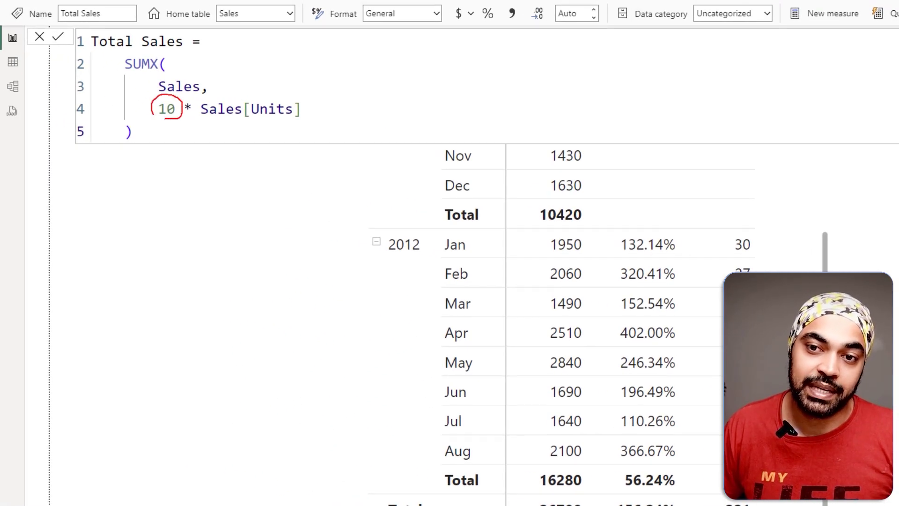
pyautogui.moveTo(159, 123); pyautogui.dragTo(183, 120)
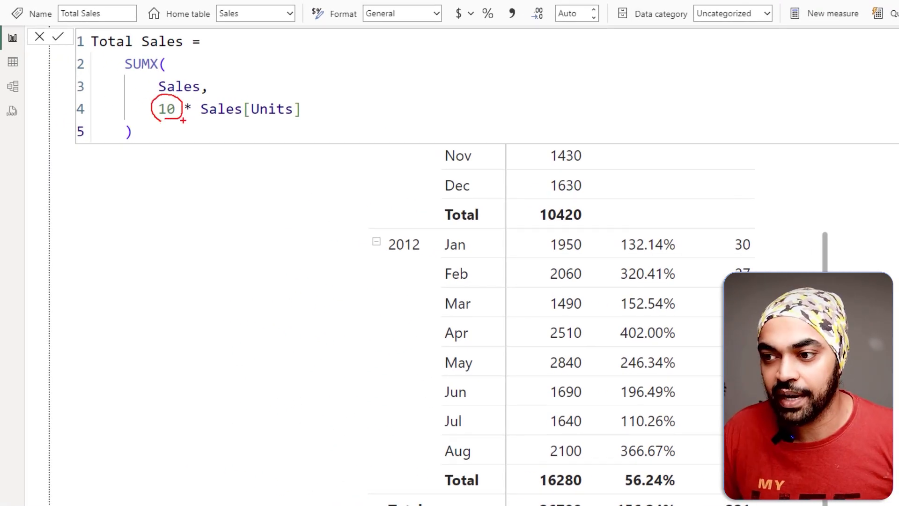